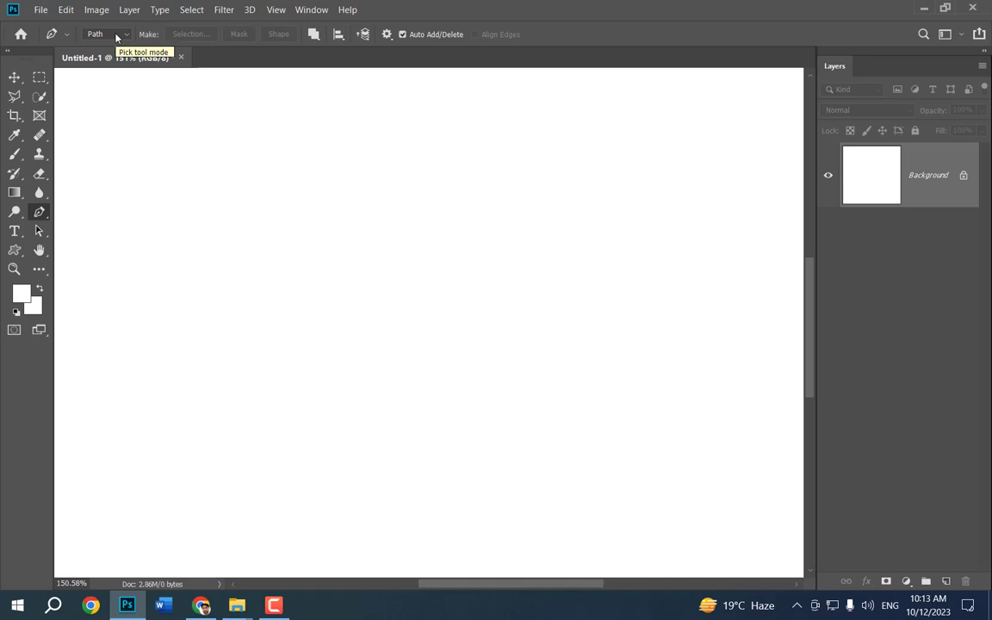
Step: Set the Pen tool to Shape mode
click(115, 35)
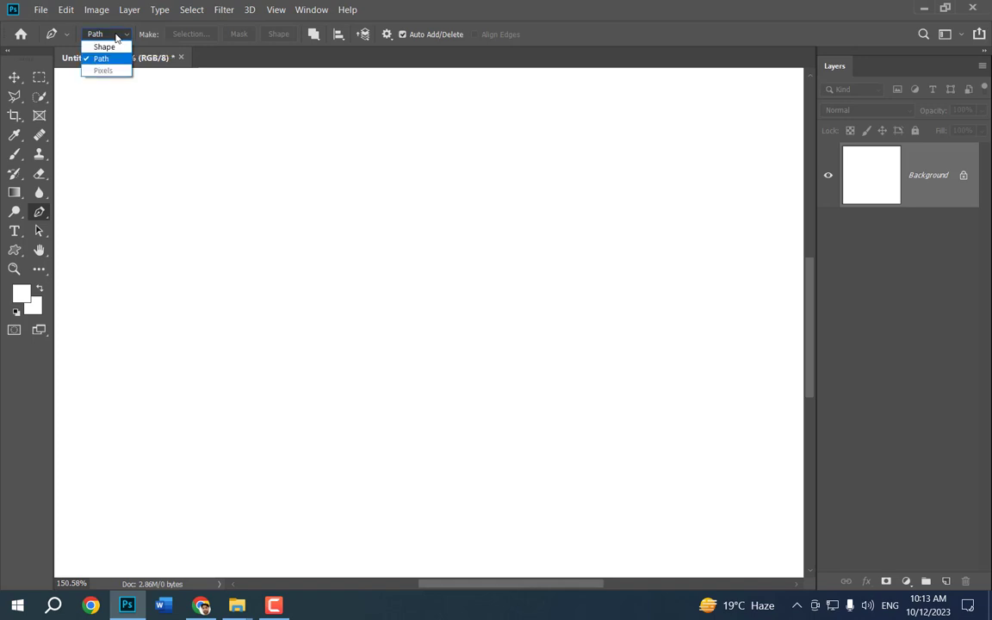
click(95, 44)
click(114, 35)
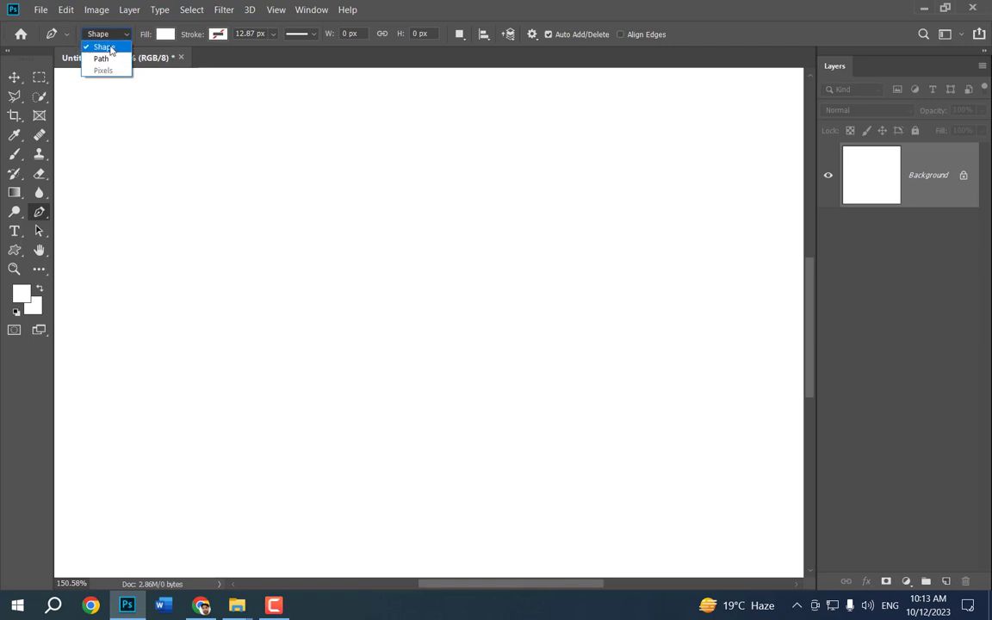
click(109, 48)
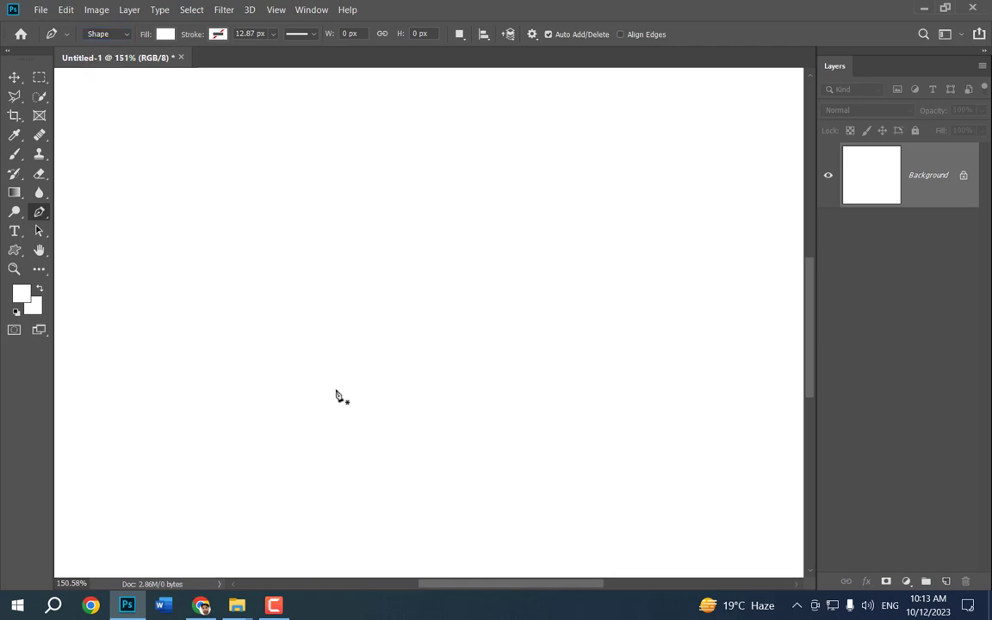
Step: Draw an open path of two straight segments followed by an inward-curving third segment, about 383 by 246 px overall
click(209, 216)
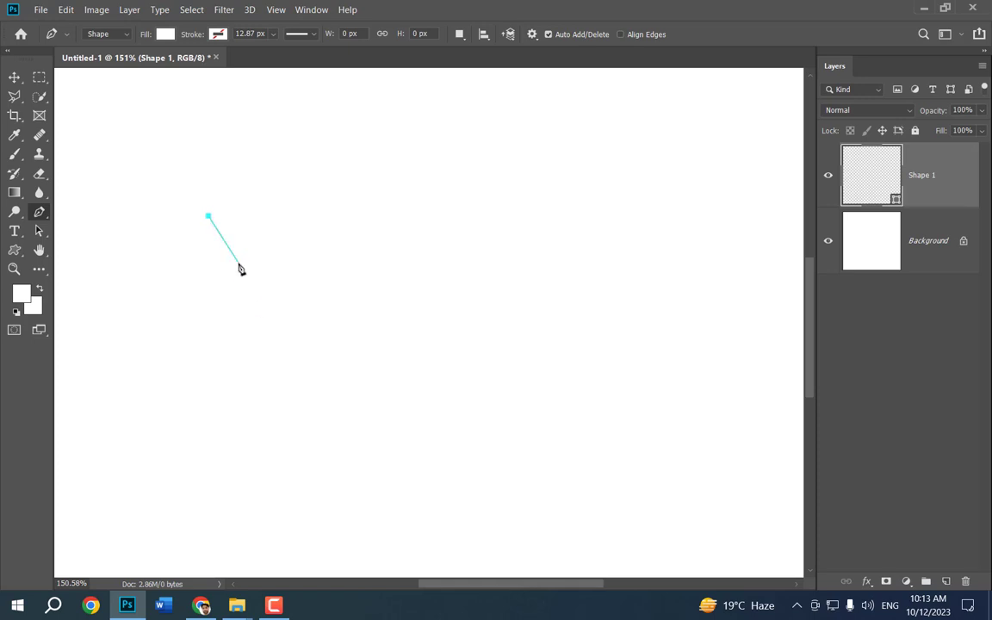
click(438, 138)
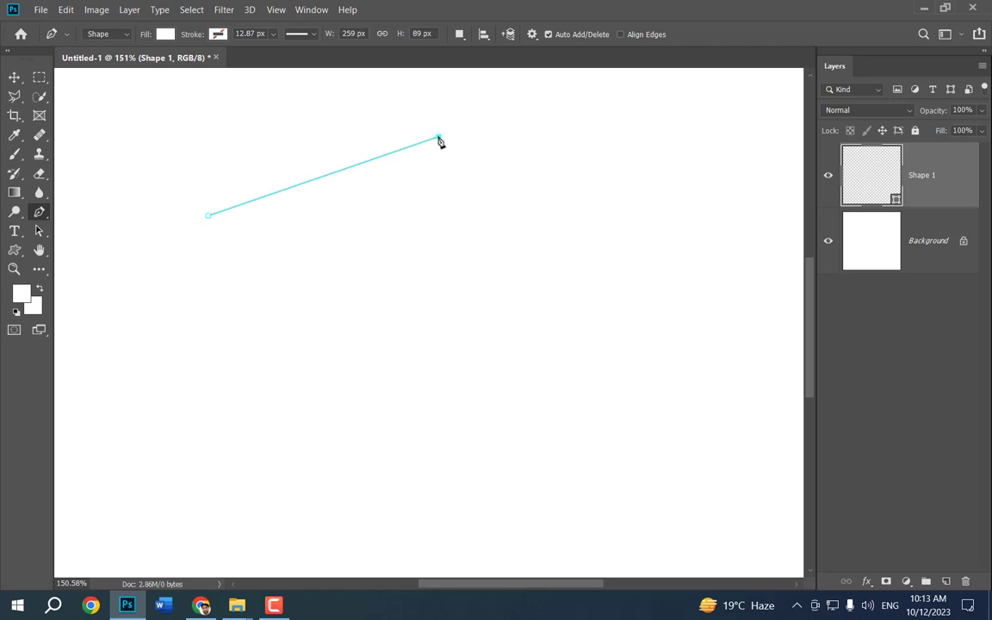
click(549, 306)
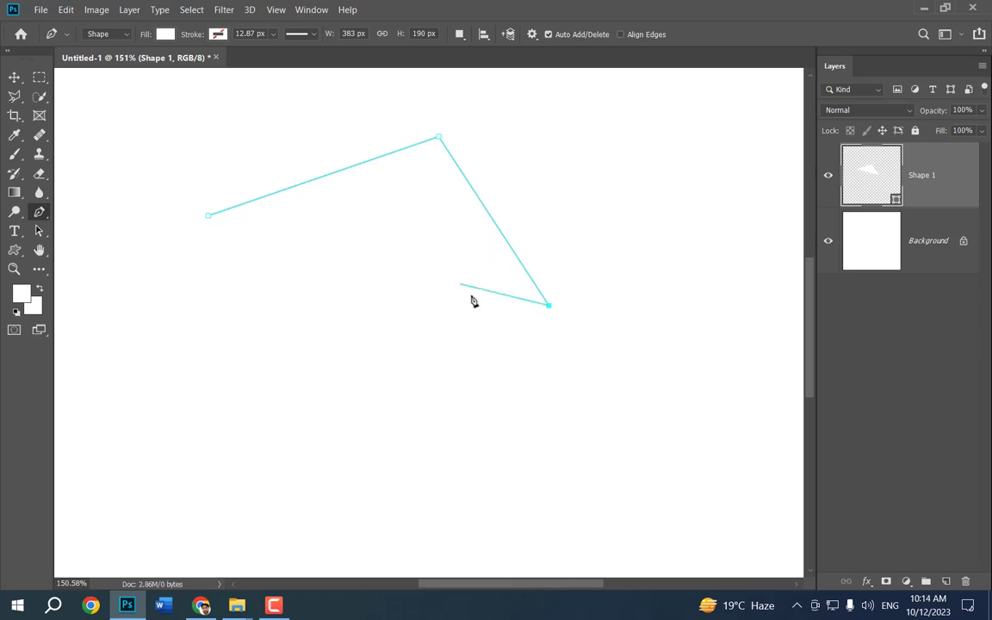
click(353, 355)
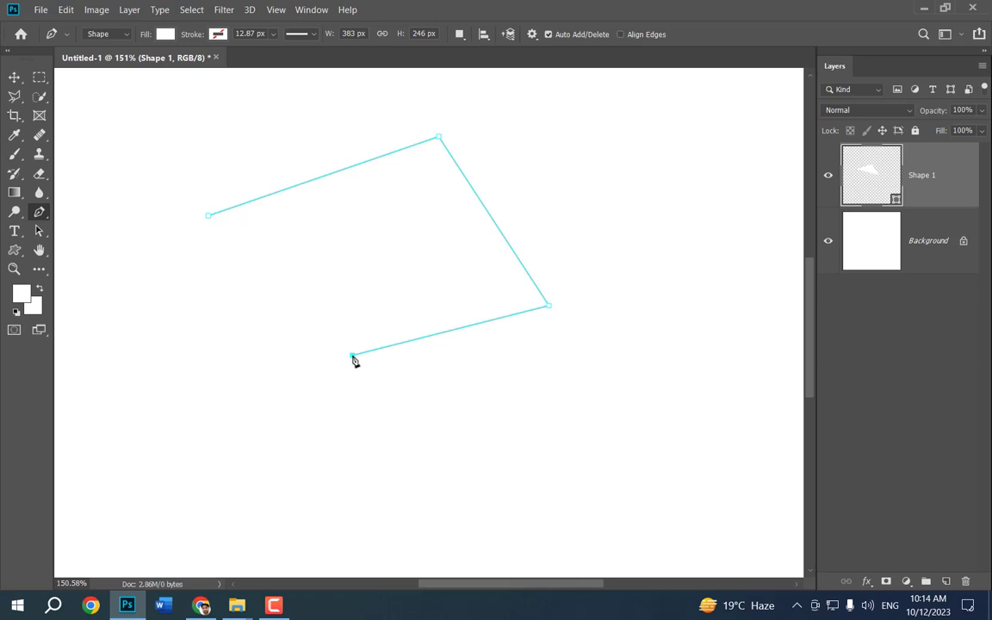
drag(352, 355, 330, 487)
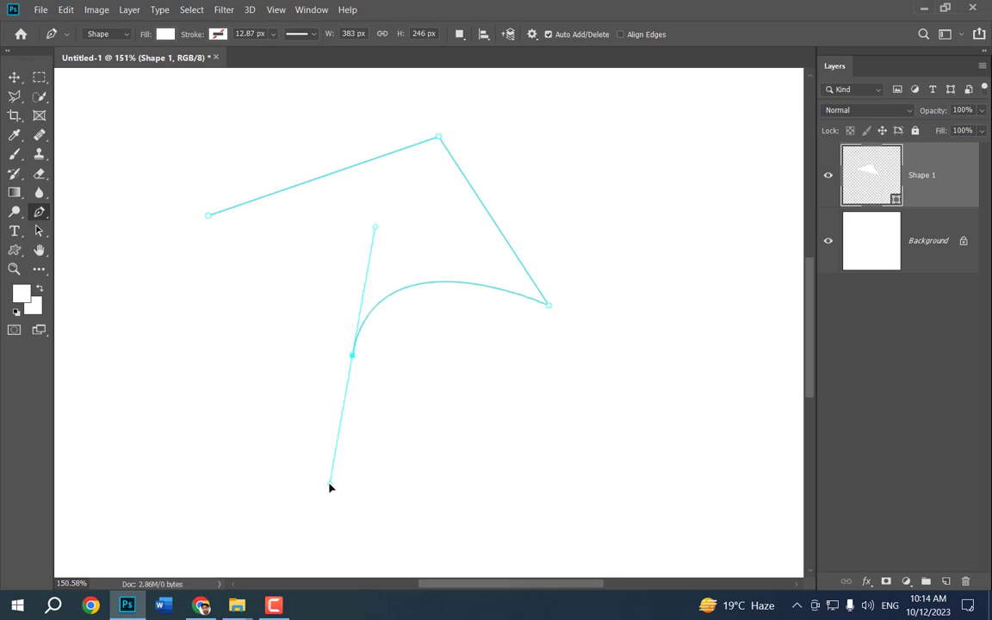
drag(329, 488, 306, 462)
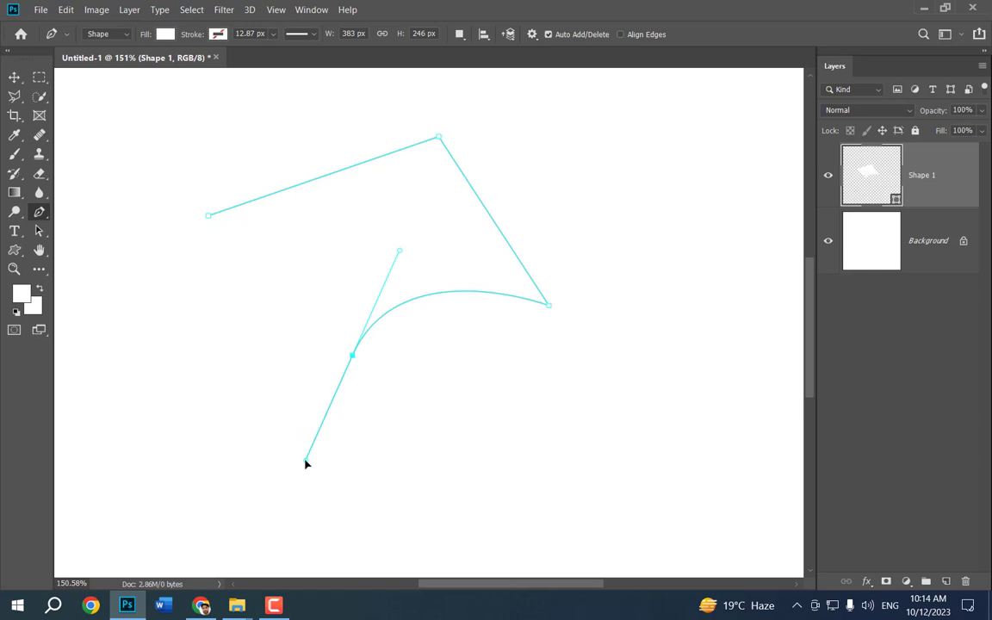
Step: Remove the outgoing direction handle from the last anchor point and close the path with a straight segment to its starting point
click(635, 421)
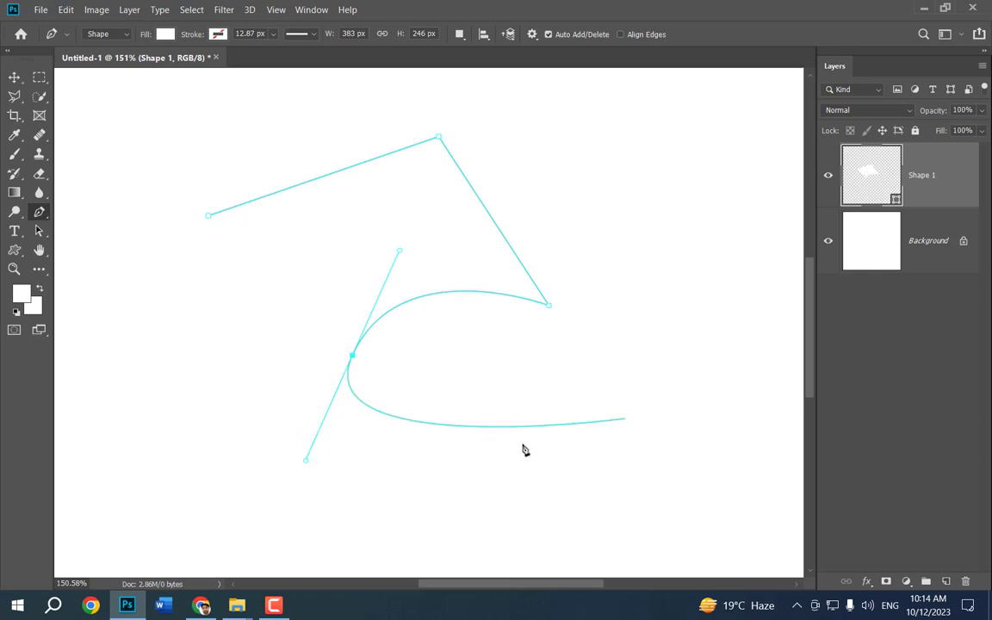
key(ctrl+z)
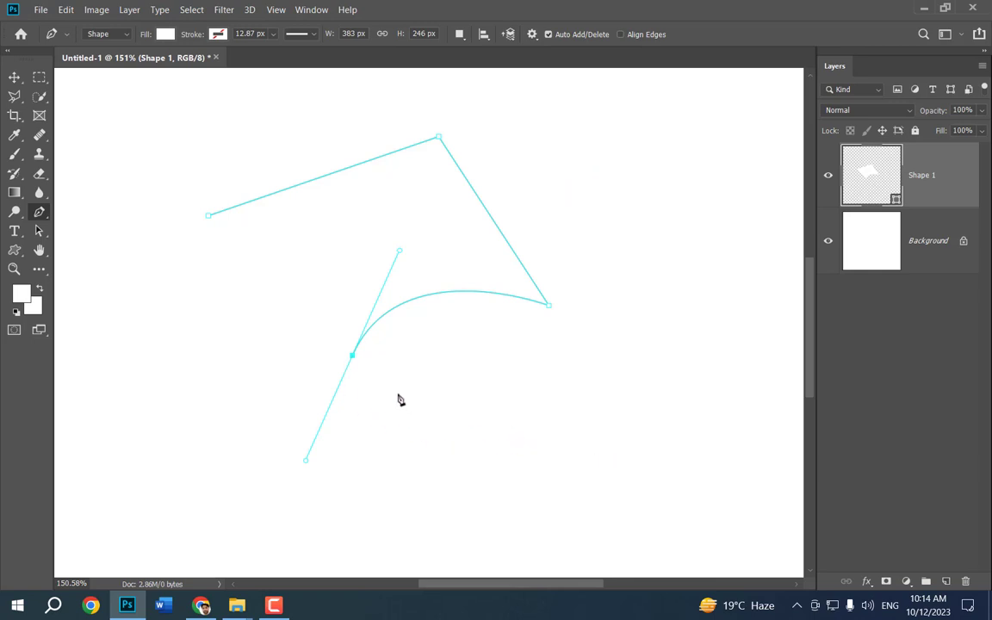
click(353, 356)
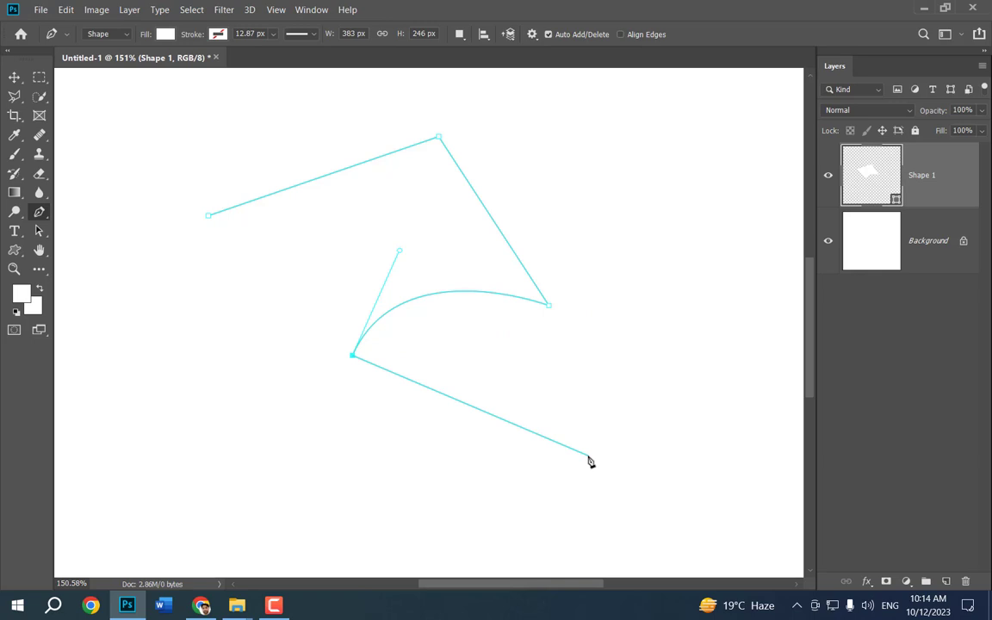
click(208, 216)
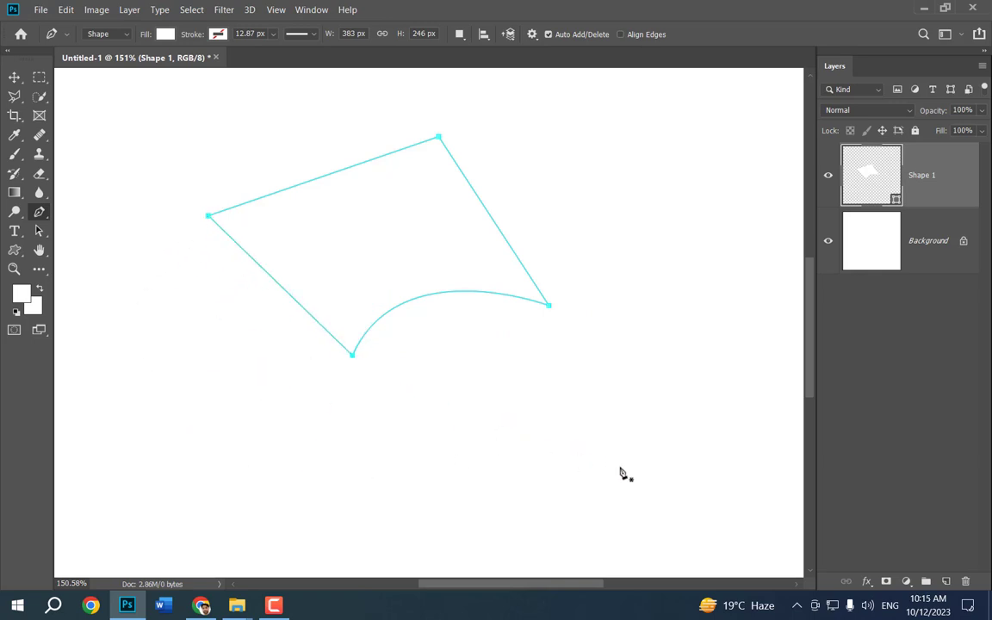
Step: Fill the closed shape with coral orange and move it closer to the centre of the canvas
click(157, 35)
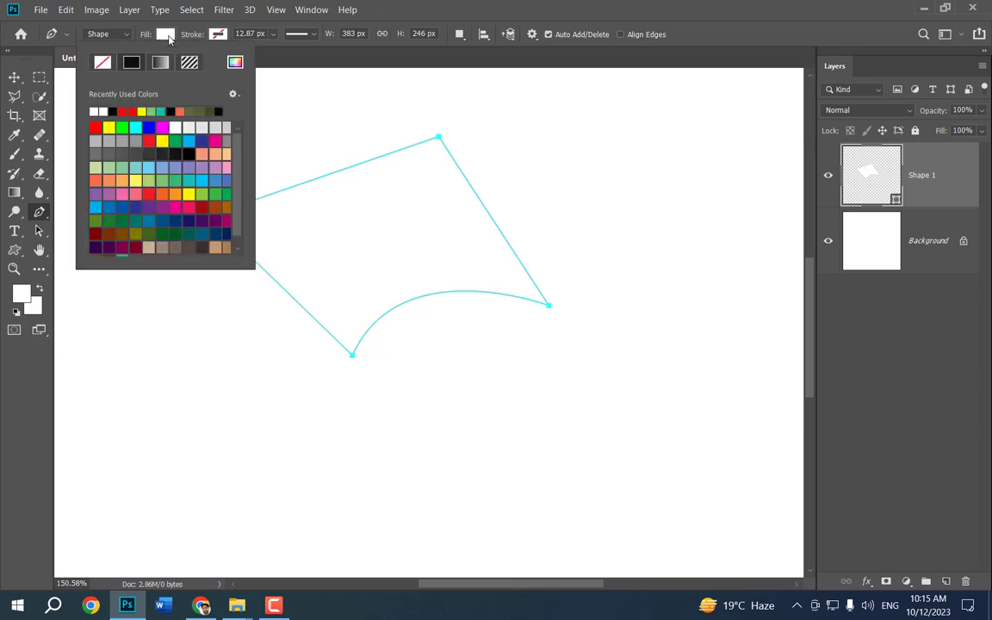
click(97, 178)
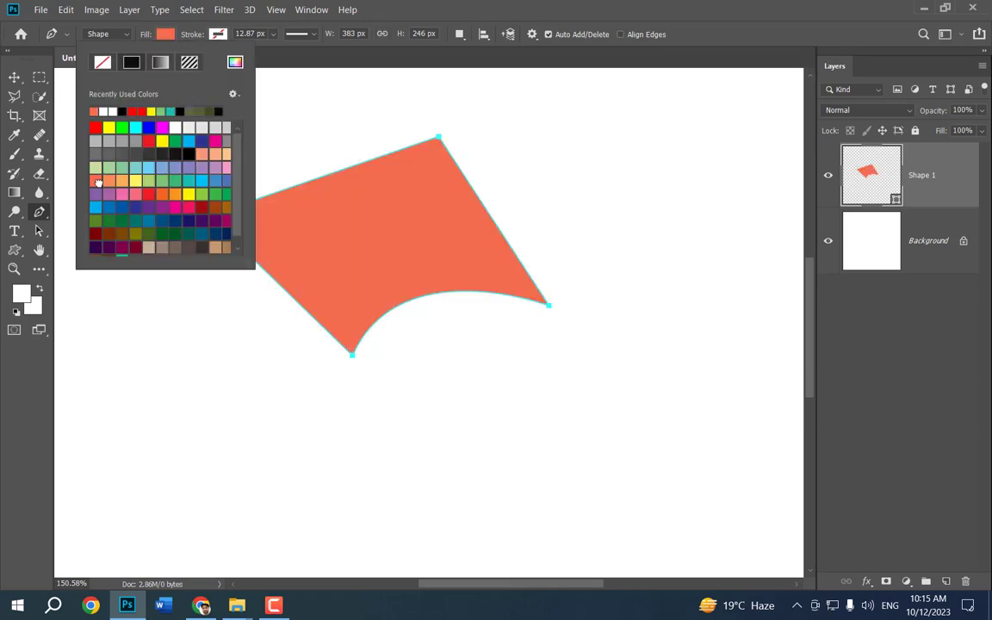
click(14, 78)
drag(399, 233, 434, 297)
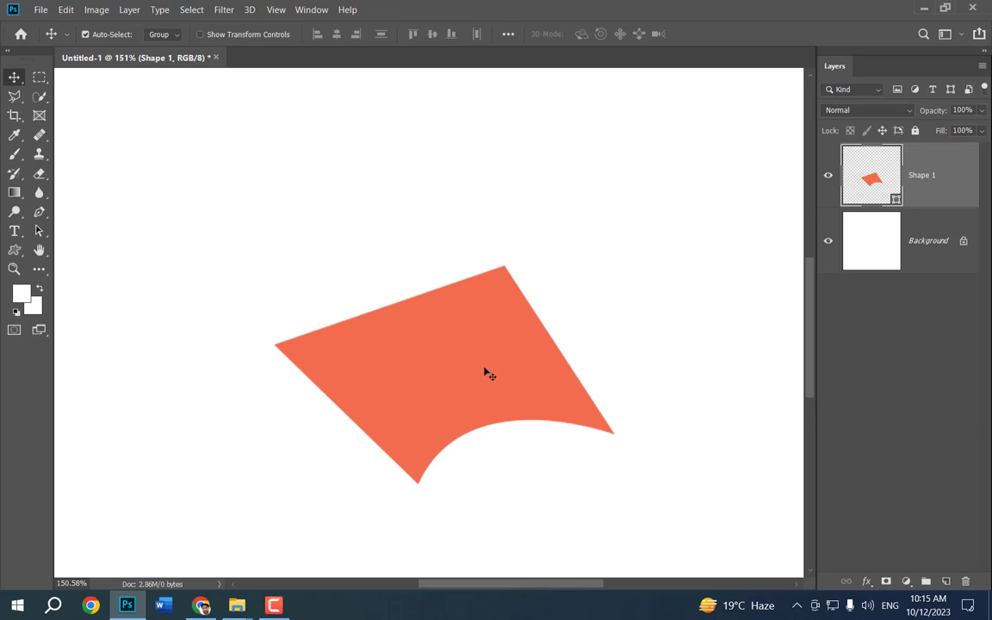
drag(504, 383, 502, 298)
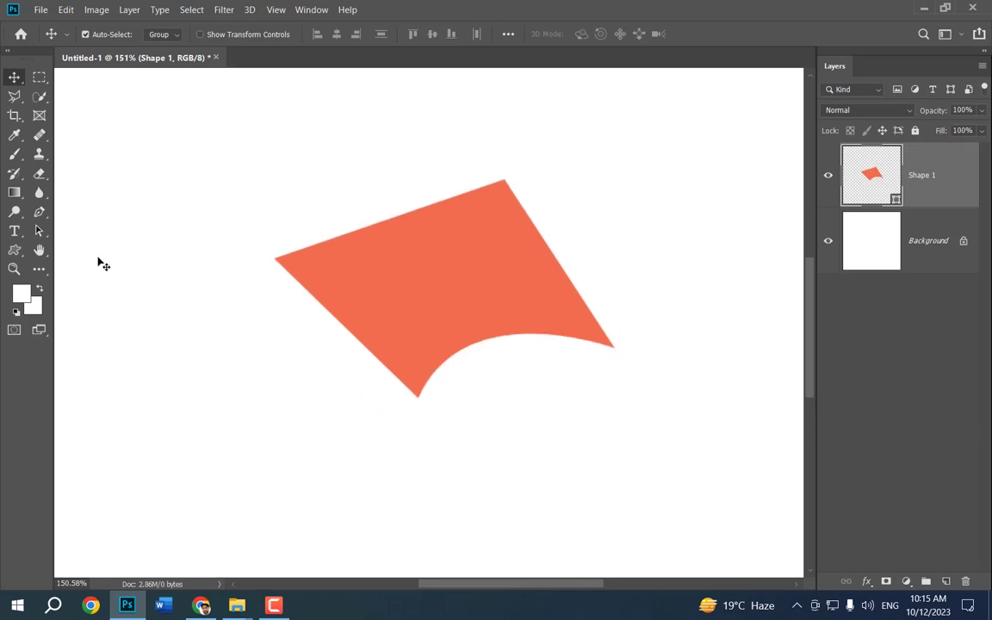
Step: Pull the four corner points outward to about 522 by 325 px with Direct Selection, and deepen the lower curve by lengthening its handle
click(40, 231)
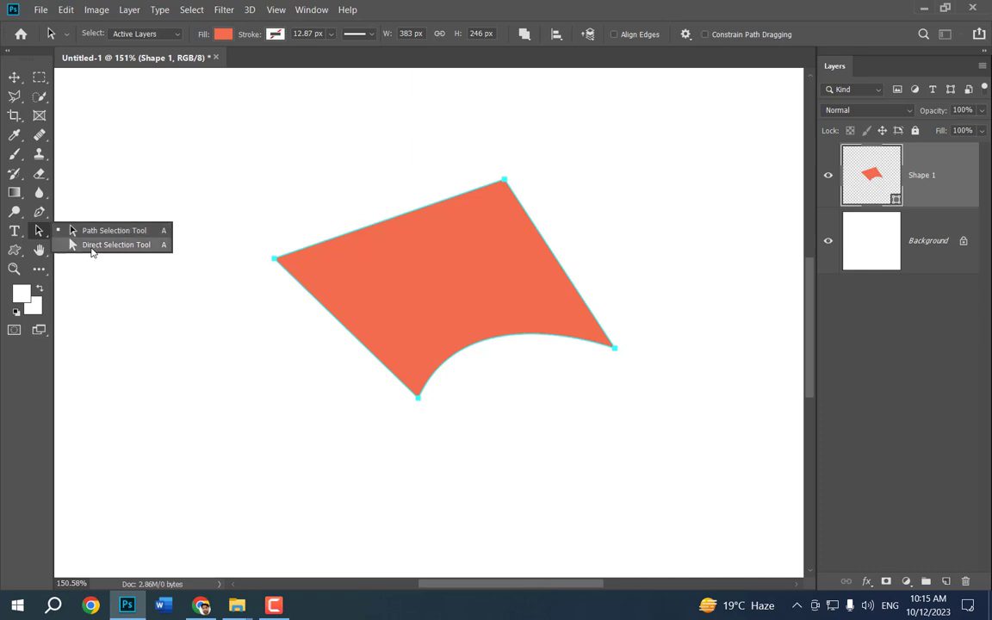
click(126, 247)
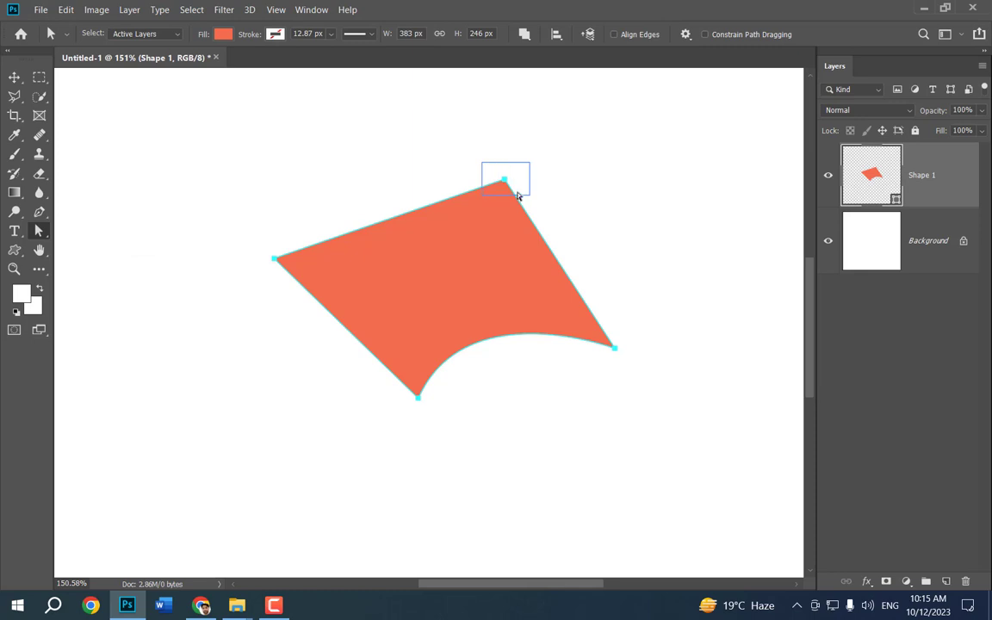
drag(504, 180, 495, 148)
mouse_move(224, 226)
mouse_down()
mouse_move(305, 293)
mouse_move(230, 333)
mouse_move(208, 317)
mouse_move(204, 213)
mouse_move(183, 383)
mouse_move(205, 249)
mouse_up()
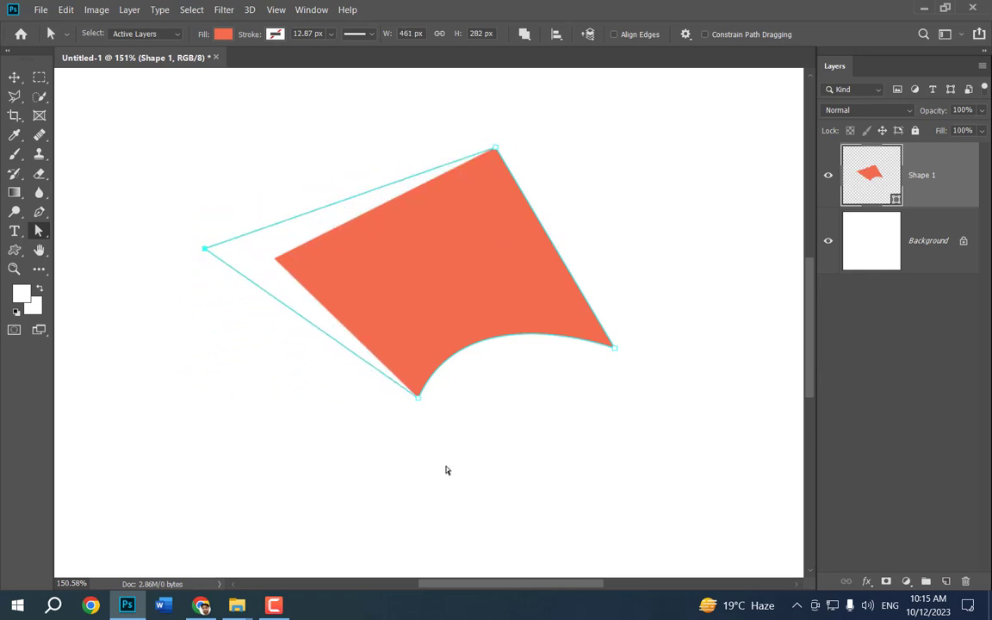
drag(452, 464, 393, 360)
drag(416, 398, 362, 395)
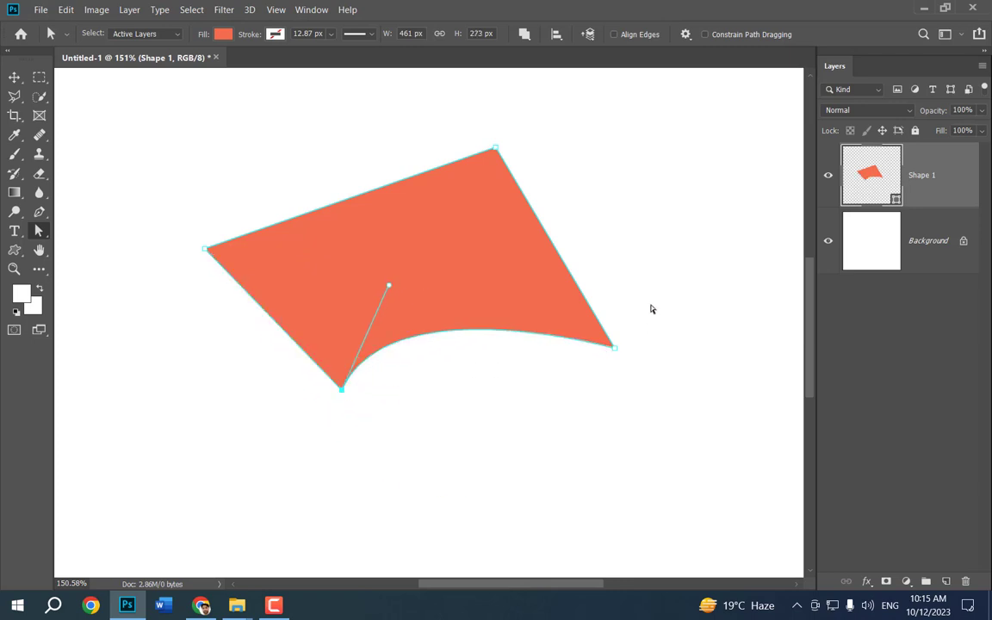
drag(650, 305, 592, 389)
drag(618, 353, 670, 439)
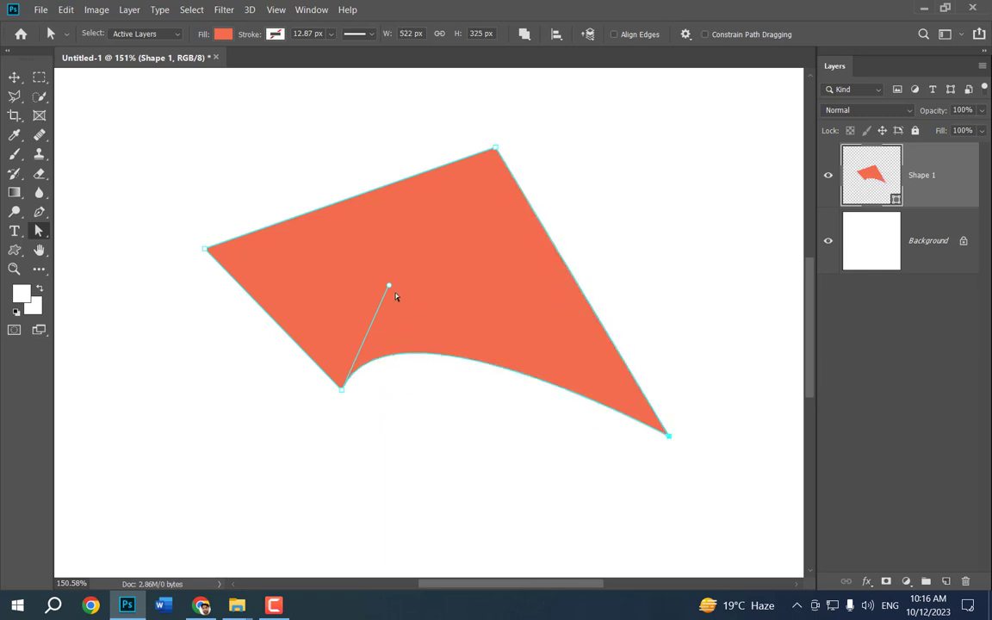
drag(389, 288, 437, 198)
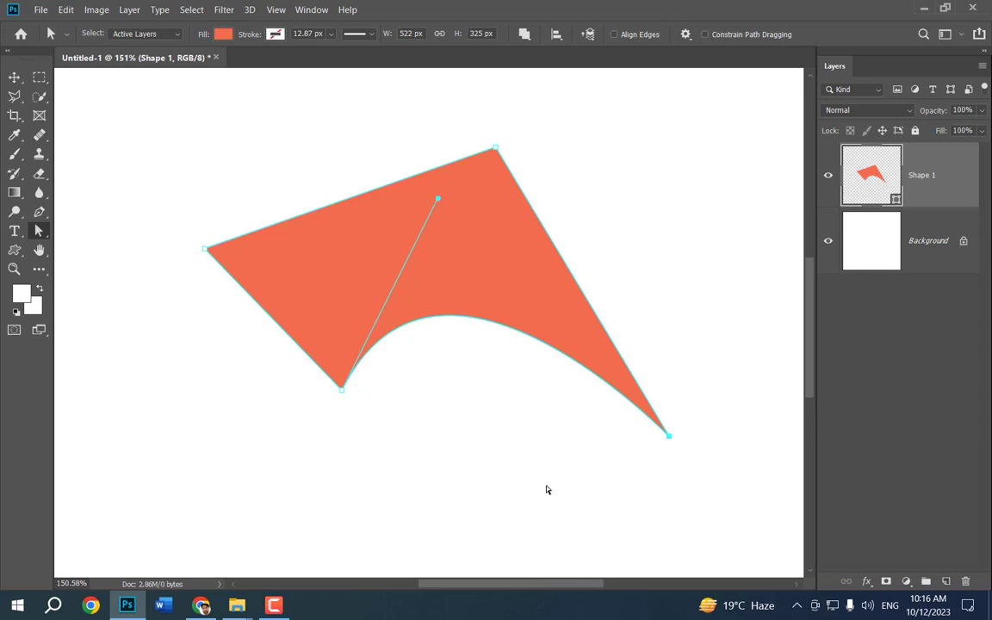
Step: Switch to the Pen tool for editing the shape's anchor points
right_click(38, 229)
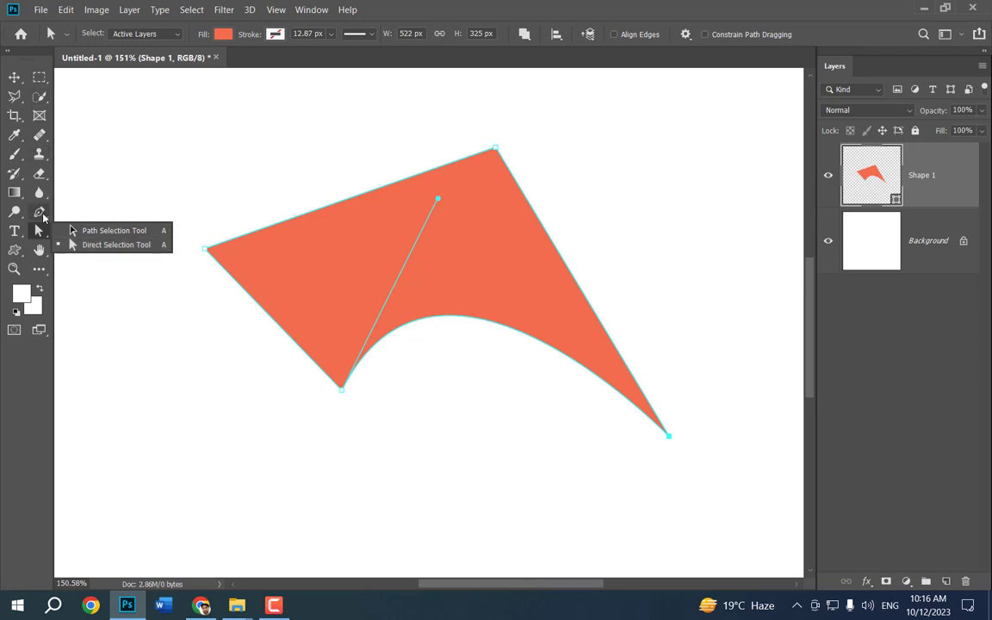
click(41, 214)
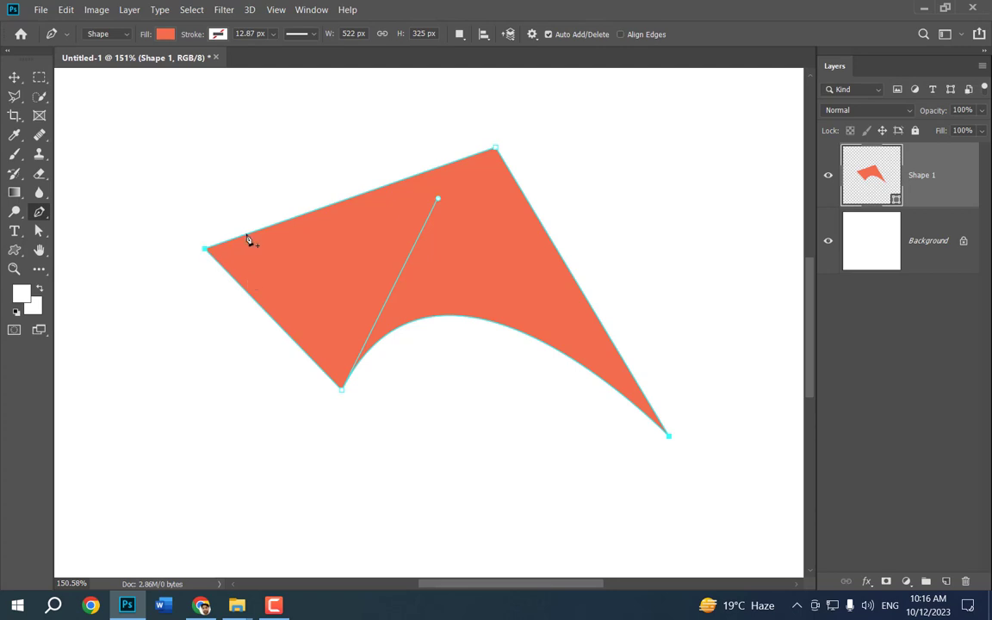
click(666, 436)
right_click(38, 212)
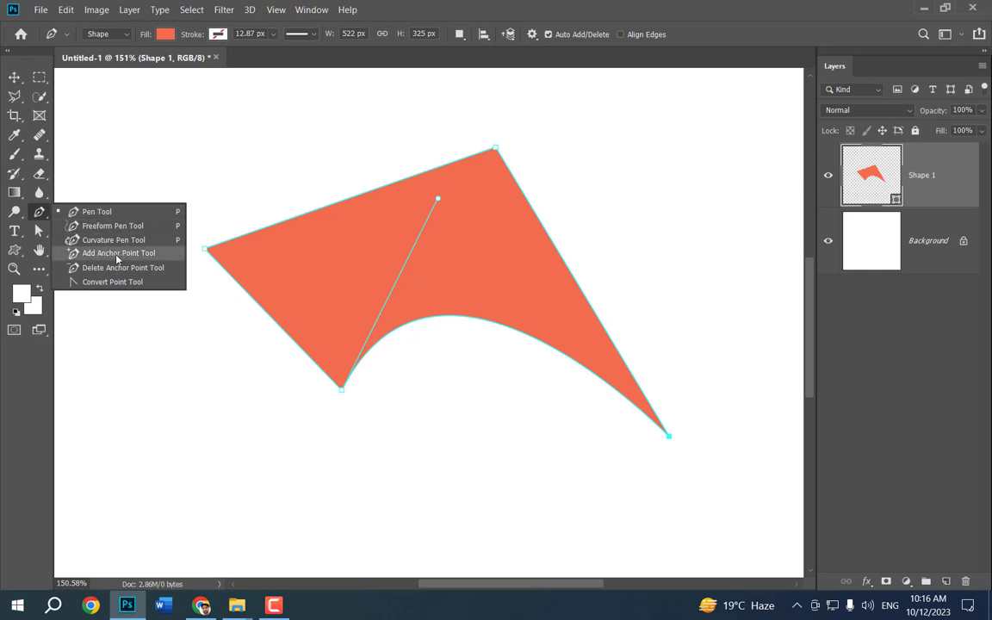
click(308, 134)
click(305, 130)
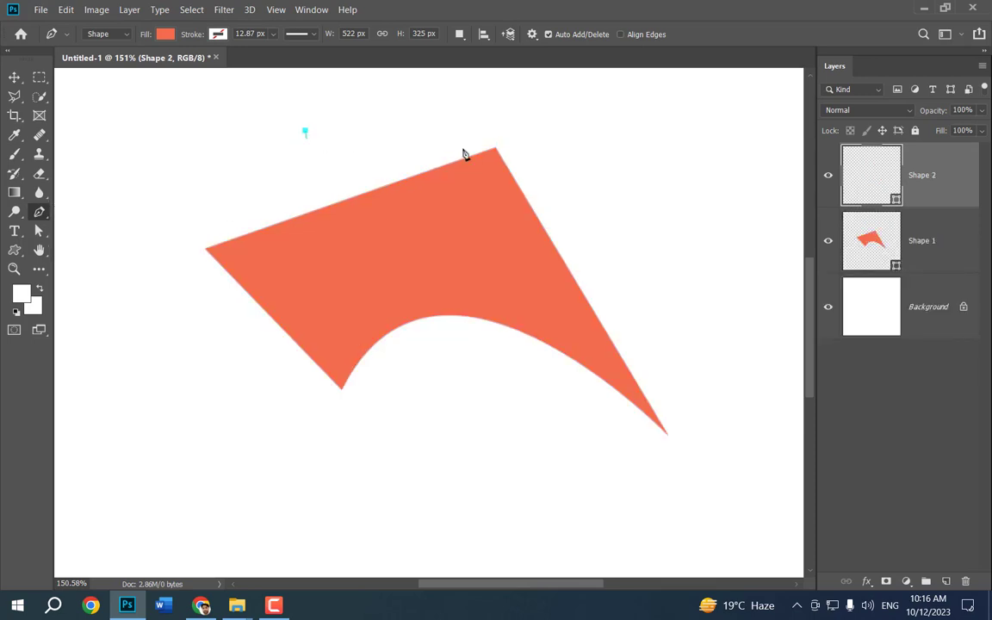
key(ctrl+z)
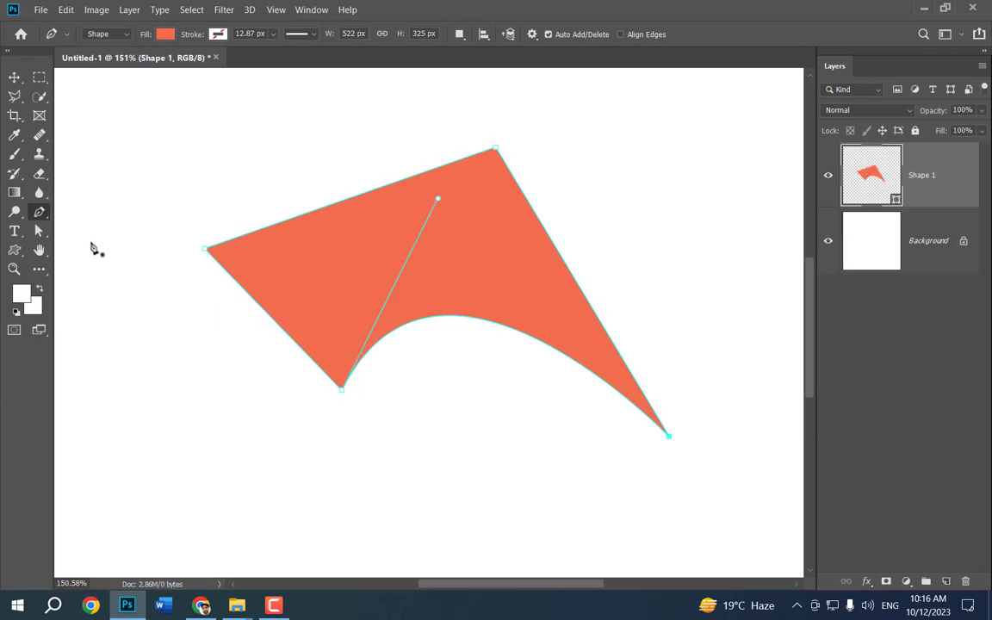
Step: Add an anchor point at the middle of the shape's straight upper edge
click(350, 199)
click(276, 224)
Step: Try bending the upper edge with Direct Selection by moving the middle anchor's handle and the anchor itself, undoing each change
click(39, 231)
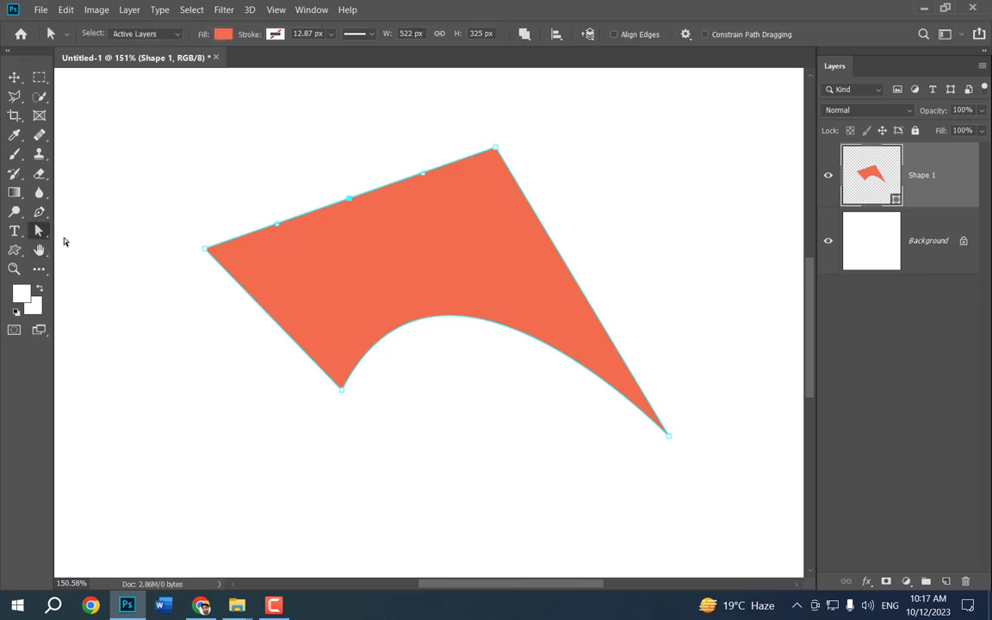
right_click(39, 230)
click(115, 246)
drag(278, 225, 258, 158)
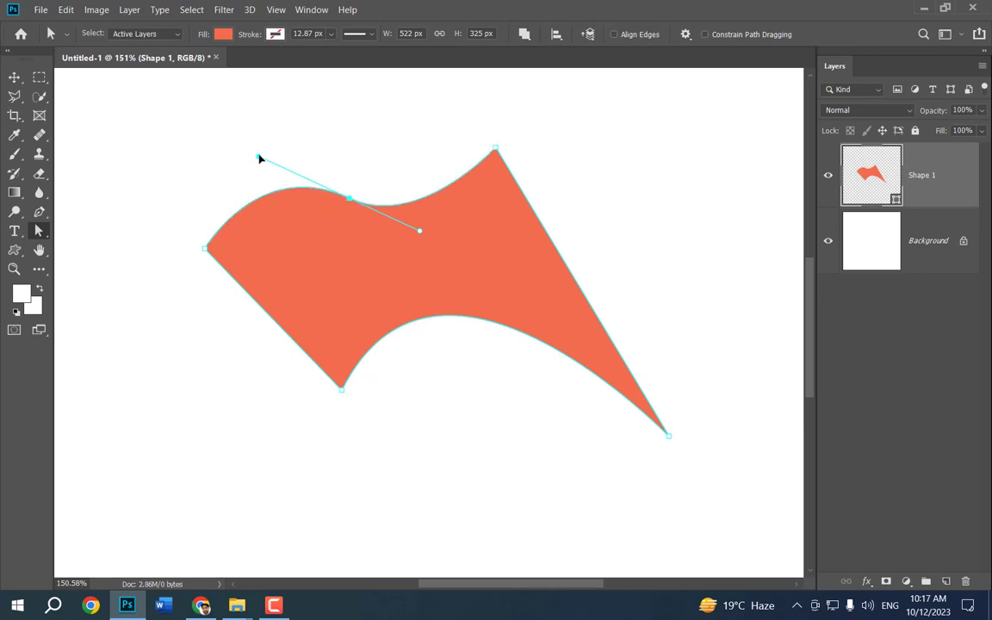
key(ctrl+z)
drag(350, 203, 294, 124)
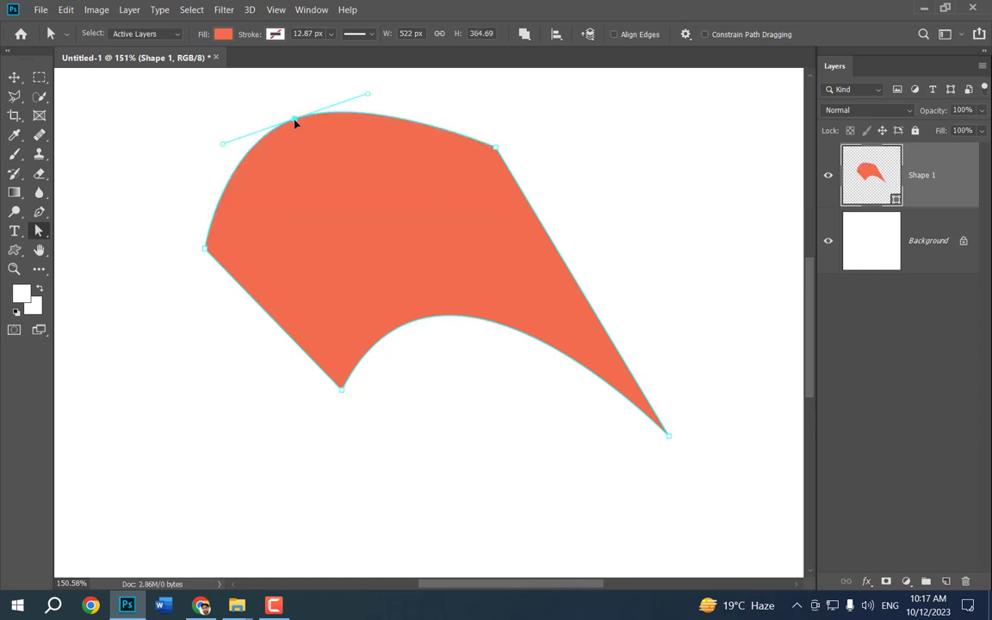
key(ctrl+z)
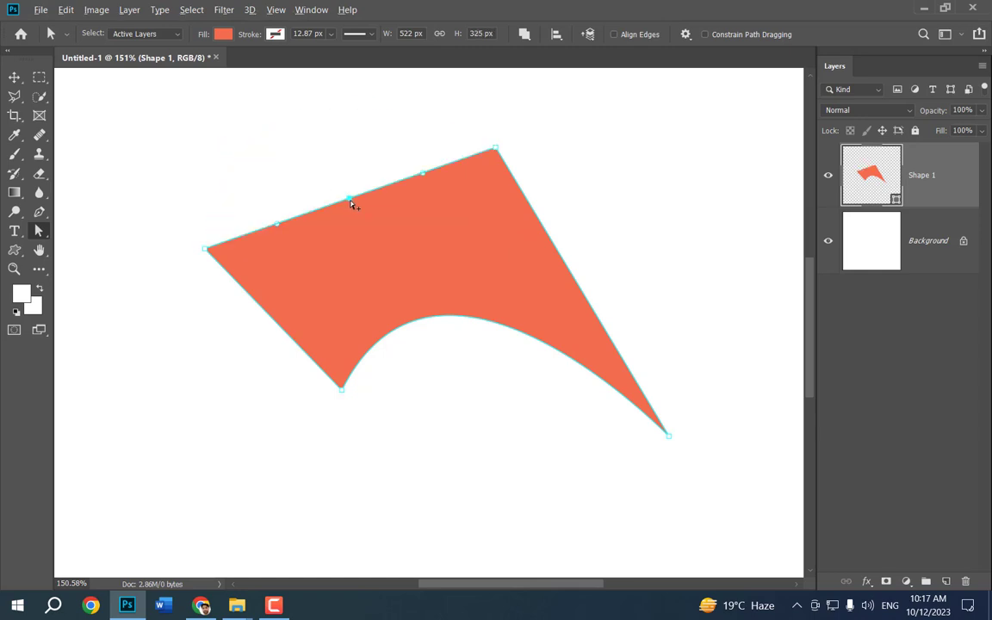
Step: Move the whole shape slightly up and to the left, undoing a larger first move
drag(350, 205, 328, 150)
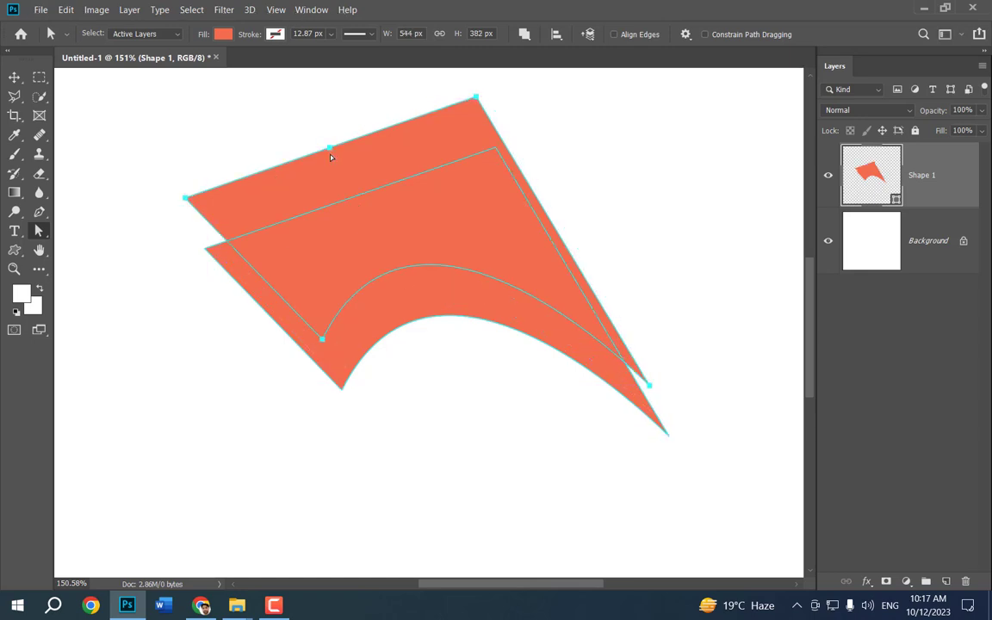
key(ctrl+z)
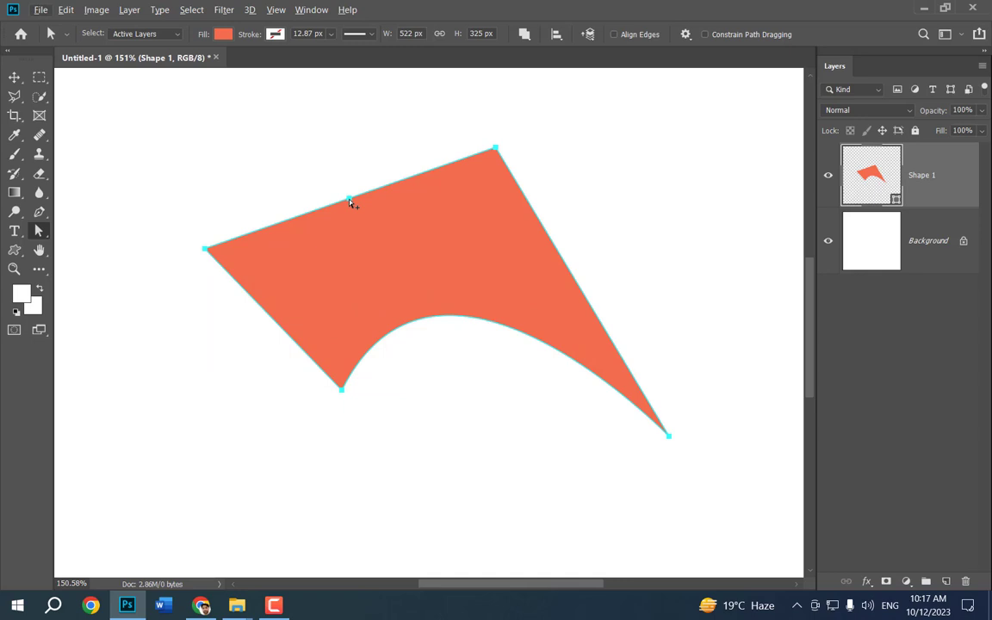
drag(350, 201, 336, 168)
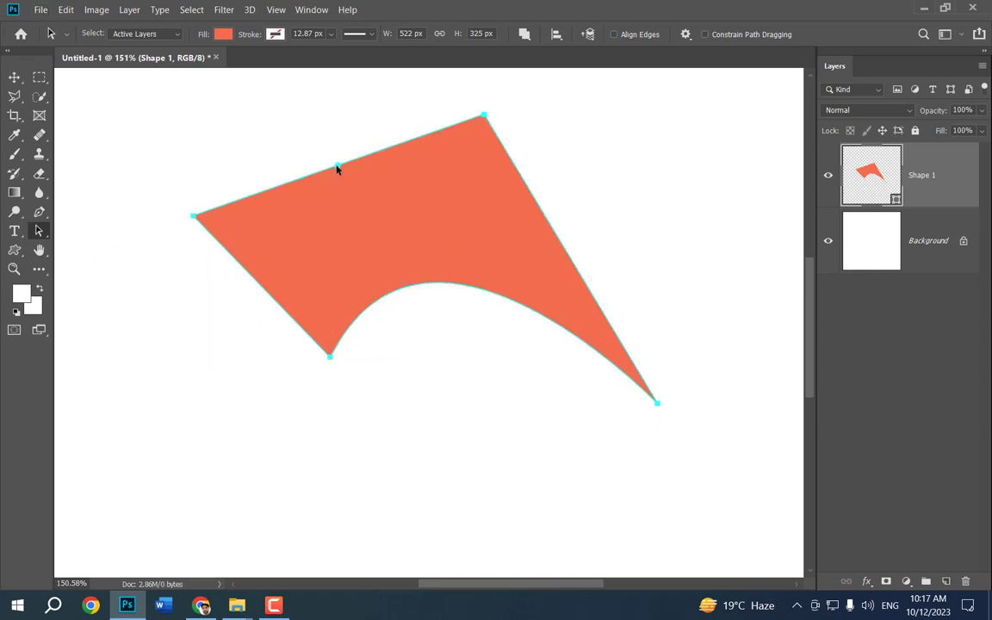
Step: Undo the last shape move and select individual anchor points along the upper edge with the Direct Selection tool
key(ctrl+z)
right_click(40, 230)
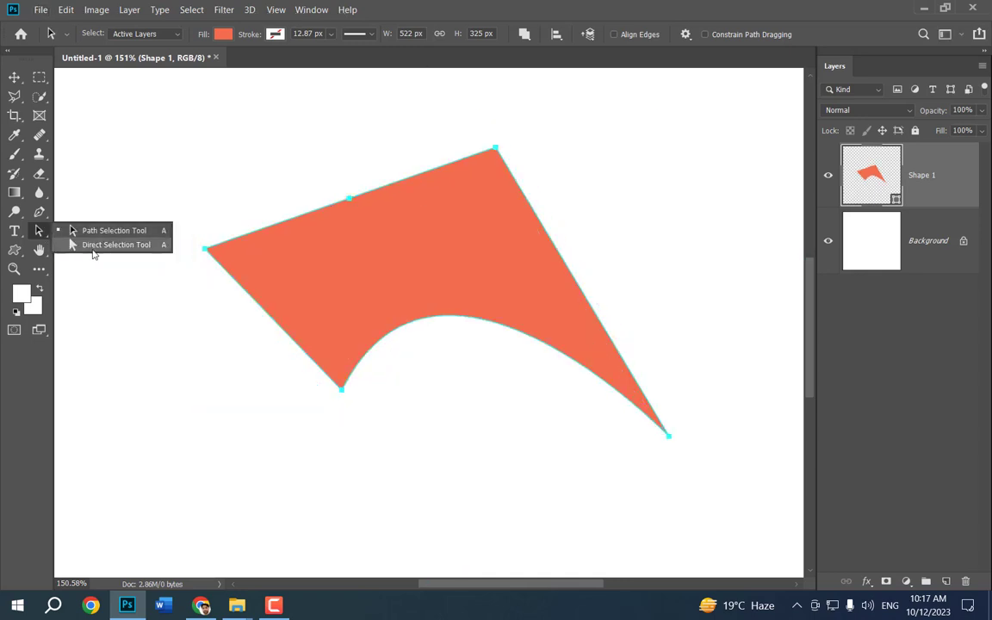
click(93, 246)
mouse_move(317, 182)
mouse_down()
mouse_move(363, 205)
mouse_move(290, 116)
mouse_move(324, 156)
mouse_move(338, 214)
mouse_up()
key(ctrl+z)
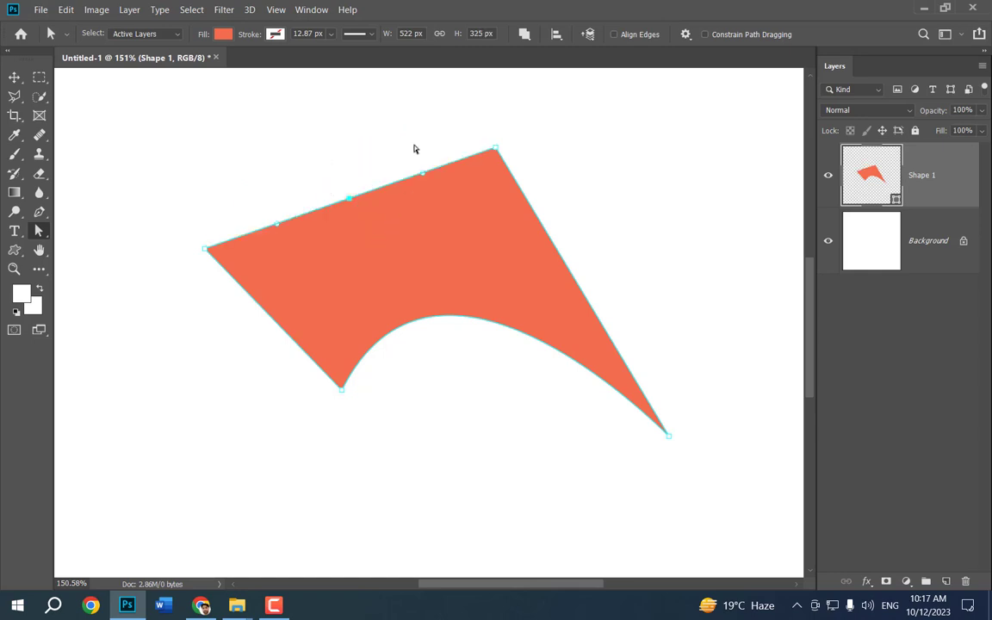
drag(454, 111, 513, 172)
drag(163, 206, 225, 271)
shift+drag(326, 181, 364, 208)
Step: Delete the middle anchor point from the shape's upper edge with the Pen tool
key(p)
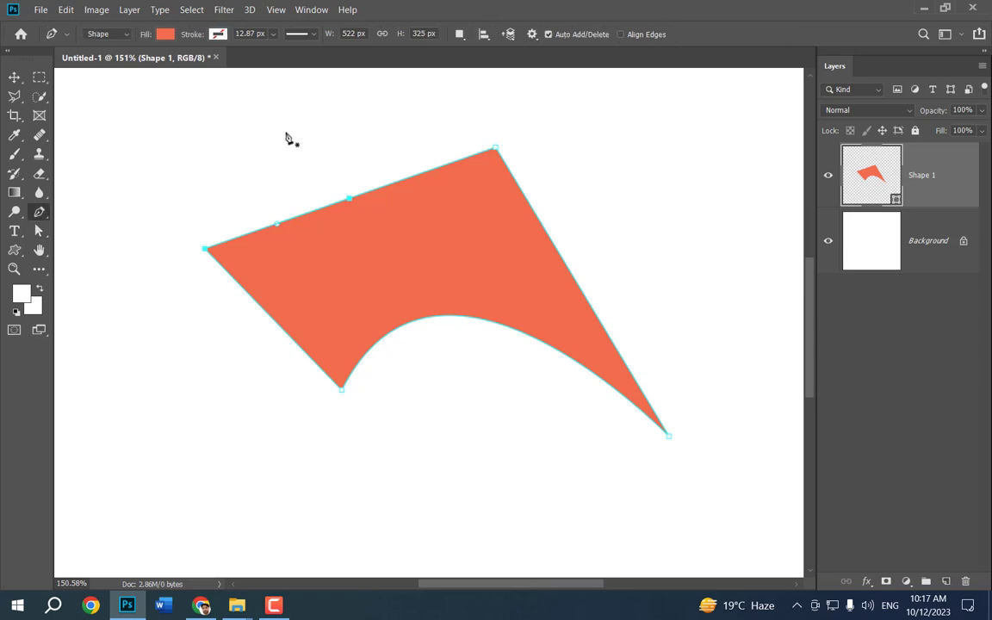
click(350, 200)
right_click(38, 212)
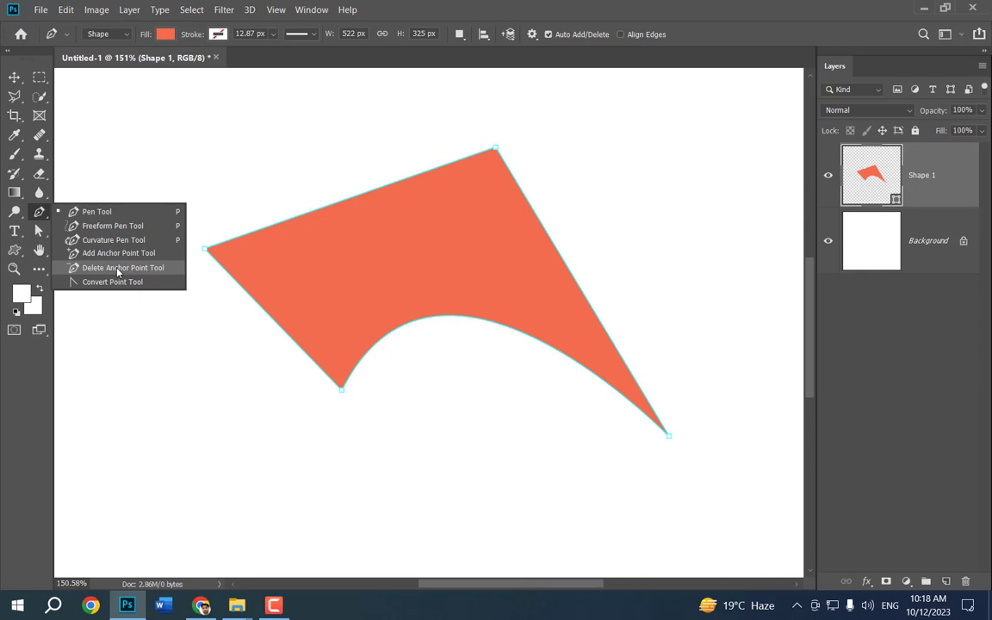
Step: Try curving the shape's upper-right corner with the Convert Point tool and adjusting the handle of its lower curve
click(39, 231)
click(495, 149)
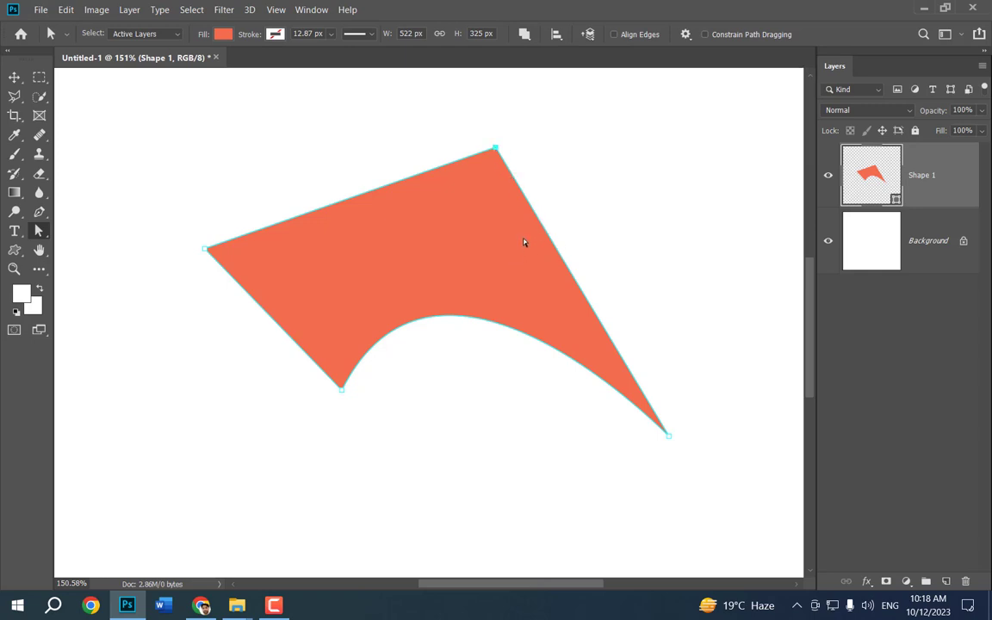
click(38, 212)
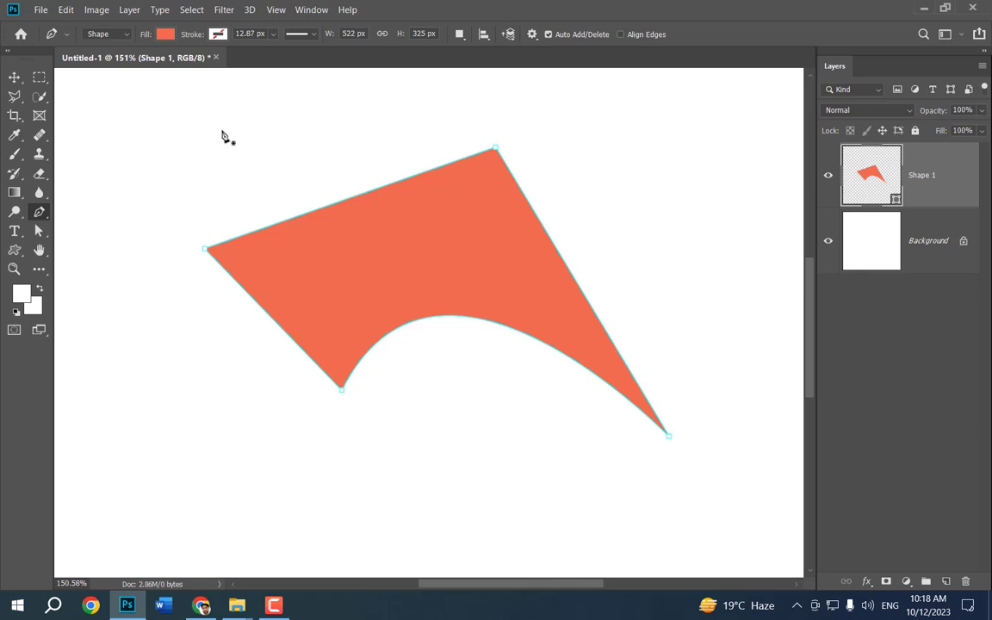
right_click(40, 212)
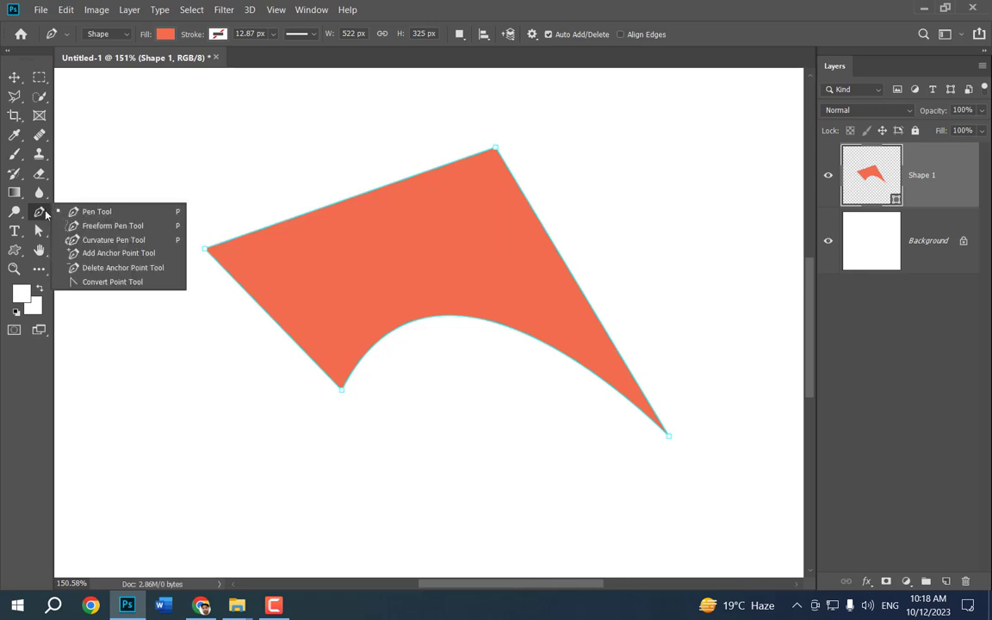
click(110, 282)
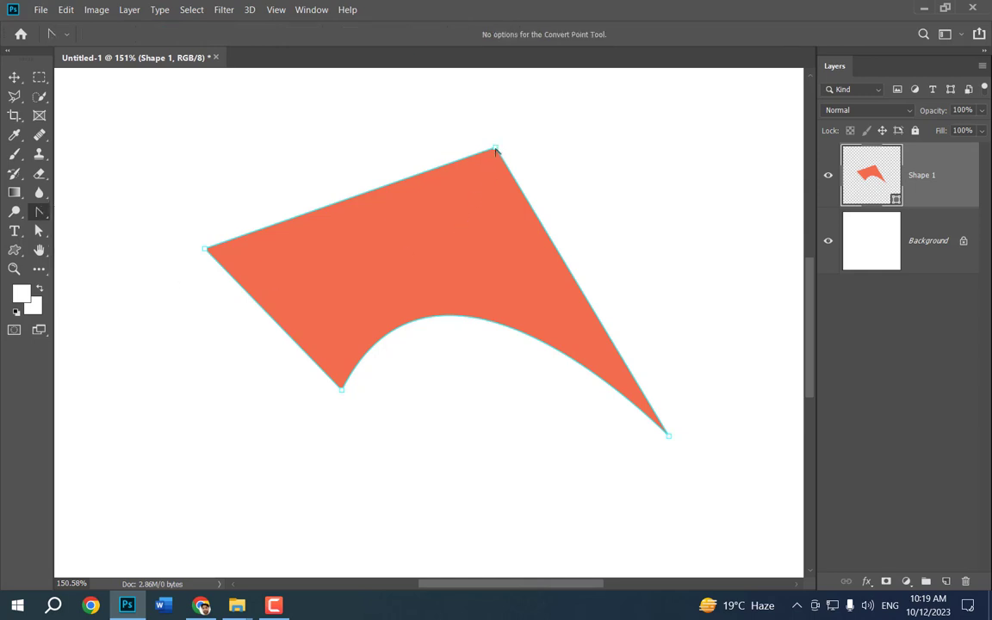
drag(496, 151, 652, 205)
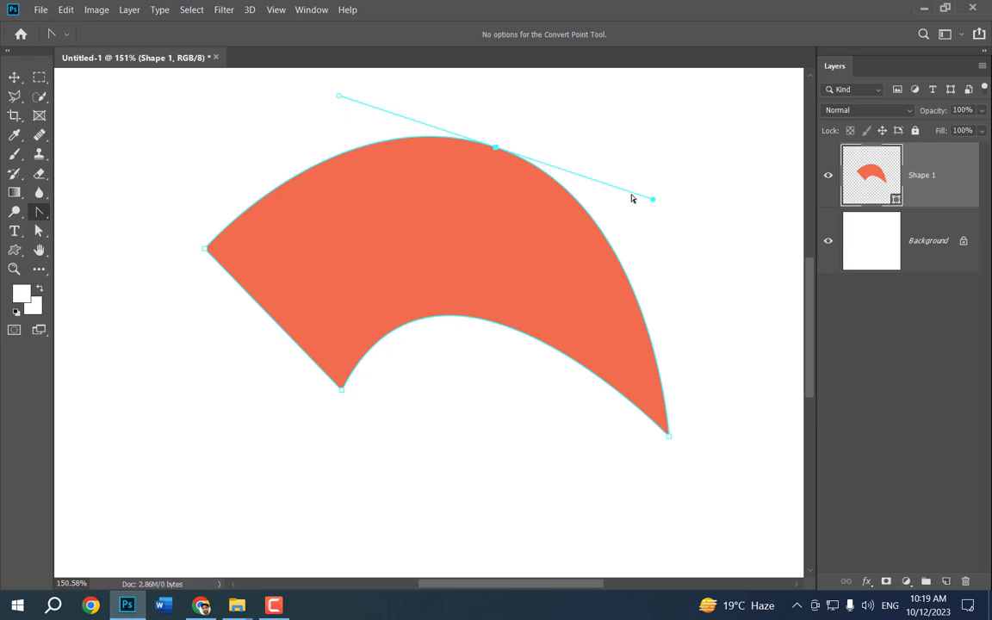
click(668, 434)
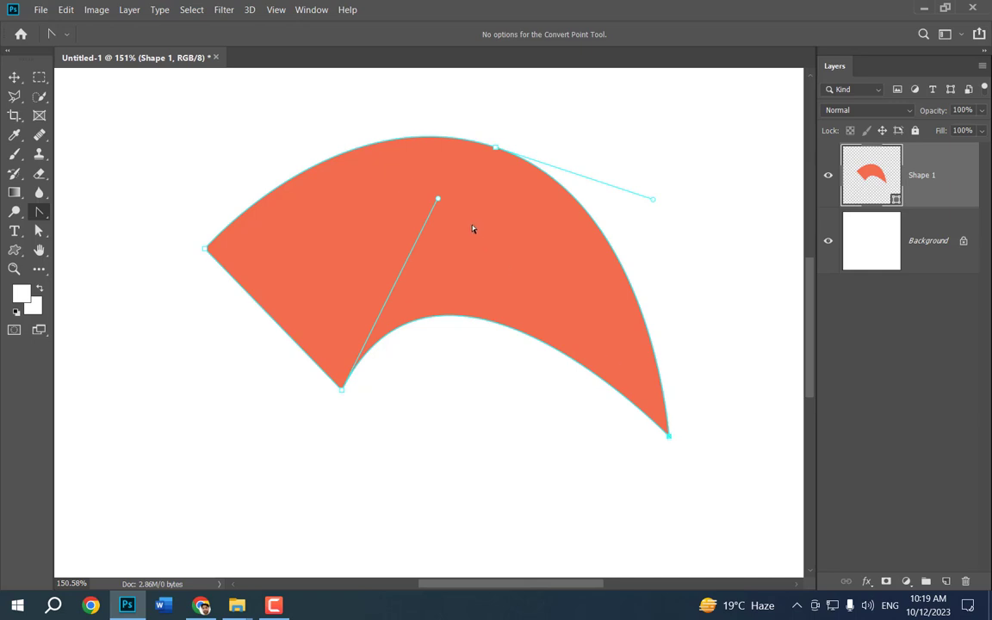
mouse_move(438, 199)
mouse_down()
mouse_move(503, 414)
mouse_move(456, 548)
mouse_move(462, 240)
mouse_move(447, 177)
mouse_move(553, 184)
mouse_move(559, 220)
mouse_move(392, 183)
mouse_move(409, 167)
mouse_move(423, 191)
mouse_up()
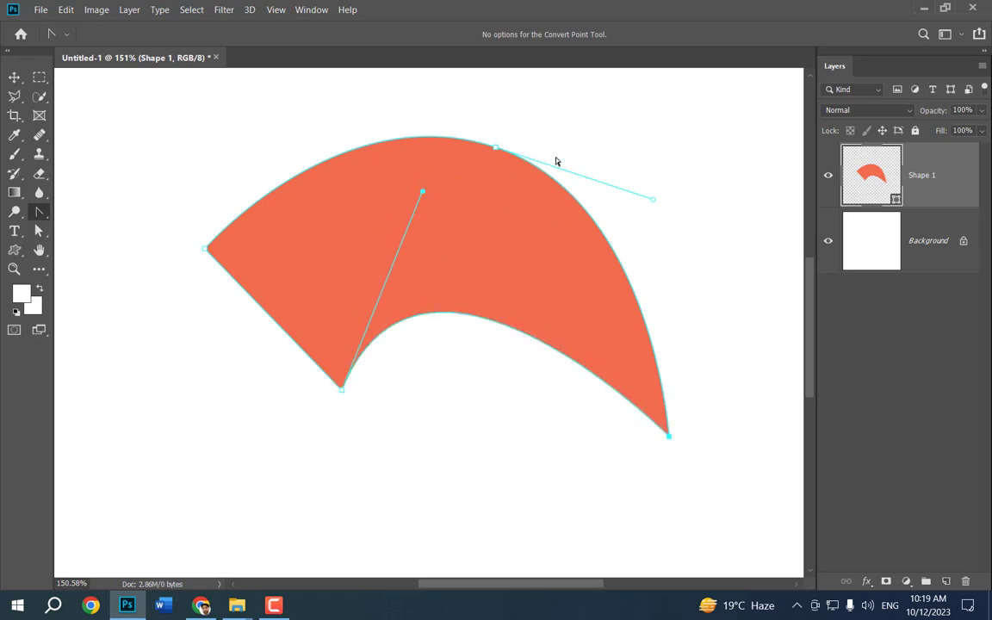
Step: Try converting the shape's left corner into a smooth point, undoing this and the earlier curve edits
right_click(39, 211)
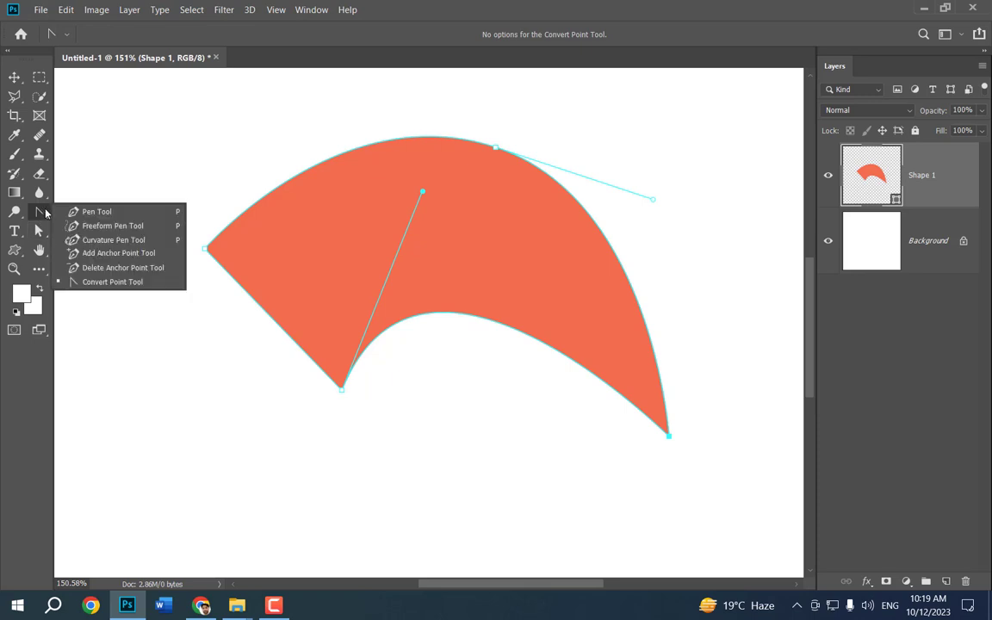
click(114, 254)
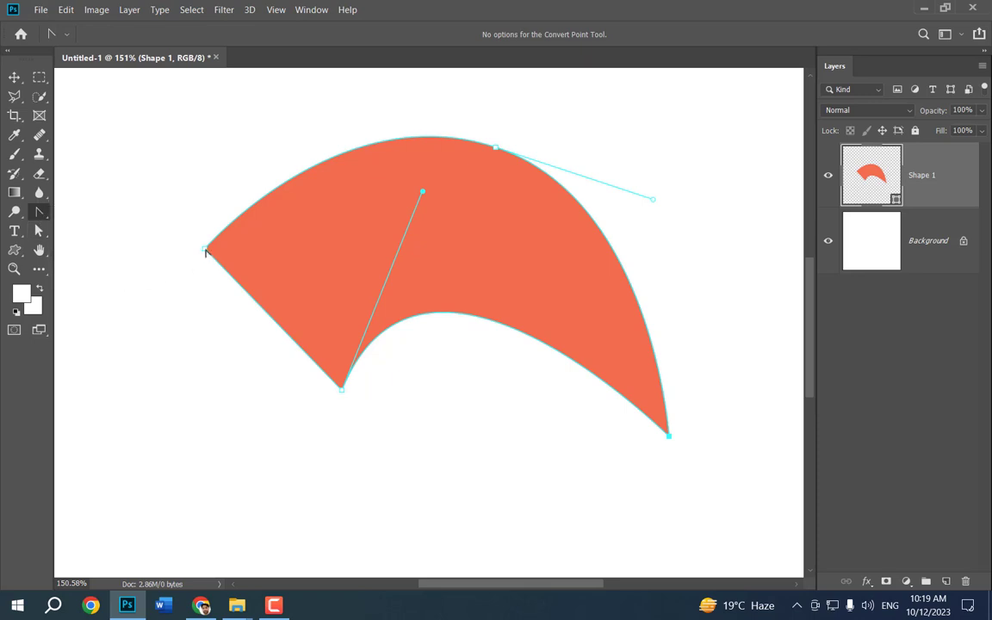
drag(204, 249, 204, 132)
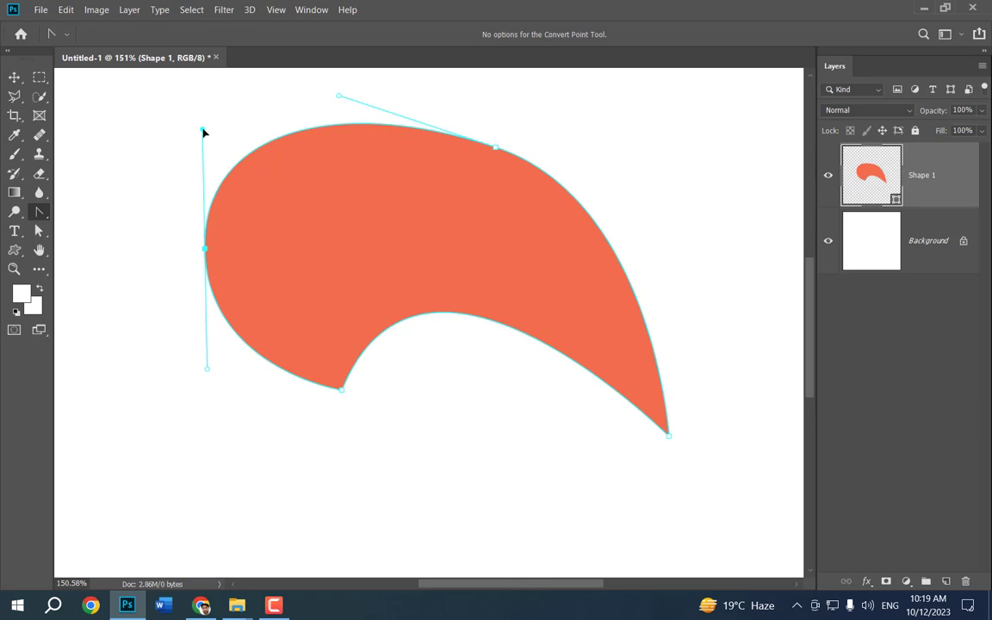
key(ctrl+z)
key(ctrl+z)
key(ctrl+z)
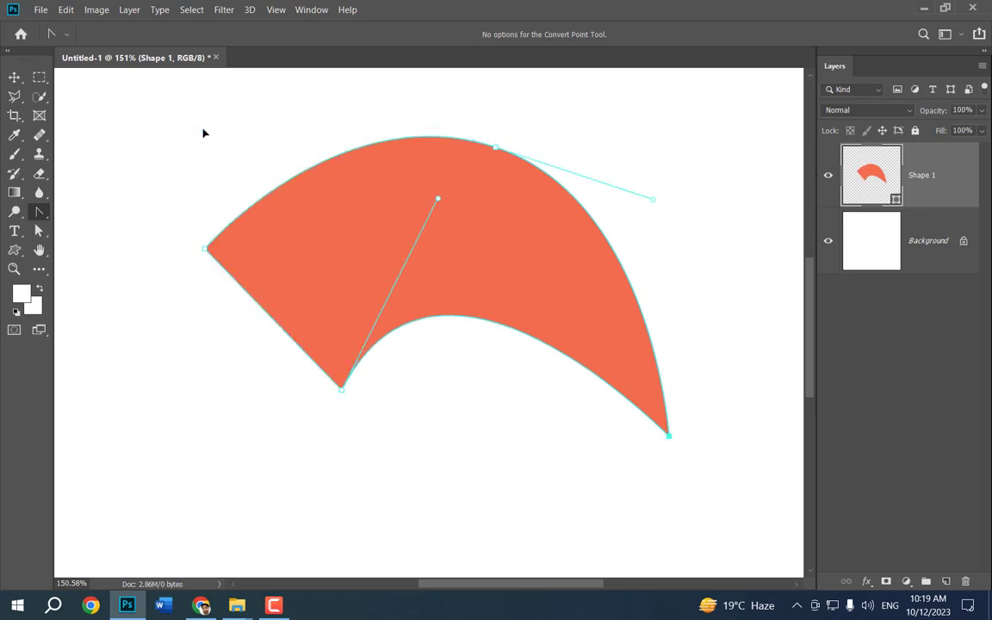
key(ctrl+z)
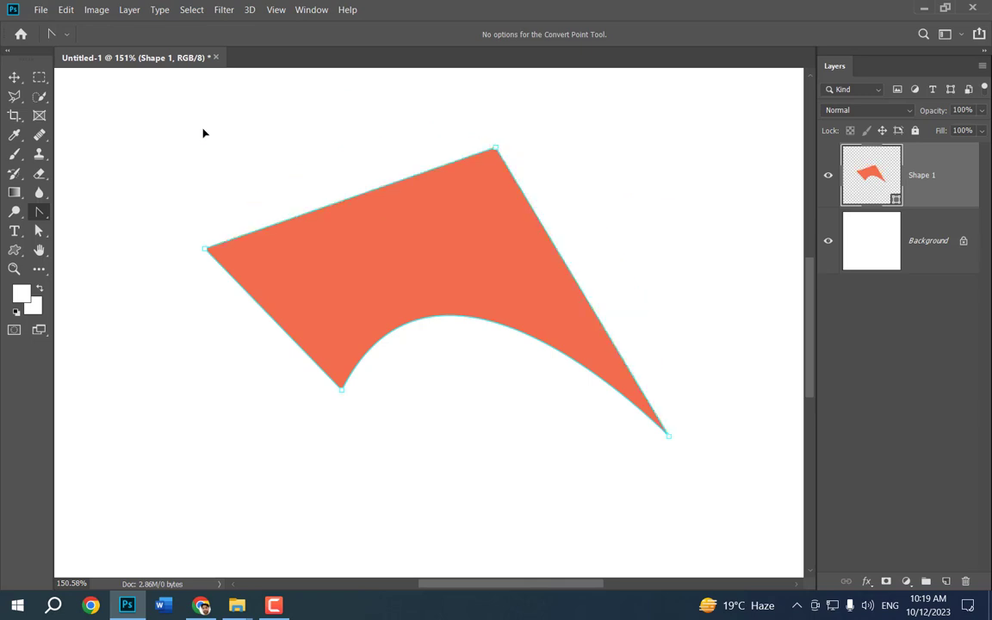
Step: Delete the Shape 1 layer and draw a rectangle about 377 px wide and 273 px high near the canvas centre
drag(960, 200, 965, 581)
right_click(39, 211)
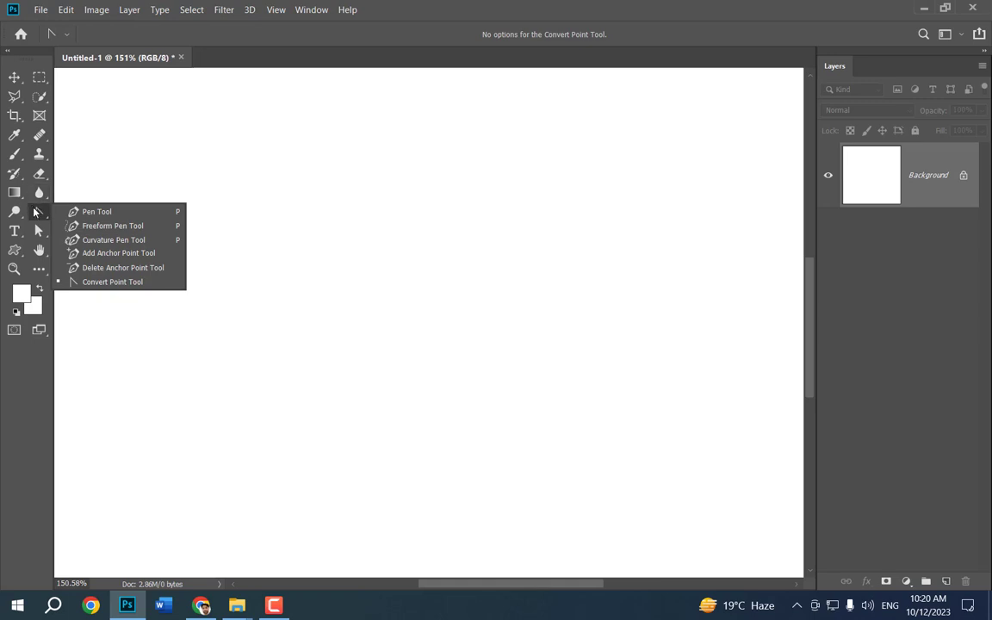
click(16, 251)
right_click(21, 255)
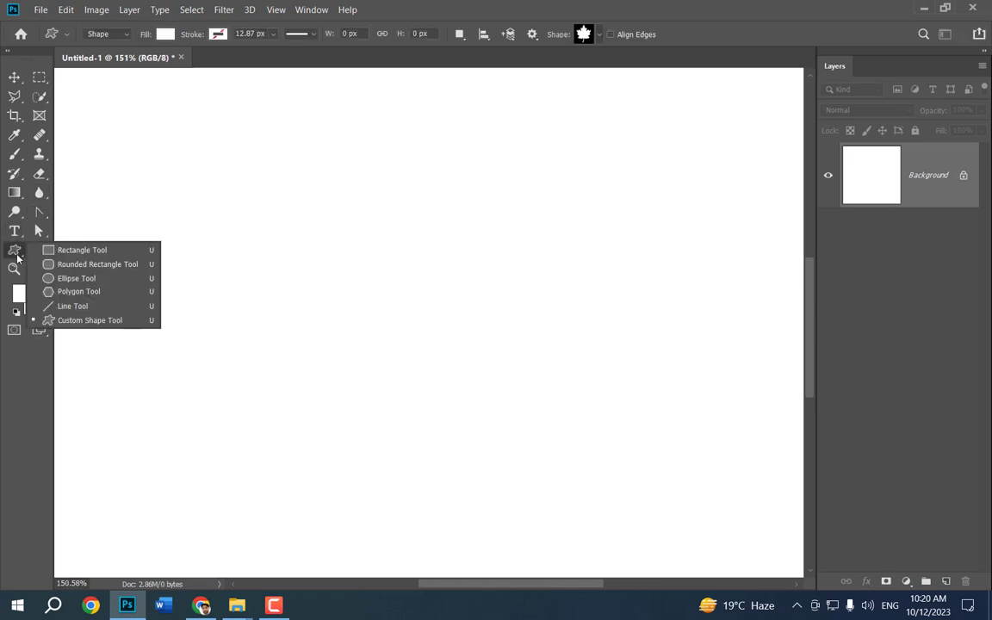
click(74, 250)
drag(242, 187, 577, 429)
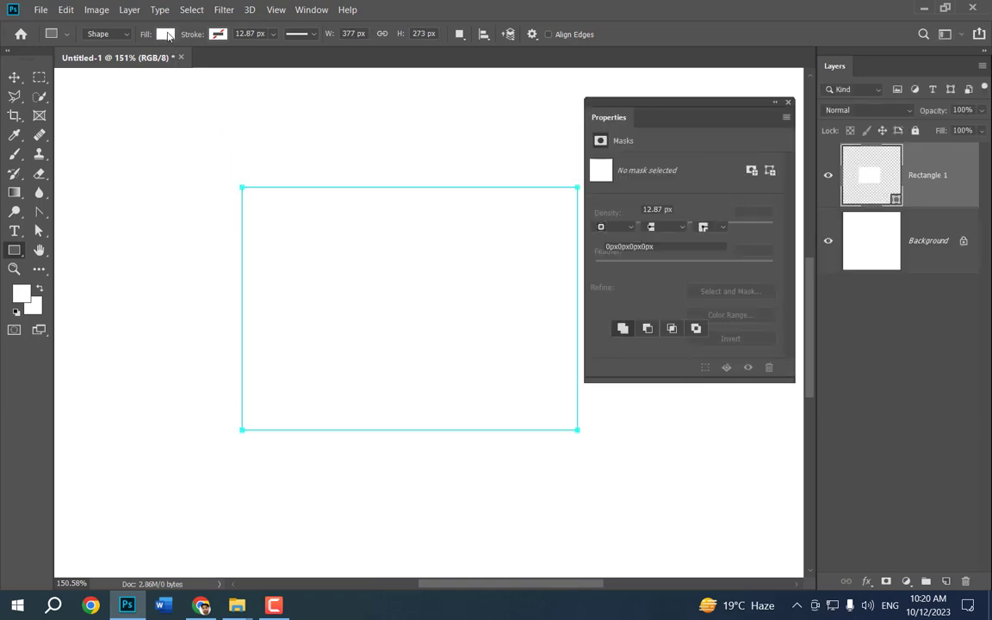
Step: Fill the rectangle with orange-red and close its shape properties
click(163, 34)
click(95, 179)
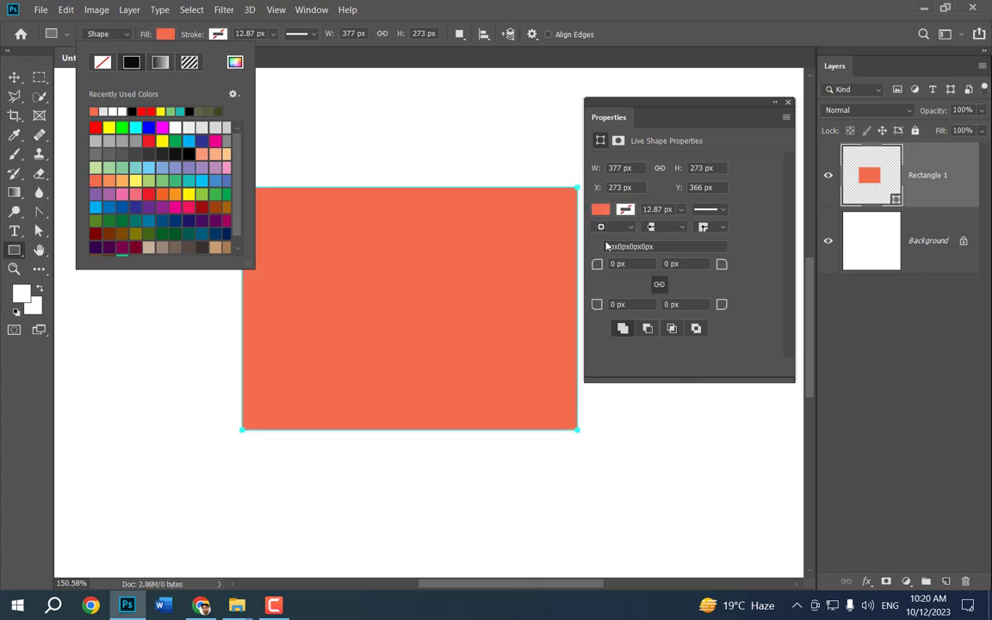
drag(598, 267, 671, 264)
drag(589, 275, 501, 283)
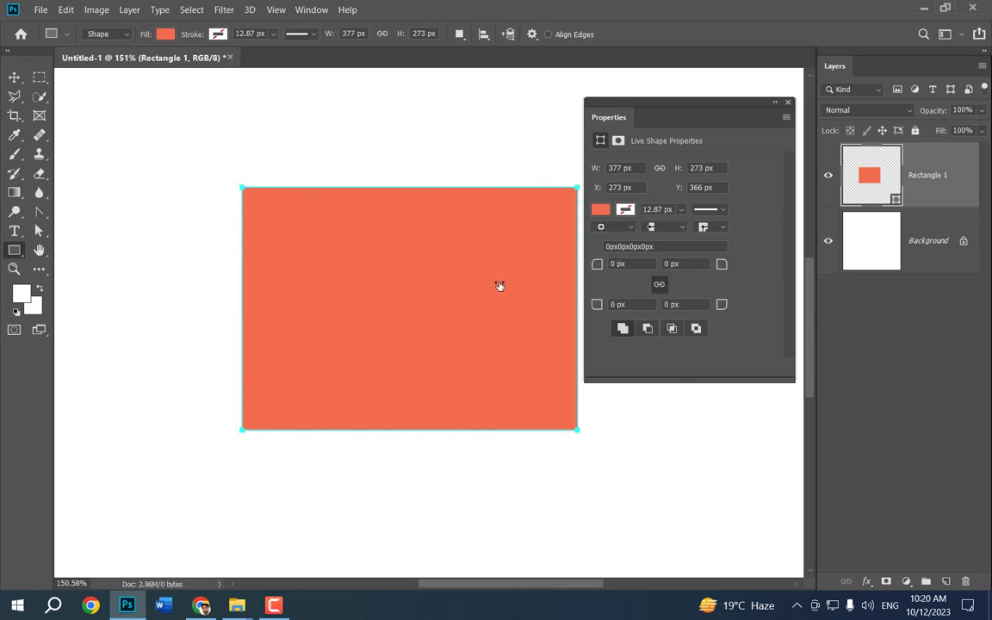
click(787, 102)
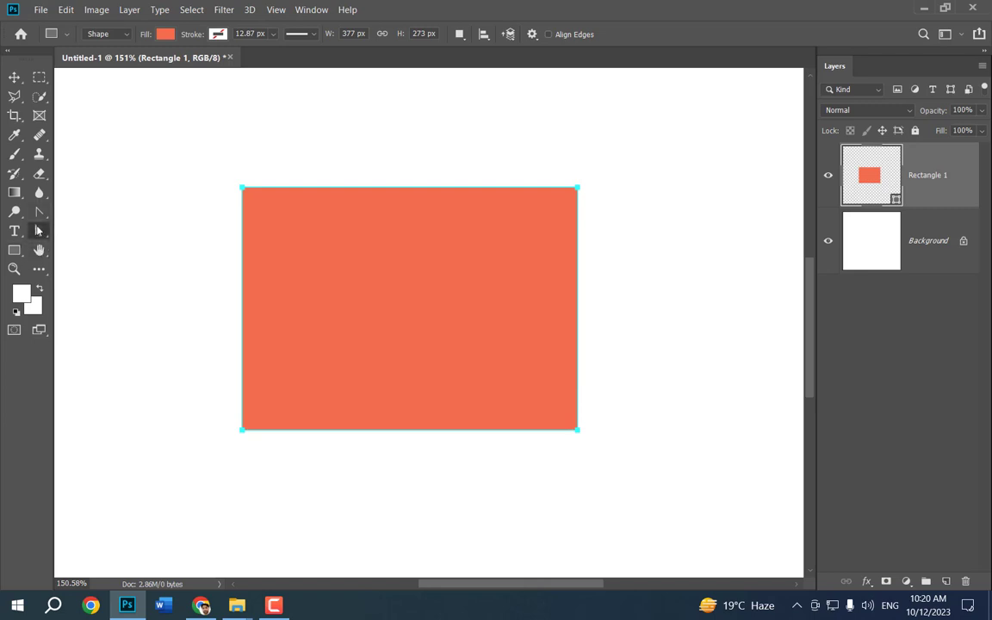
Step: Select the rectangle's upper-left and upper-right anchor points in turn with the Direct Selection tool
click(39, 229)
drag(195, 150, 293, 228)
drag(551, 142, 593, 233)
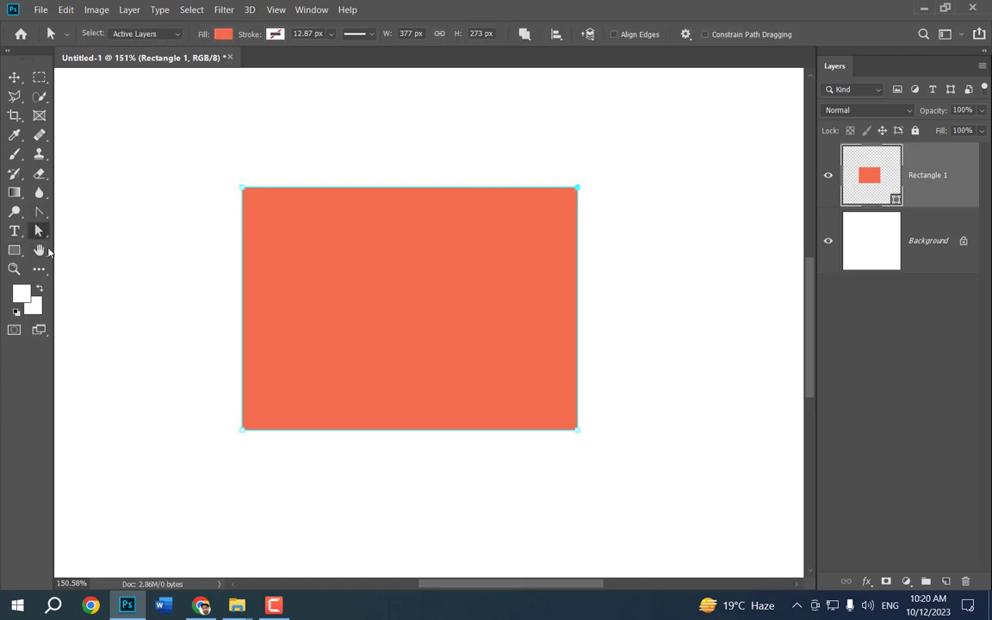
Step: Try curving the rectangle's upper-left corner with the Convert Point tool, accepting the change to a regular path, and undo it
drag(38, 215, 97, 283)
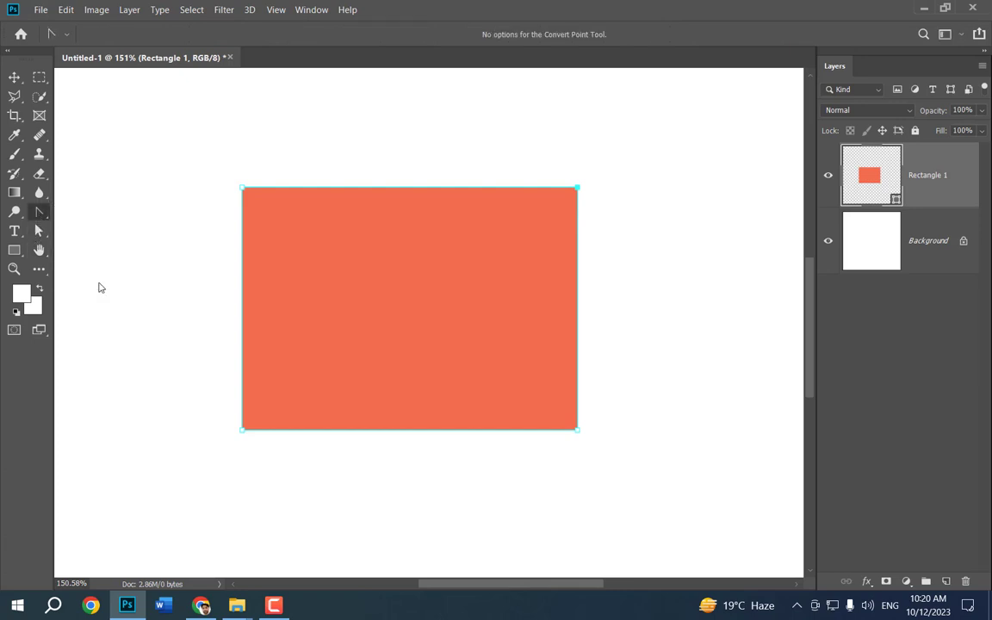
click(63, 38)
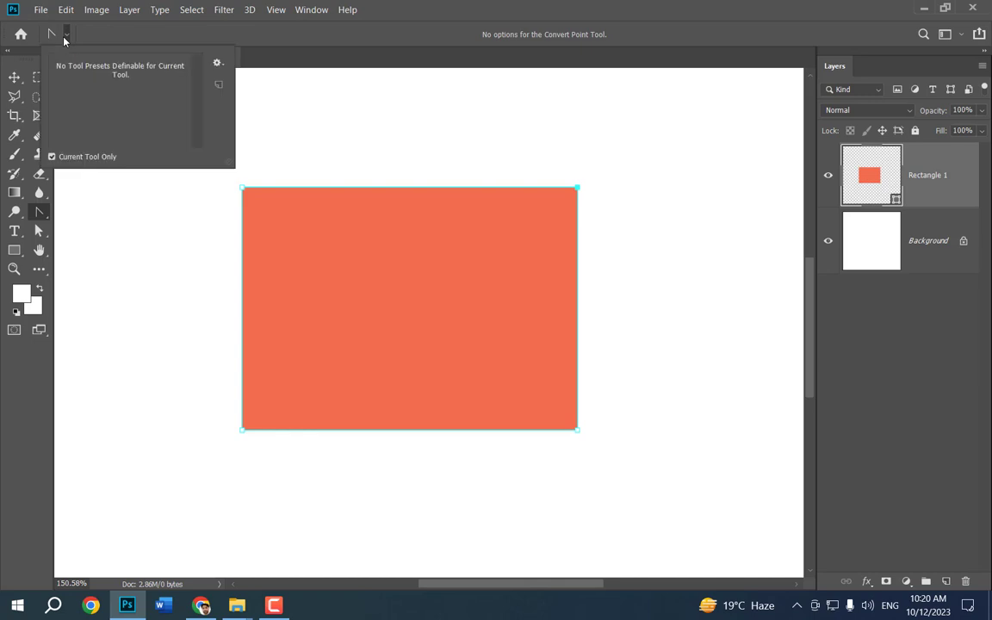
click(64, 38)
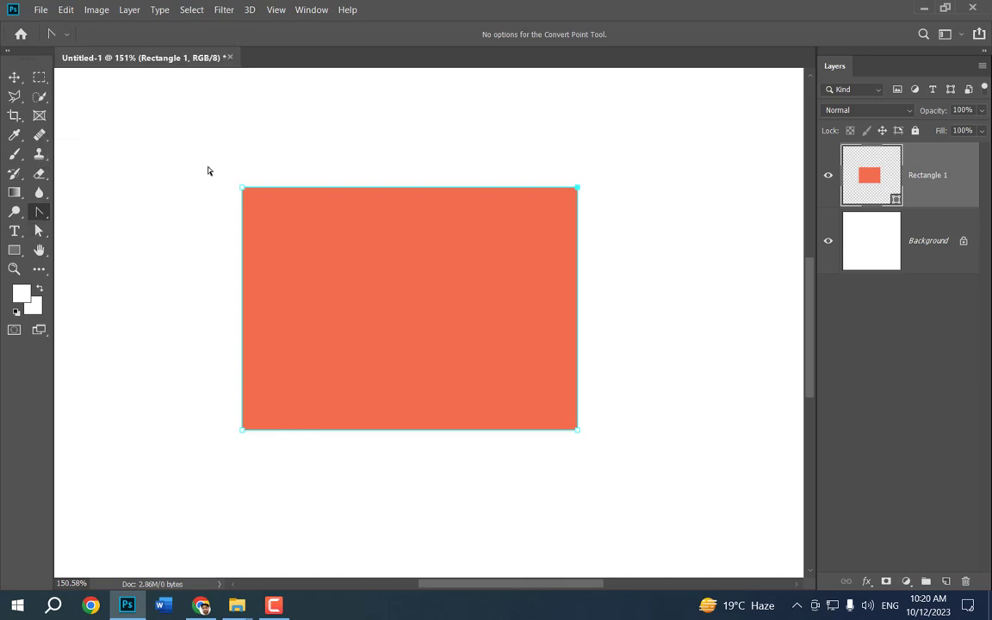
drag(237, 191, 356, 98)
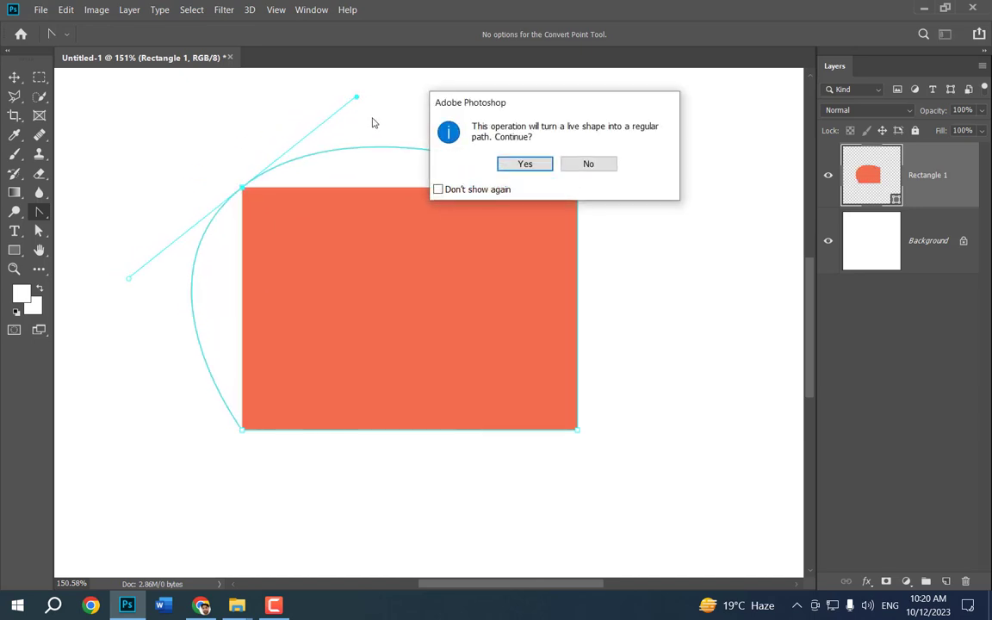
click(530, 164)
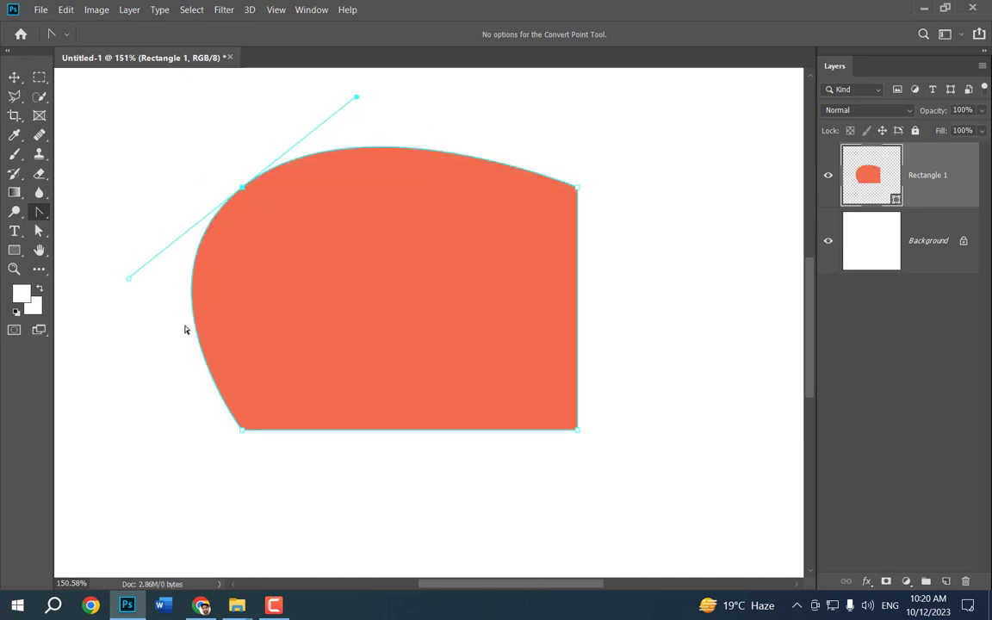
key(ctrl+z)
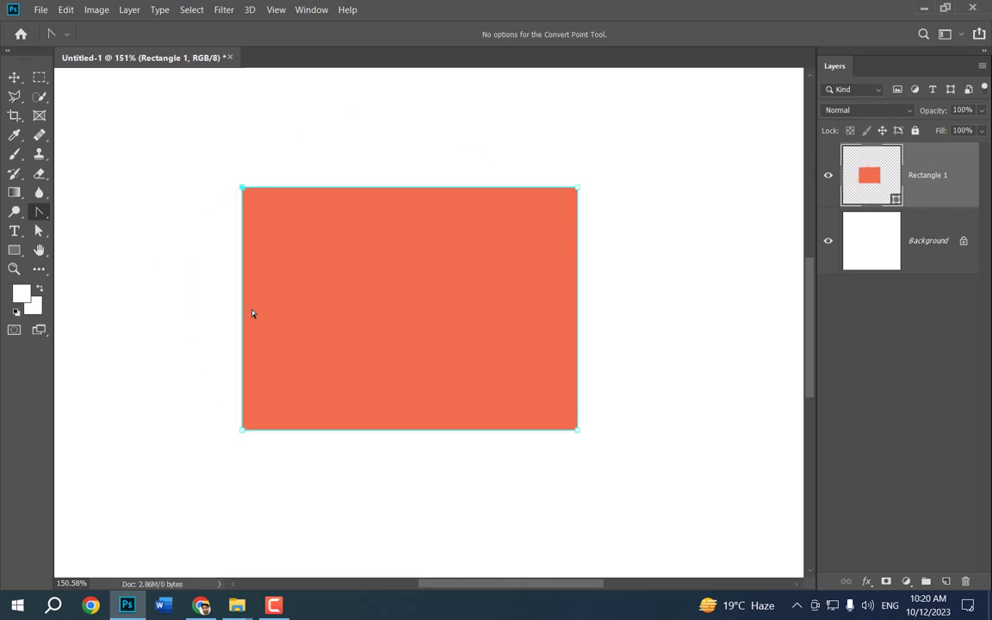
Step: Delete the Rectangle 1 layer and try a freehand stroke with the Freeform Pen tool, undoing it
drag(947, 193, 965, 581)
right_click(39, 212)
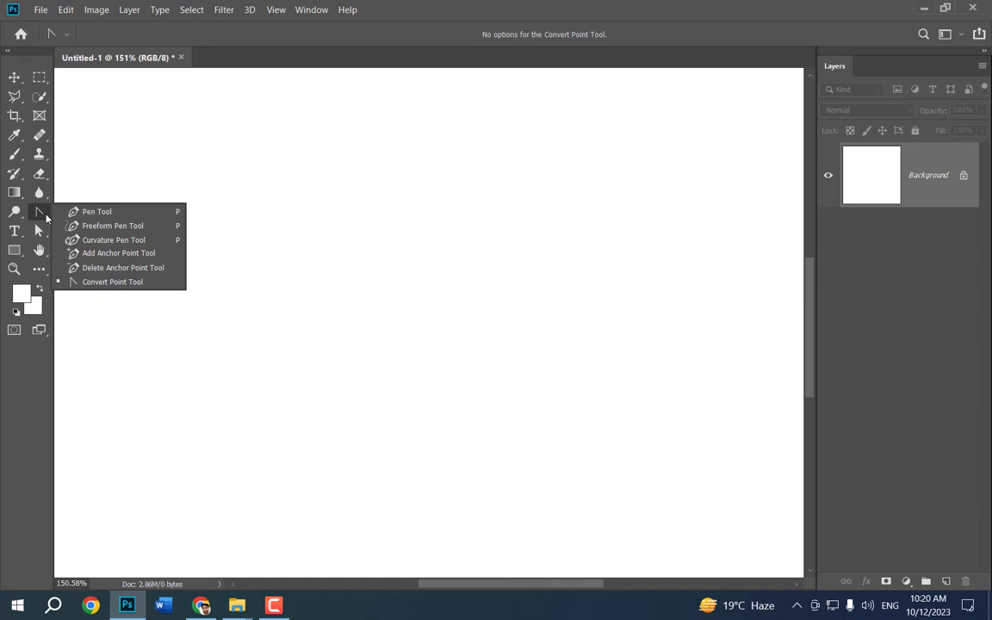
click(123, 228)
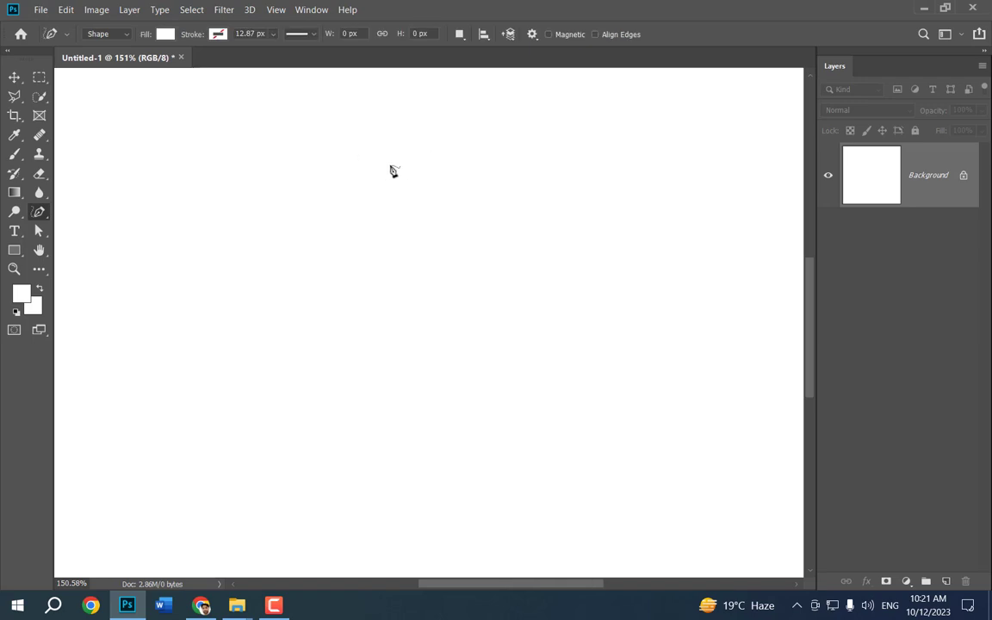
mouse_move(385, 170)
mouse_down()
mouse_move(330, 256)
mouse_move(292, 353)
mouse_move(315, 427)
mouse_move(373, 466)
mouse_move(496, 458)
mouse_move(591, 420)
mouse_move(630, 350)
mouse_move(692, 304)
mouse_move(708, 214)
mouse_move(649, 152)
mouse_move(459, 137)
mouse_move(389, 168)
mouse_up()
key(ctrl+z)
Step: Set the fill to orange-red, draw a closed freehand shape about 481 by 361 px, and switch to the Move tool
click(165, 33)
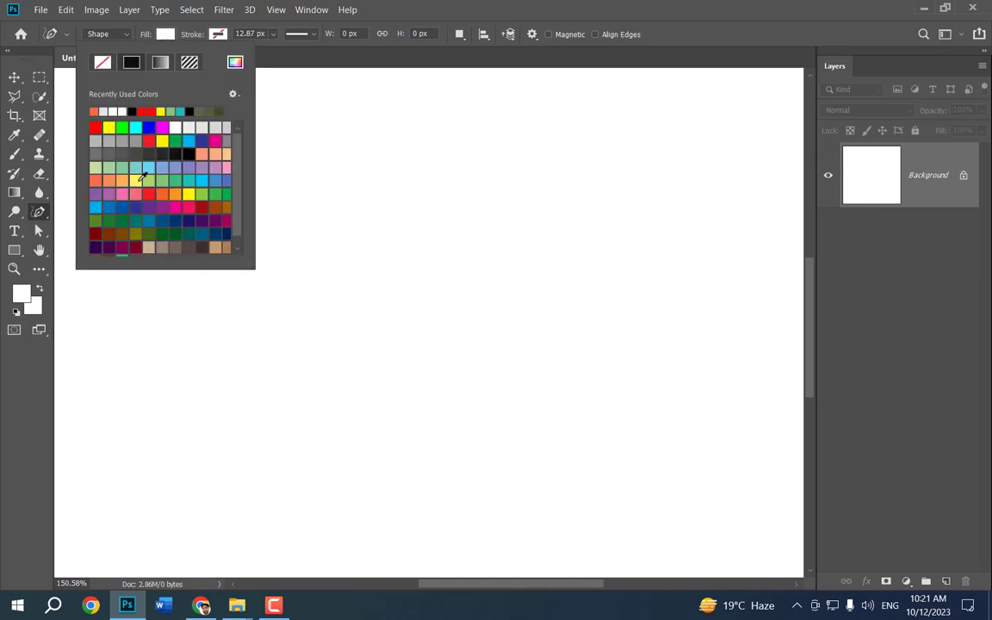
click(95, 179)
click(365, 167)
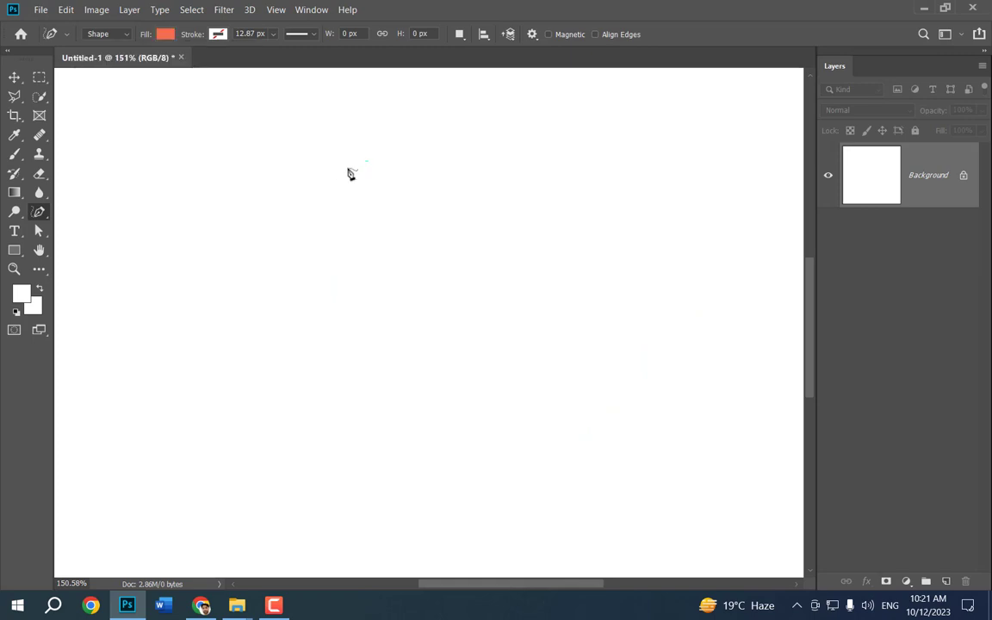
mouse_move(369, 161)
mouse_down()
mouse_move(296, 241)
mouse_move(272, 296)
mouse_move(295, 354)
mouse_move(429, 469)
mouse_move(486, 459)
mouse_move(538, 410)
mouse_move(592, 399)
mouse_move(673, 331)
mouse_move(695, 243)
mouse_move(645, 189)
mouse_move(541, 228)
mouse_move(507, 187)
mouse_move(452, 152)
mouse_move(368, 164)
mouse_up()
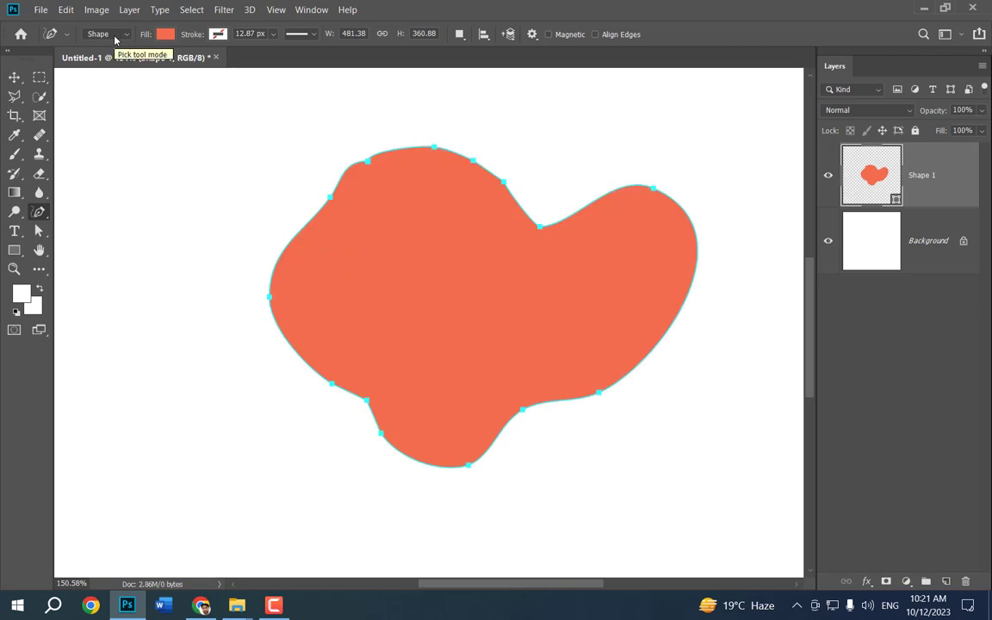
click(14, 77)
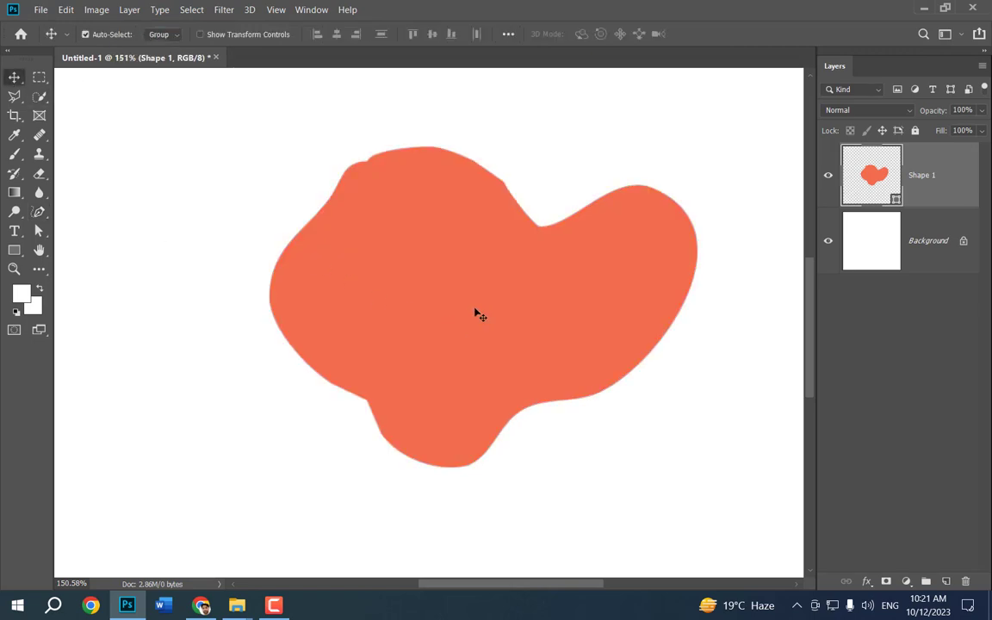
Step: Move the freehand shape slightly up and left with the Move tool, and delete it
drag(482, 251, 452, 225)
mouse_move(445, 287)
mouse_down()
mouse_move(398, 313)
mouse_move(445, 297)
mouse_move(439, 302)
mouse_up()
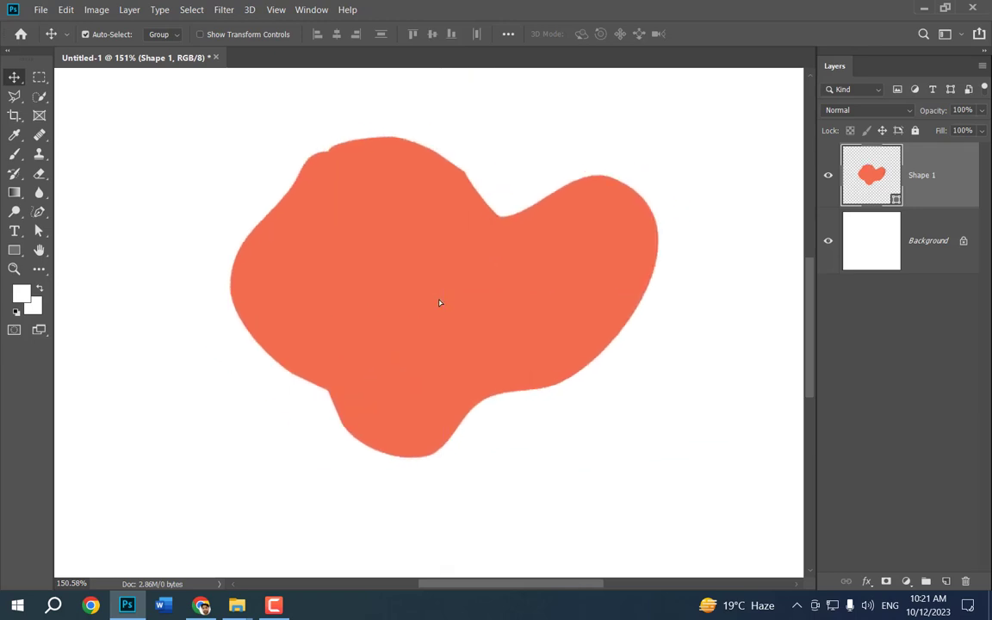
key(Delete)
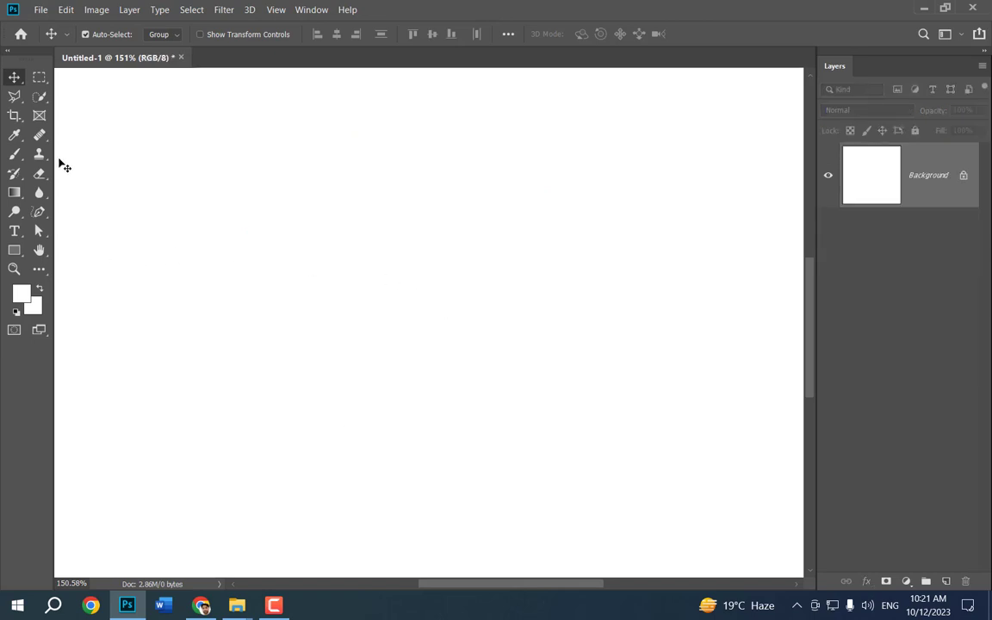
Step: Draw a closed, wavy orange-red shape about 488 by 479 px with the Curvature Pen tool
click(41, 217)
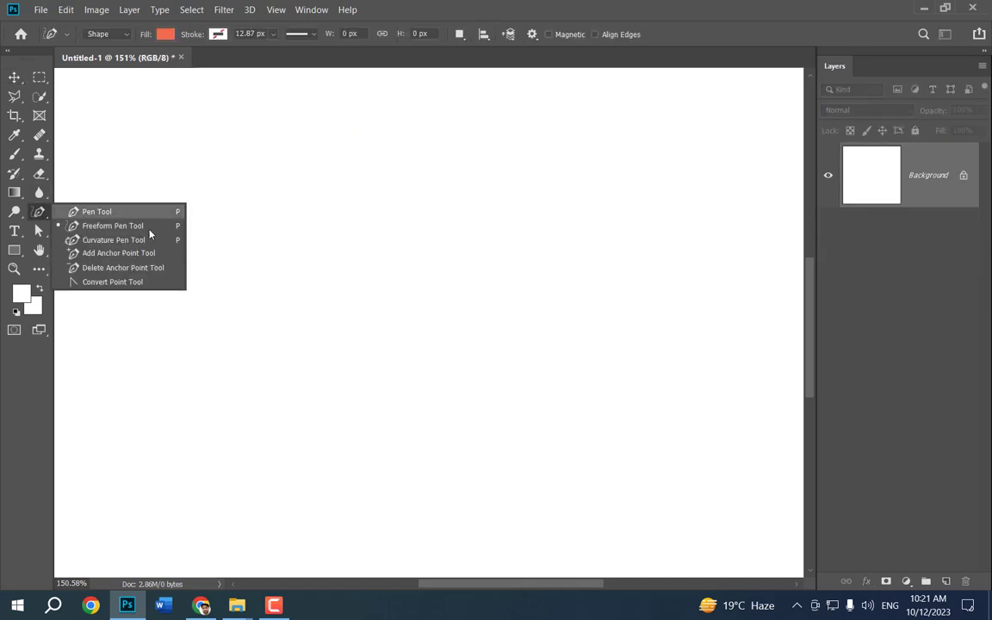
click(119, 242)
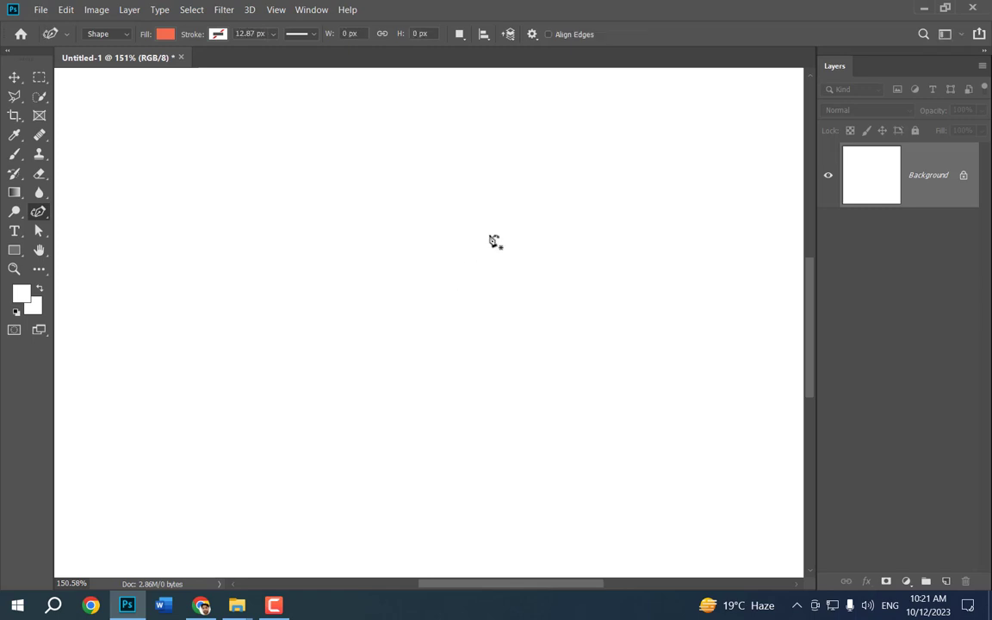
click(452, 156)
click(353, 235)
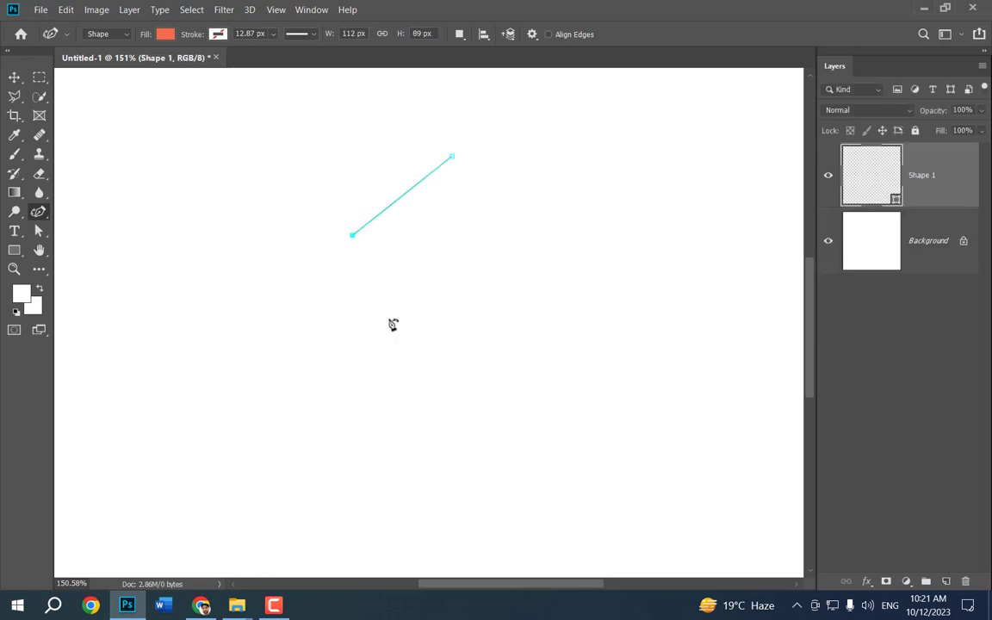
click(403, 342)
click(345, 388)
click(373, 465)
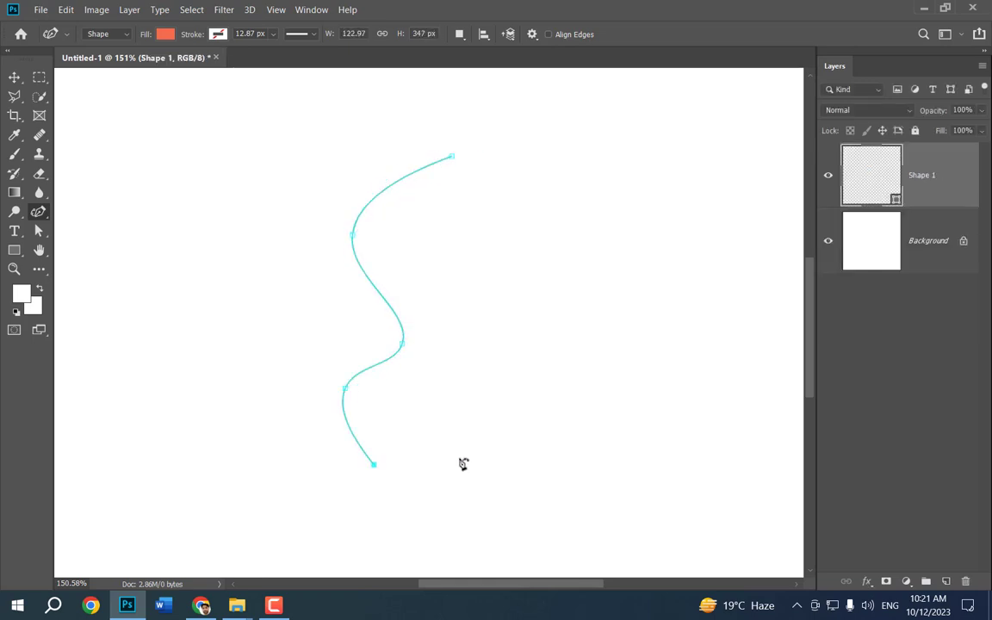
click(477, 443)
click(528, 413)
click(579, 465)
click(554, 506)
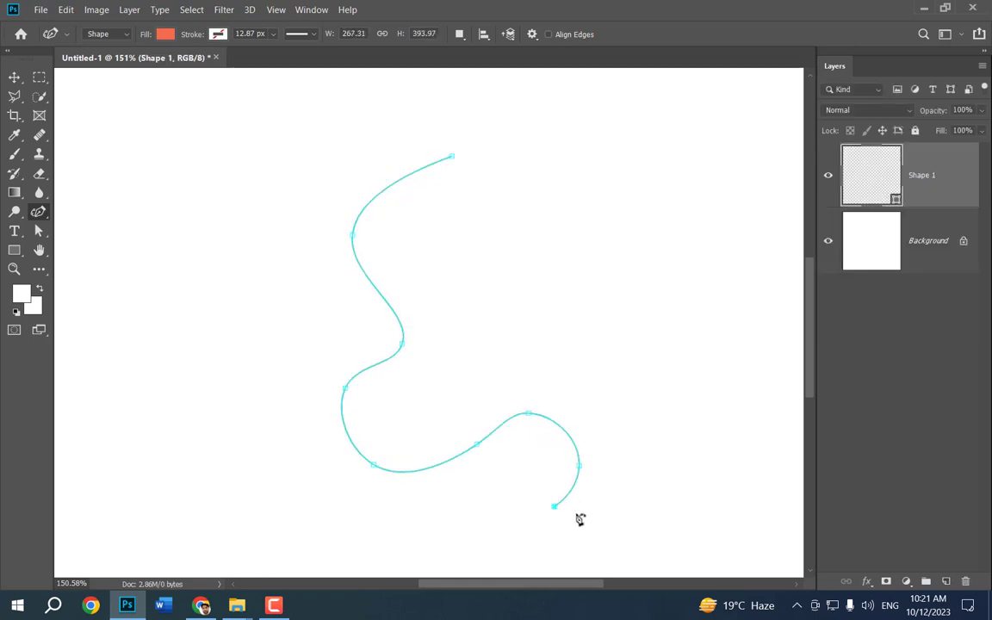
click(631, 517)
click(712, 413)
click(771, 349)
click(699, 267)
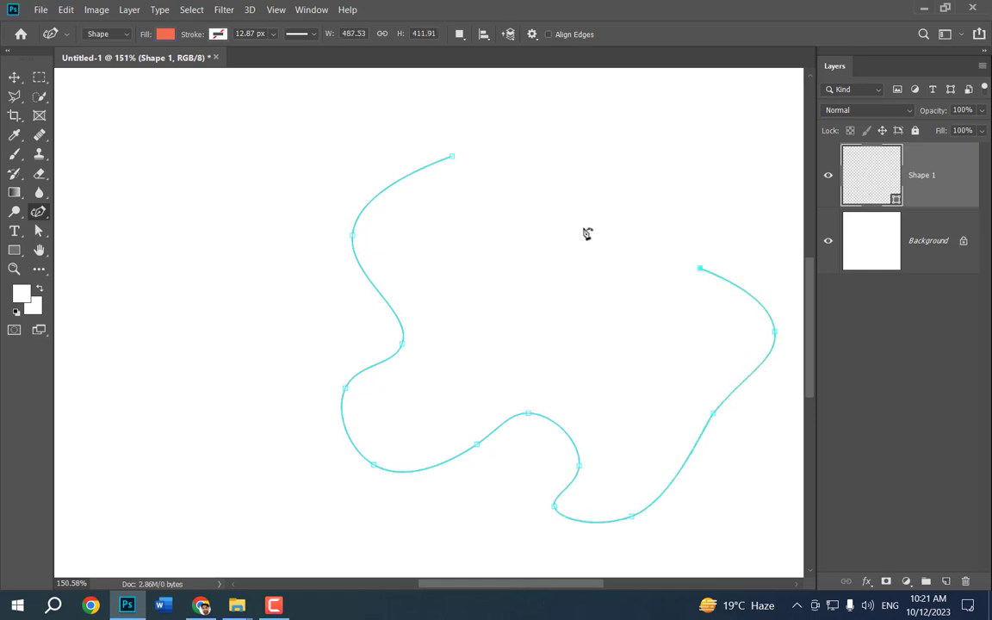
click(583, 225)
click(646, 154)
click(628, 106)
click(528, 130)
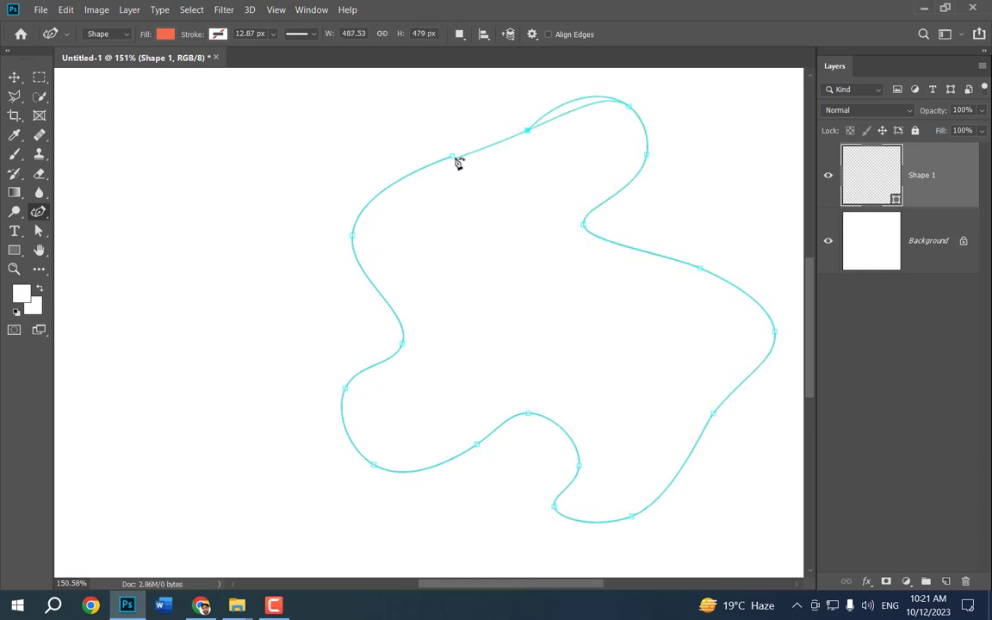
click(453, 157)
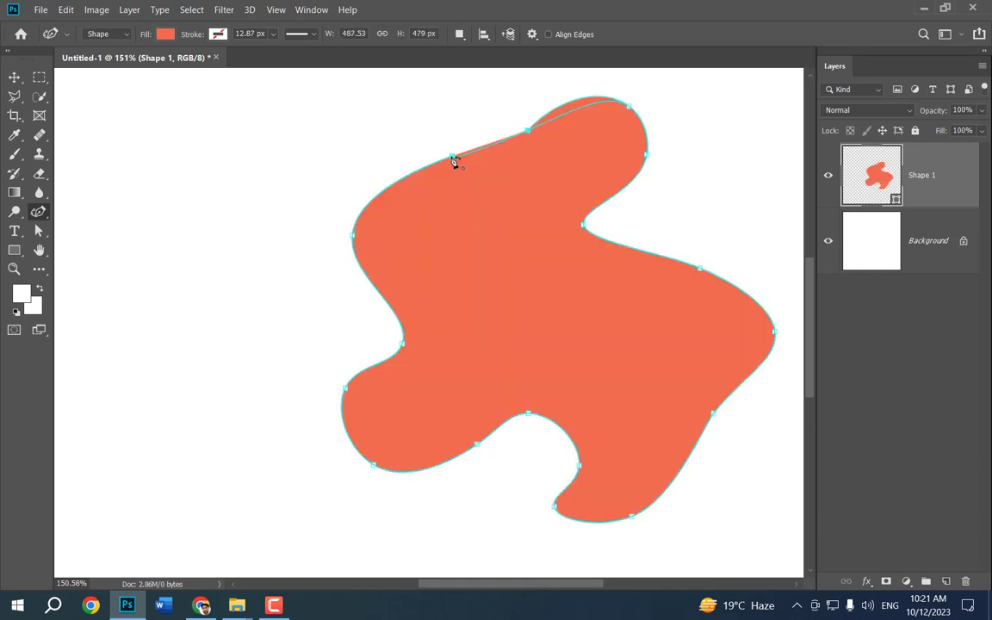
Step: Try different positions for the wavy shape with the Move tool, placing it partly beyond the canvas's upper-right area
click(13, 76)
drag(570, 360, 420, 366)
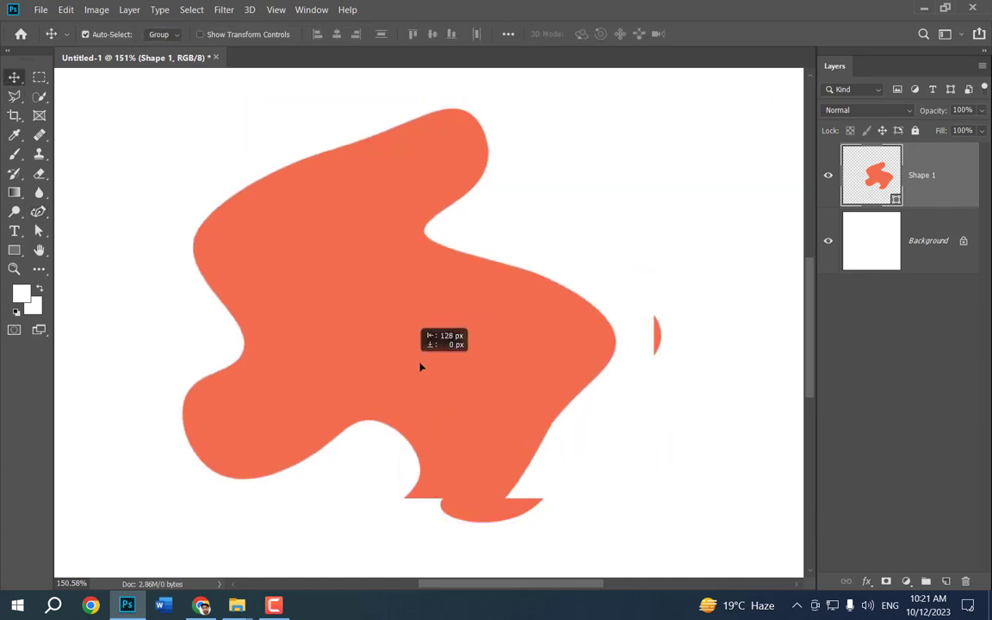
click(670, 276)
click(455, 408)
drag(455, 408, 758, 220)
key(ctrl+z)
click(697, 228)
drag(391, 300, 796, 142)
drag(687, 224, 706, 228)
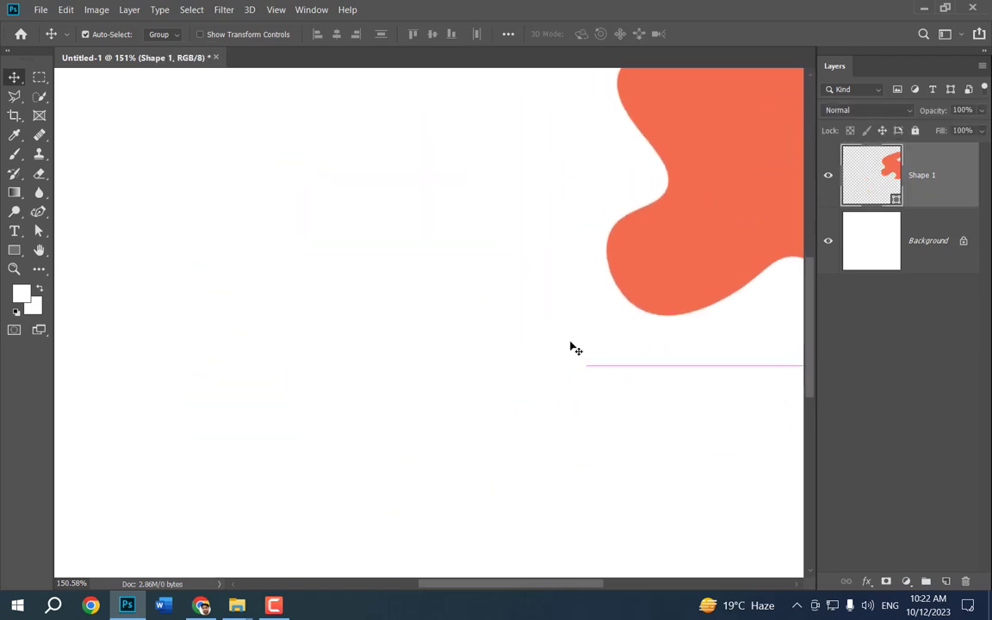
Step: Delete the wavy shape from the canvas, leaving only the Background layer
click(399, 431)
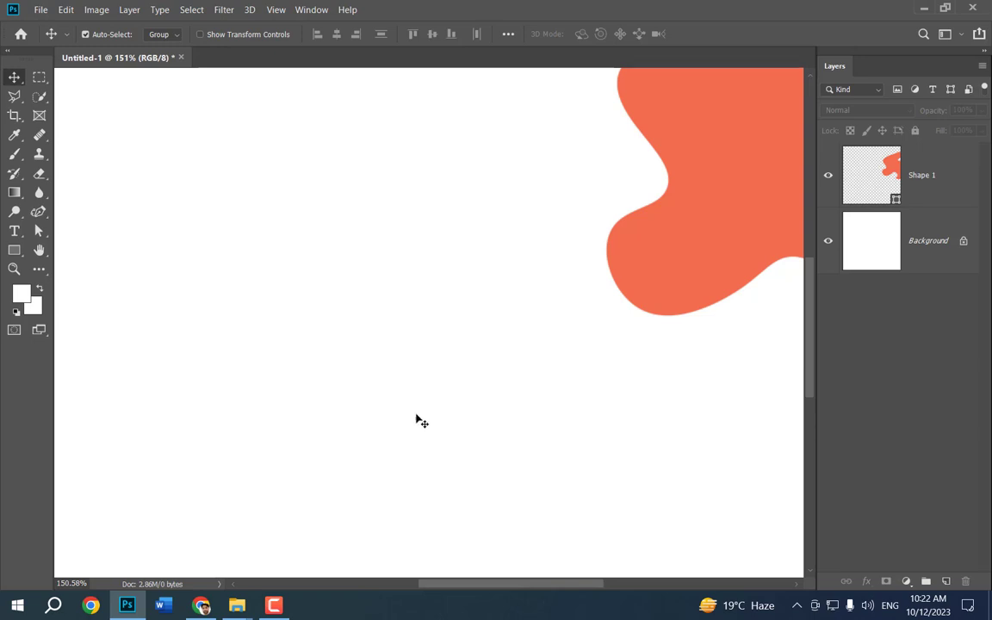
drag(684, 308, 666, 310)
key(Delete)
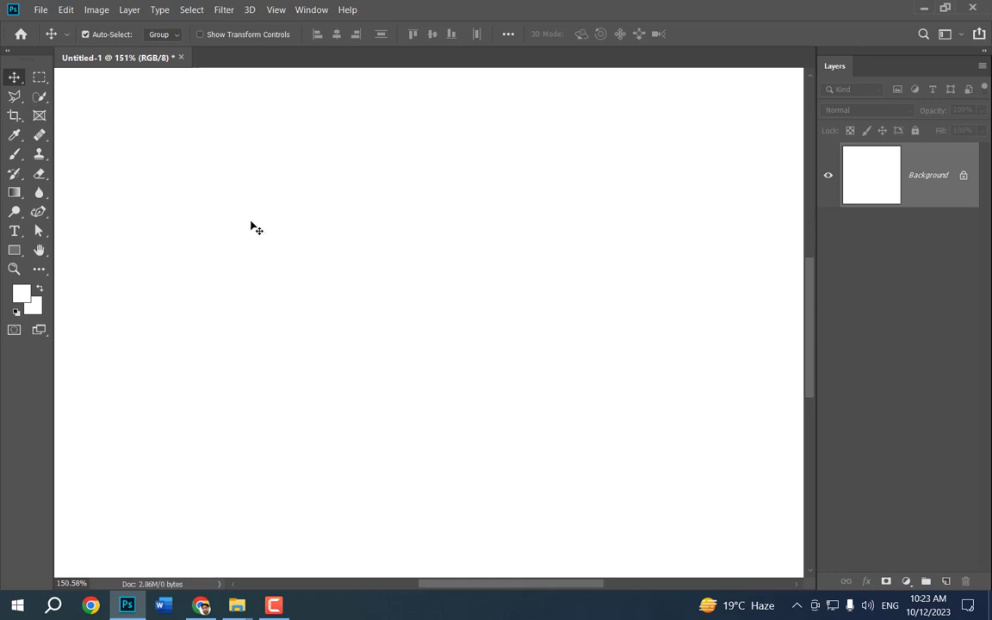
Step: Draw a closed, curvy orange-red shape about 389 by 495 px with the Curvature Pen tool
click(39, 212)
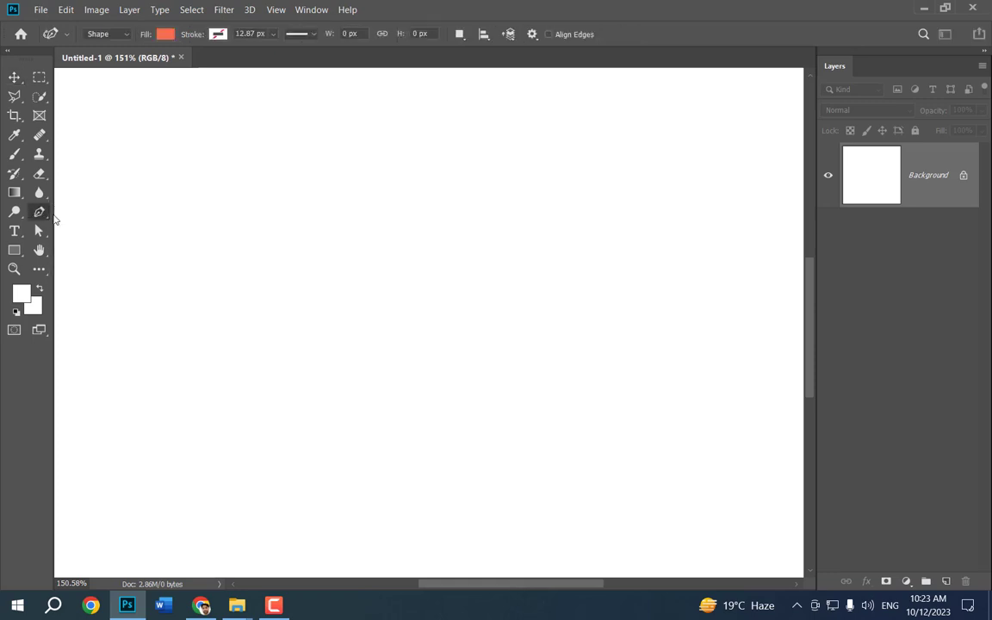
right_click(38, 212)
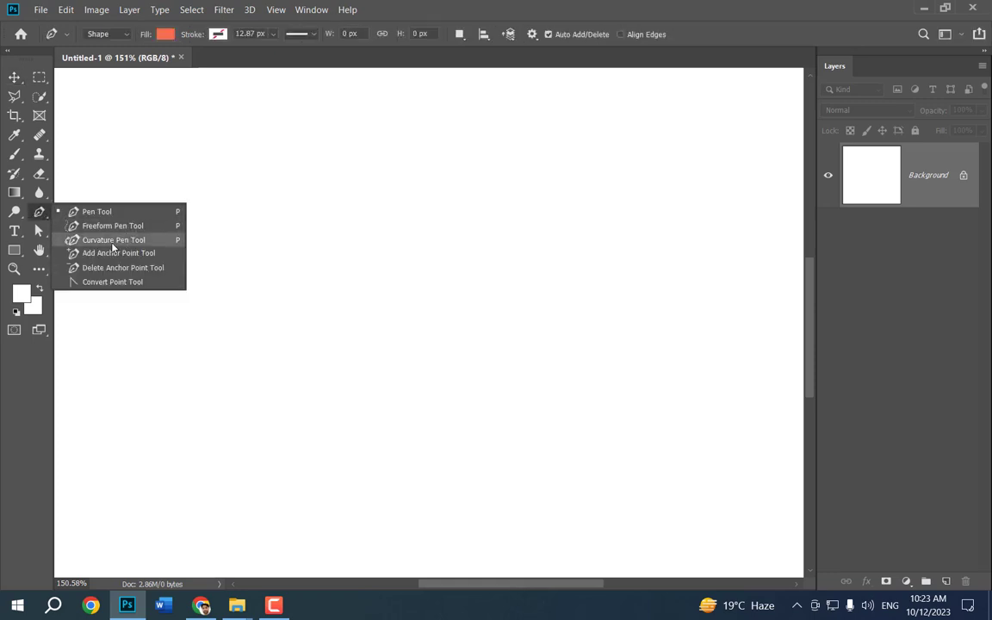
click(118, 241)
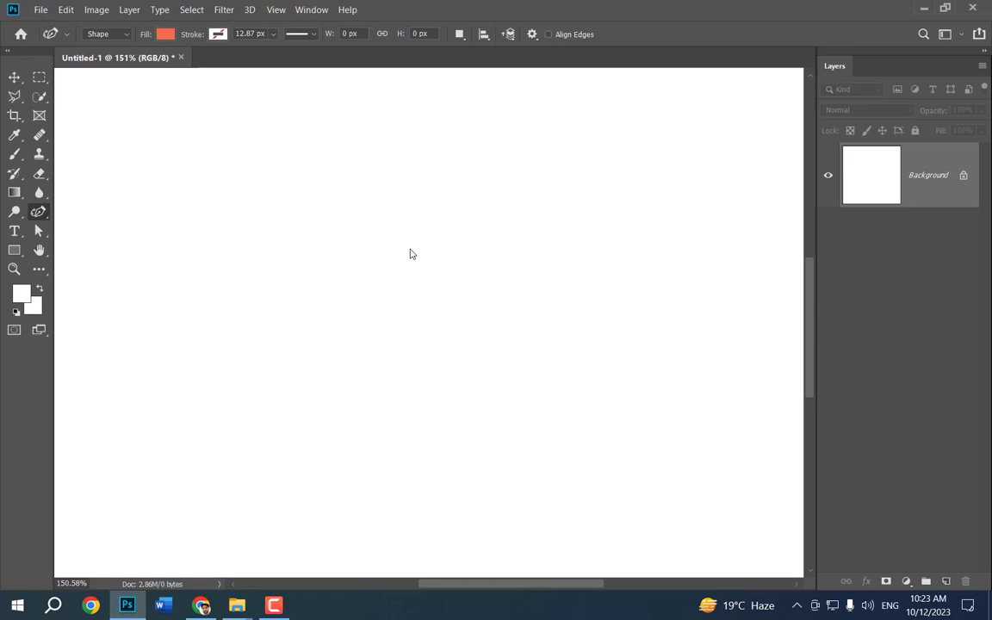
click(295, 284)
click(389, 158)
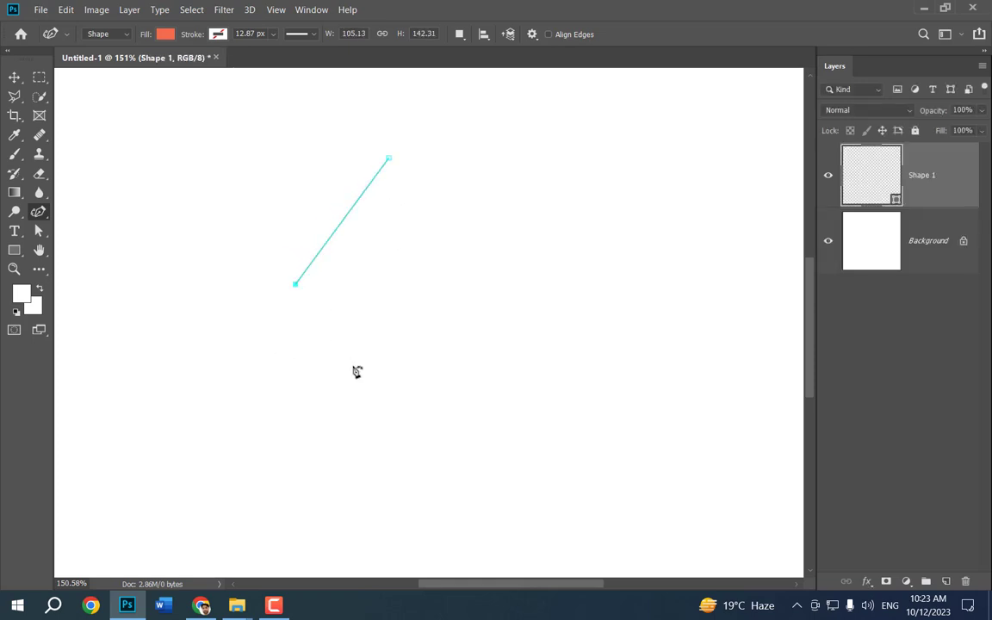
click(384, 429)
click(297, 521)
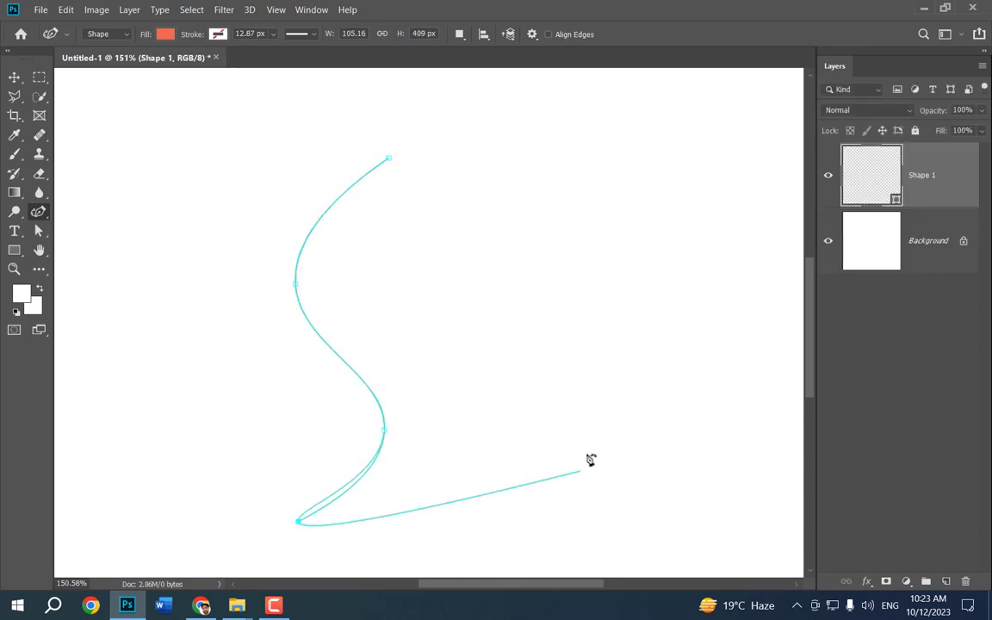
click(388, 560)
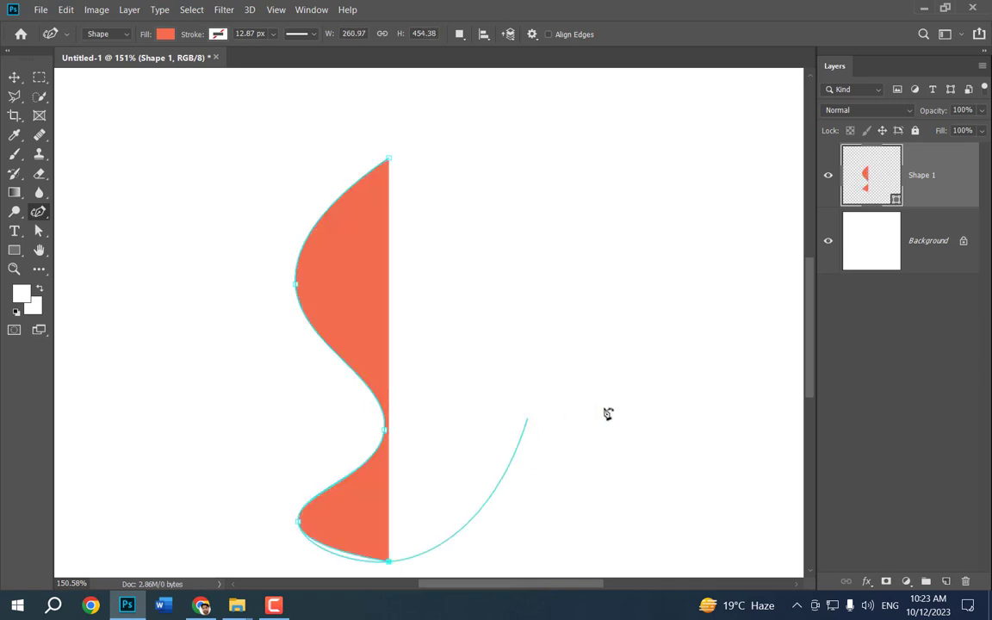
click(527, 418)
click(639, 285)
click(533, 231)
click(538, 122)
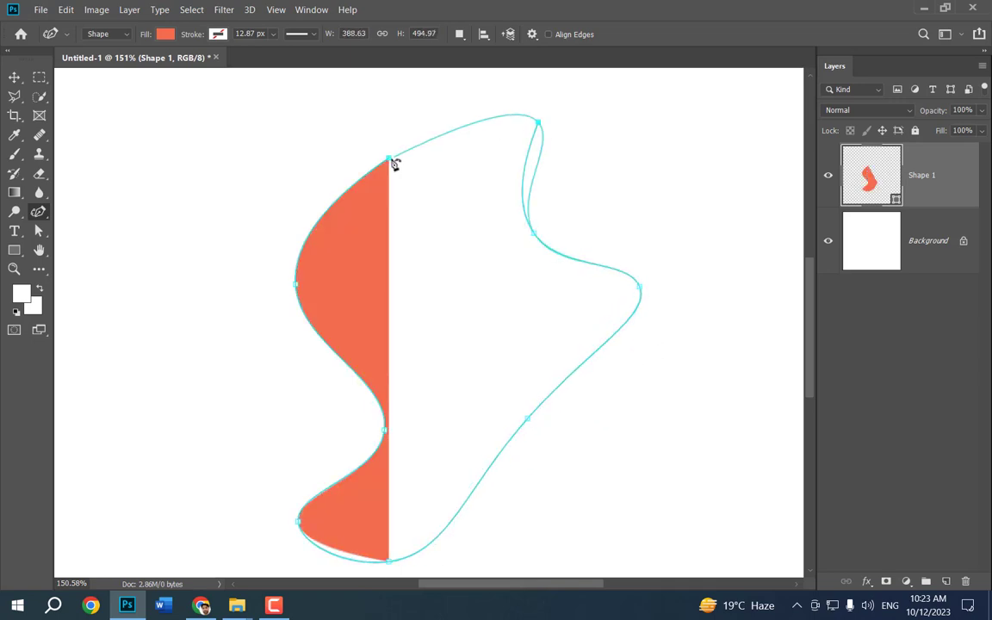
click(389, 158)
Step: Rotate the shape by -73.18° with Free Transform and move it about 250 px right and 315 px up, into the canvas's upper-right corner
key(v)
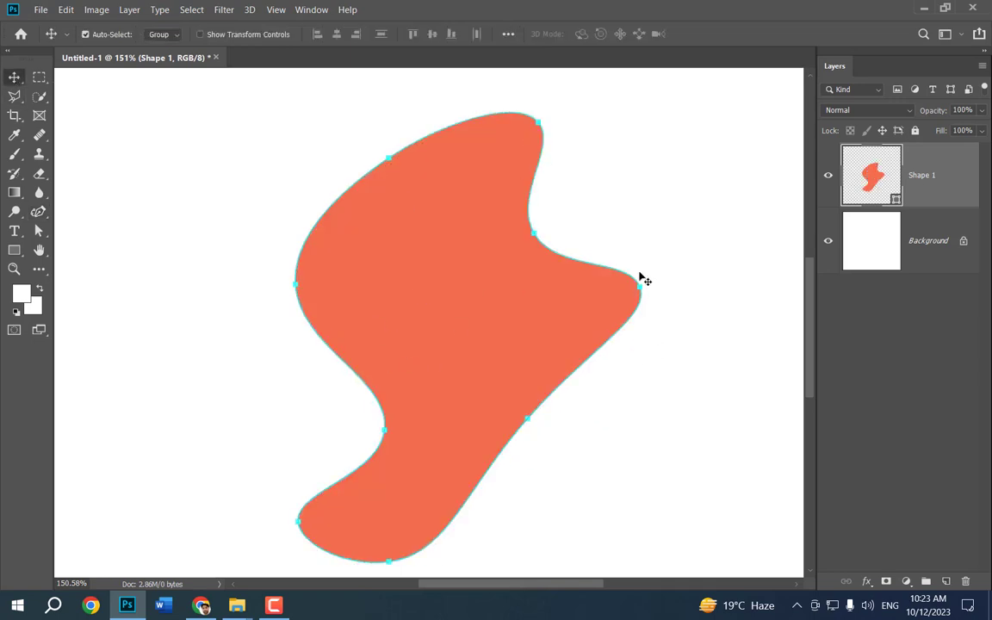
key(ctrl+t)
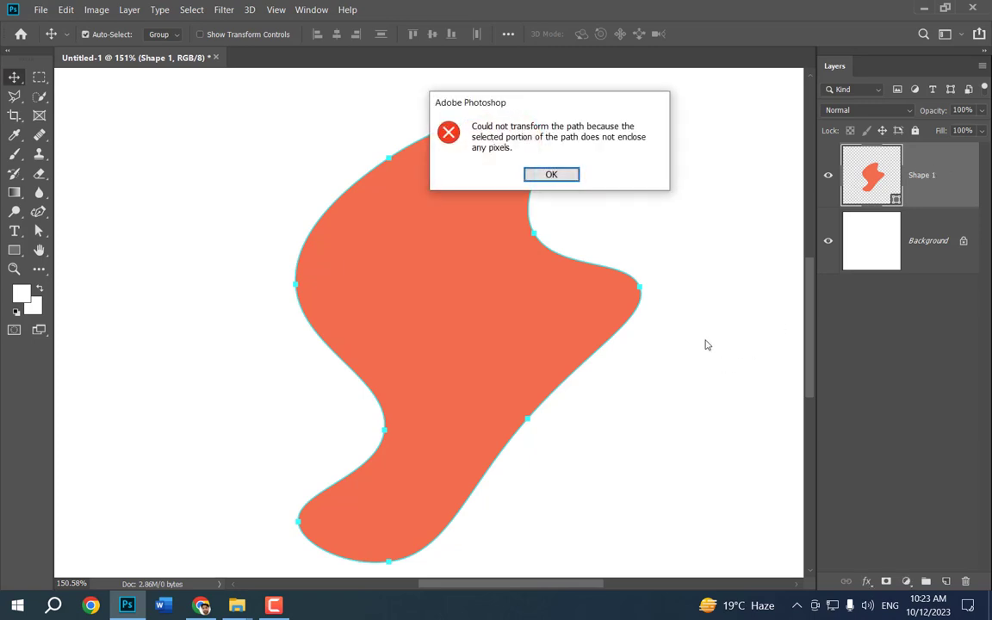
click(556, 177)
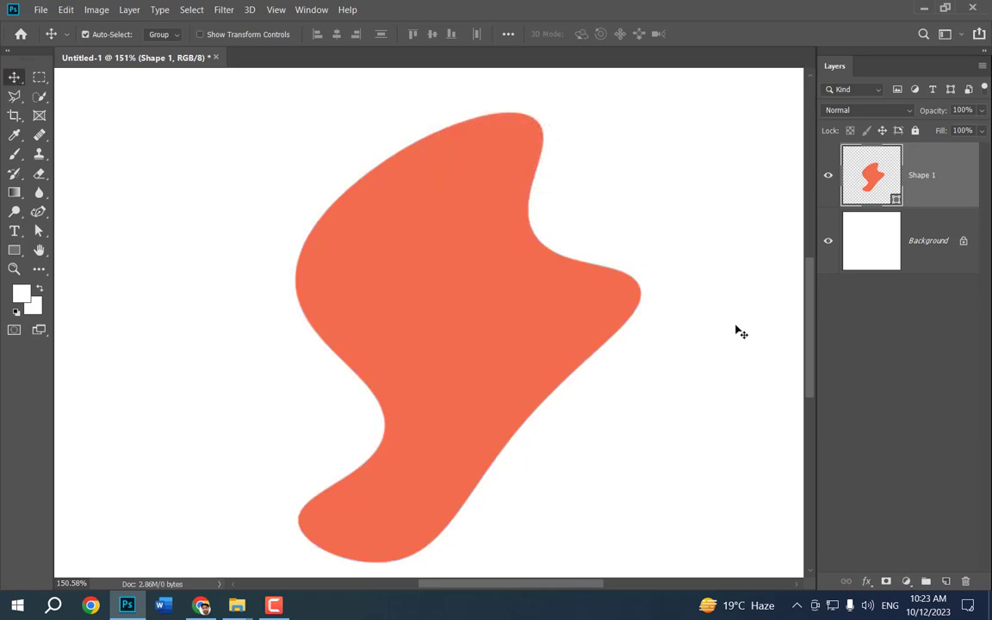
key(ctrl+t)
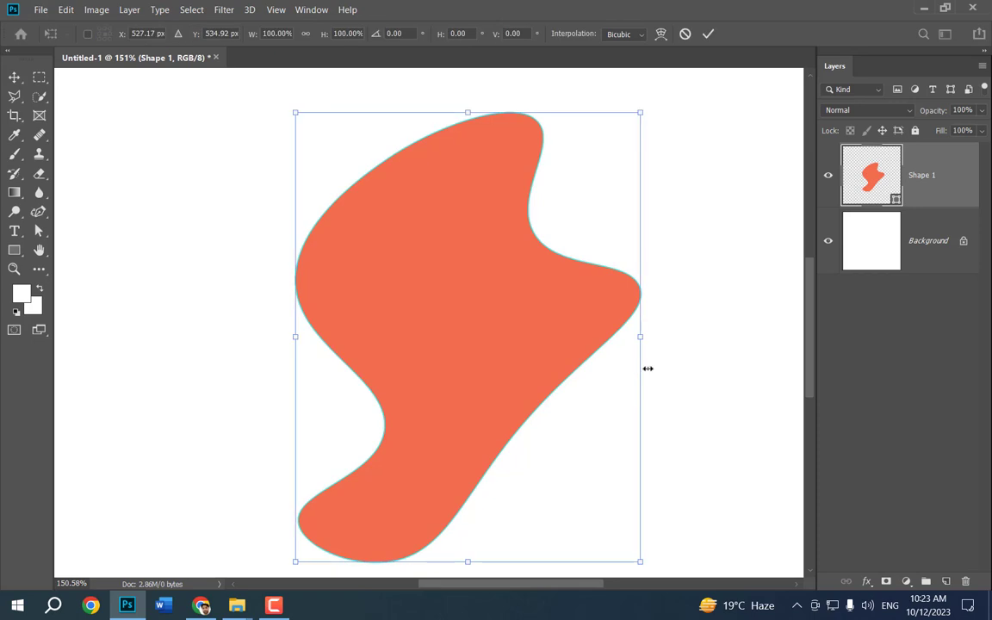
drag(687, 325, 519, 210)
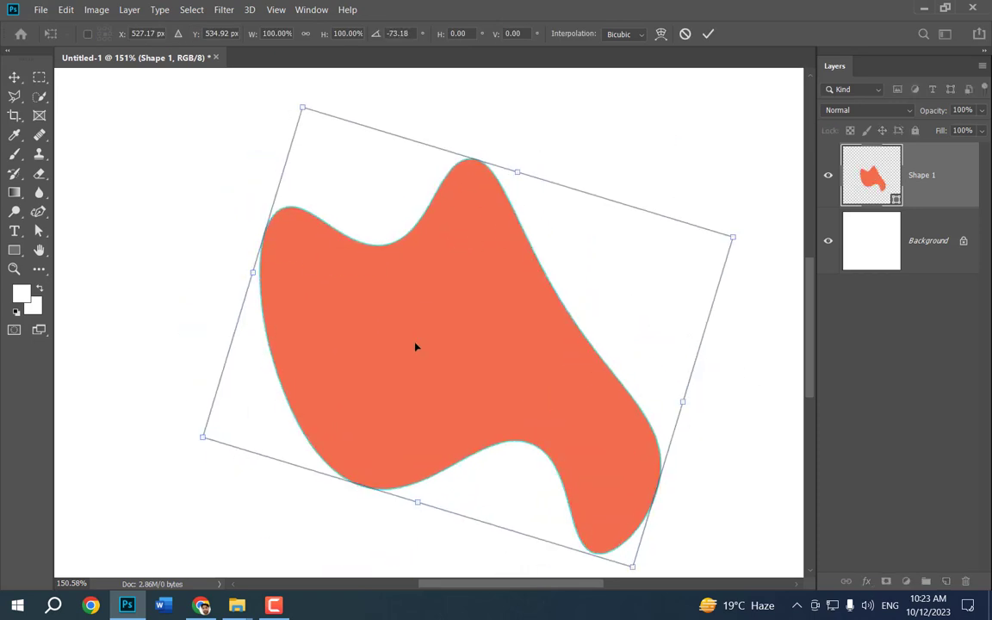
drag(418, 353, 637, 70)
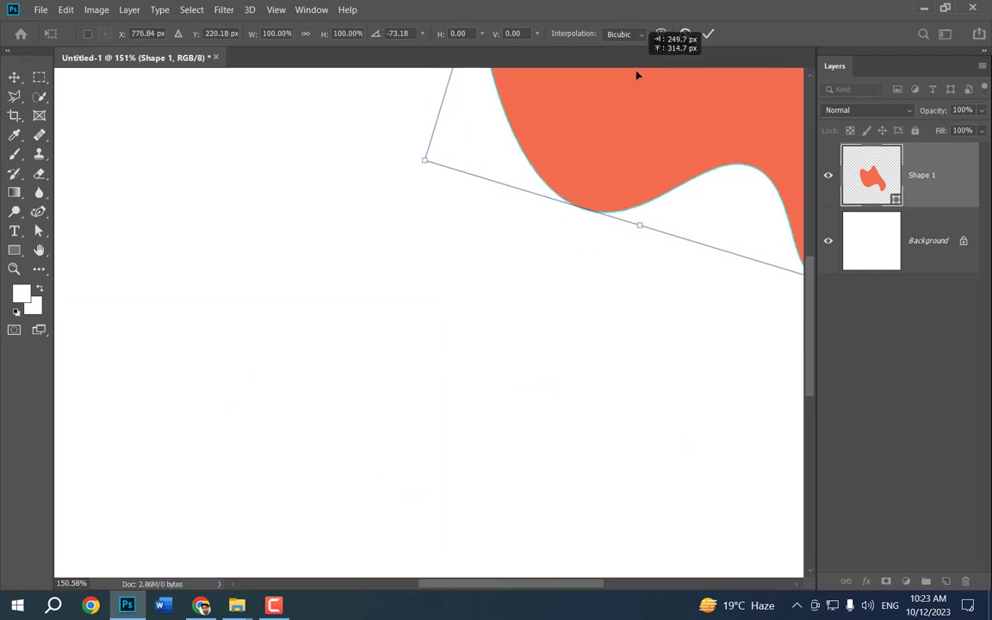
key(Return)
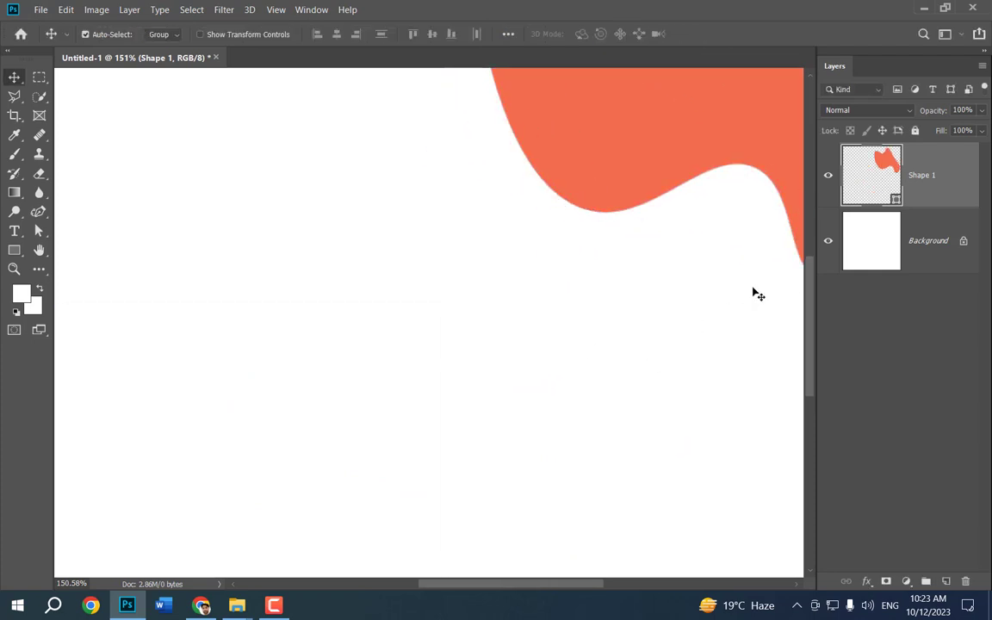
Step: Duplicate the orange-red shape layer and place the copy beneath the original
key(ctrl+j)
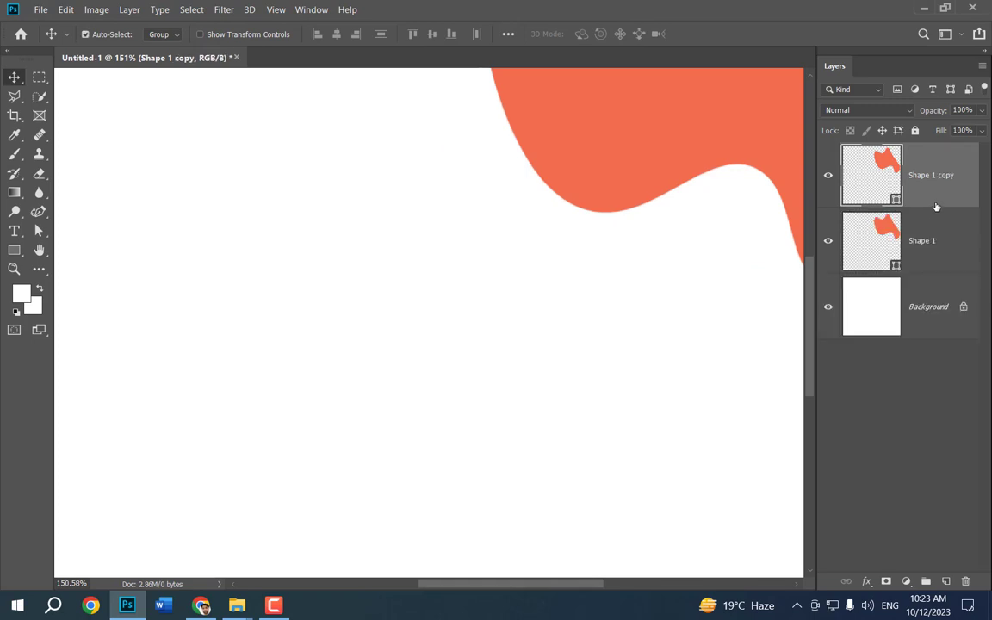
drag(936, 207, 926, 260)
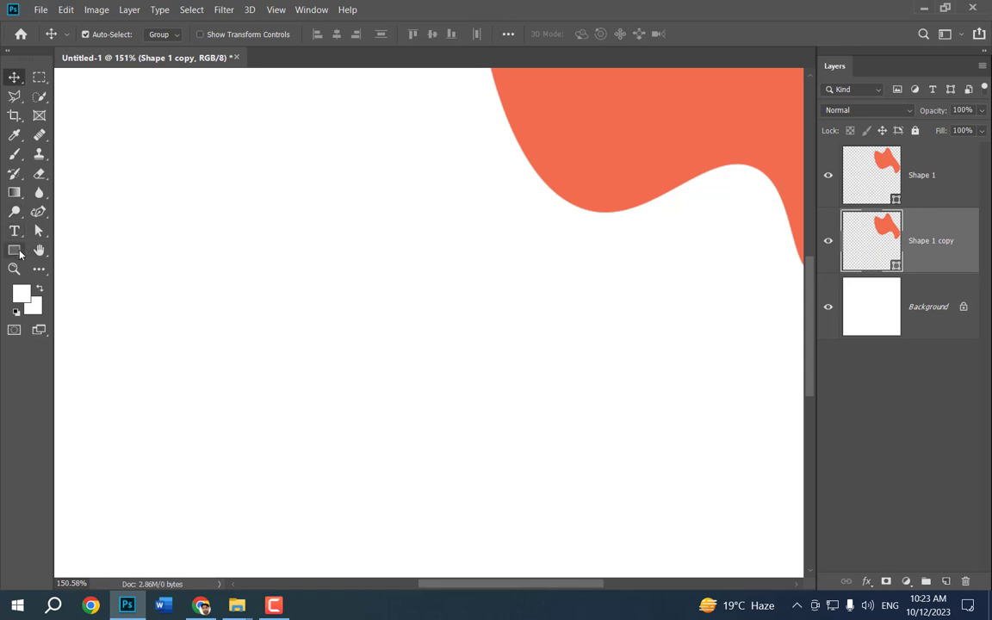
Step: Set the fill of the duplicated shape to light orange
click(14, 249)
click(165, 33)
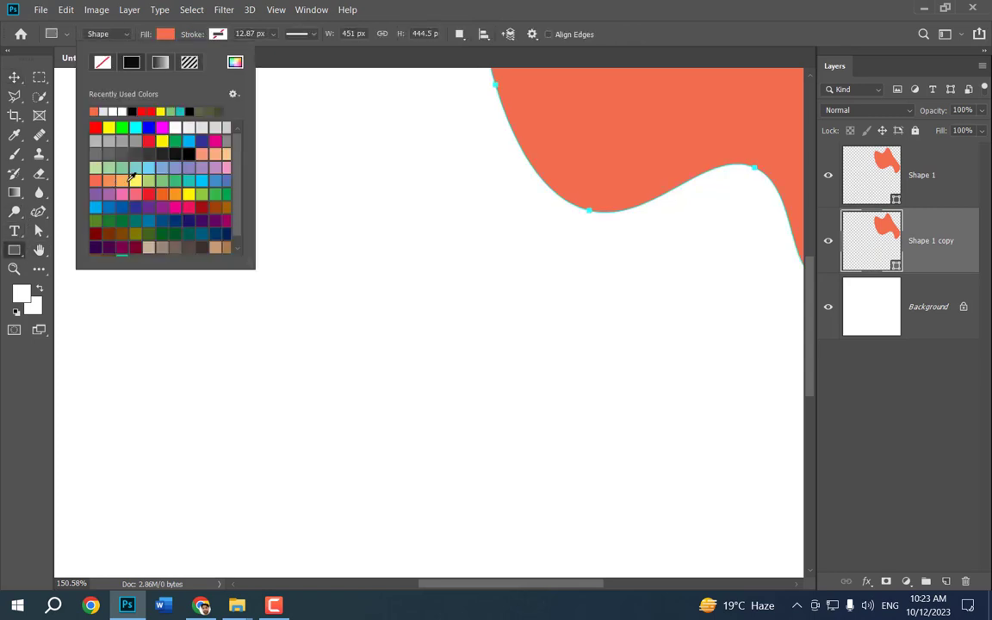
click(201, 154)
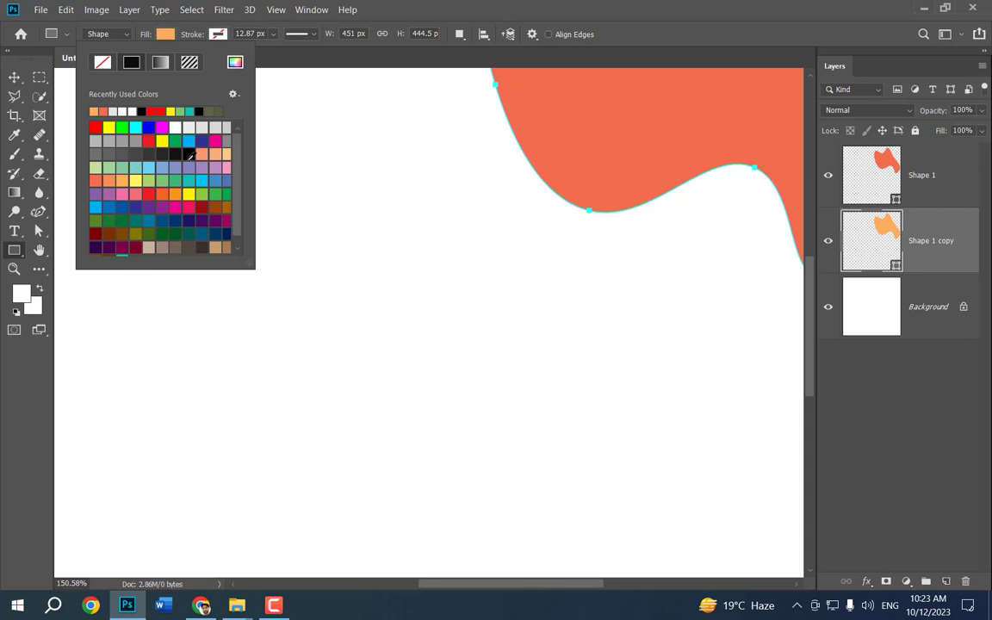
Step: Nudge the light-orange shape copy about 12 px down so its edge shows beneath the orange-red shape
click(13, 76)
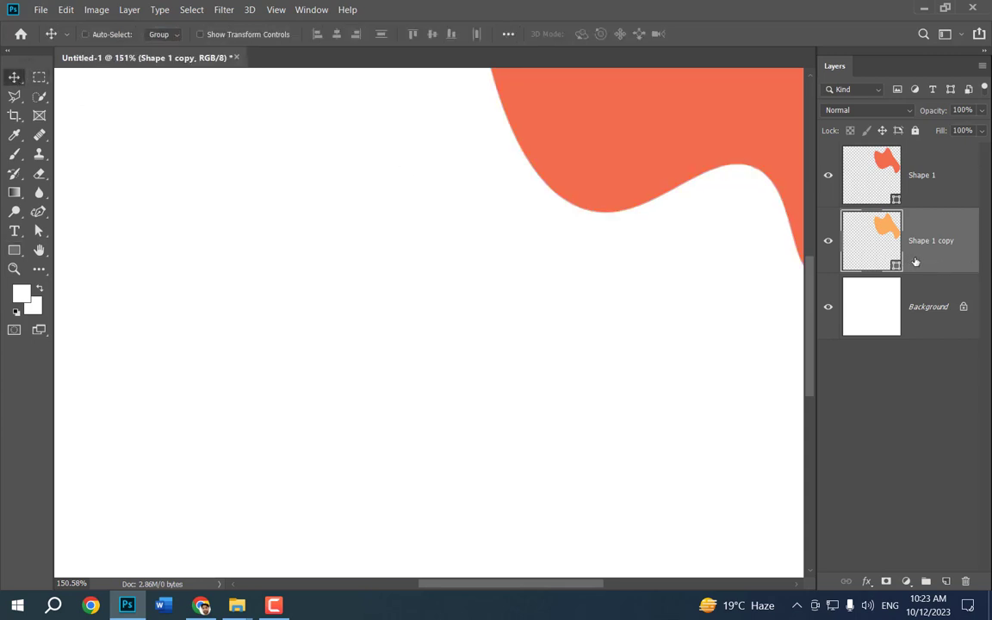
key(ctrl+t)
key(Down)
key(Down)
key(Down)
key(Down)
key(Down)
key(Down)
key(Down)
key(Down)
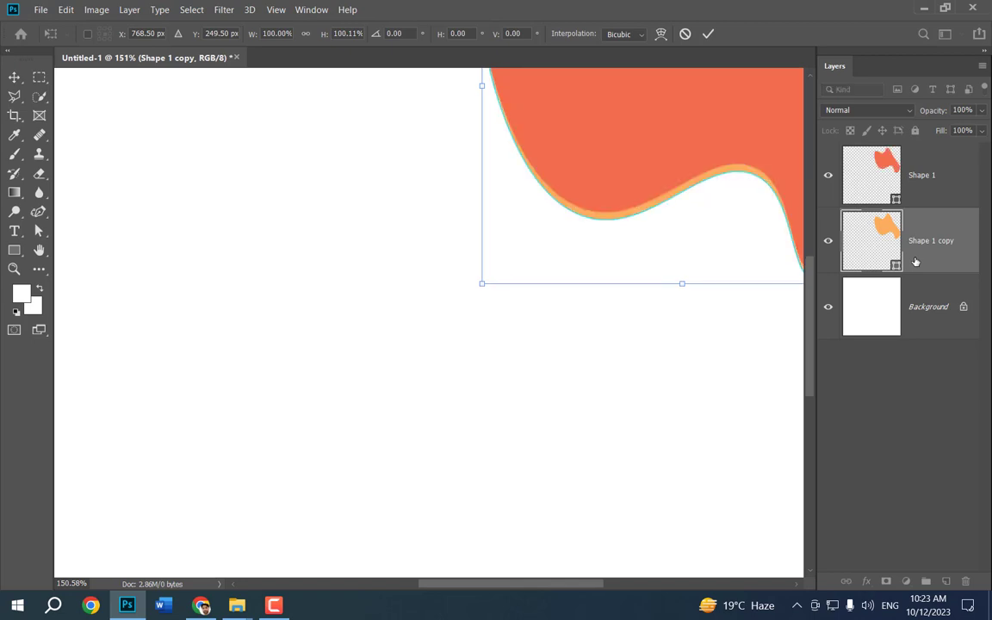
key(Down)
key(Down)
key(Down)
key(Down)
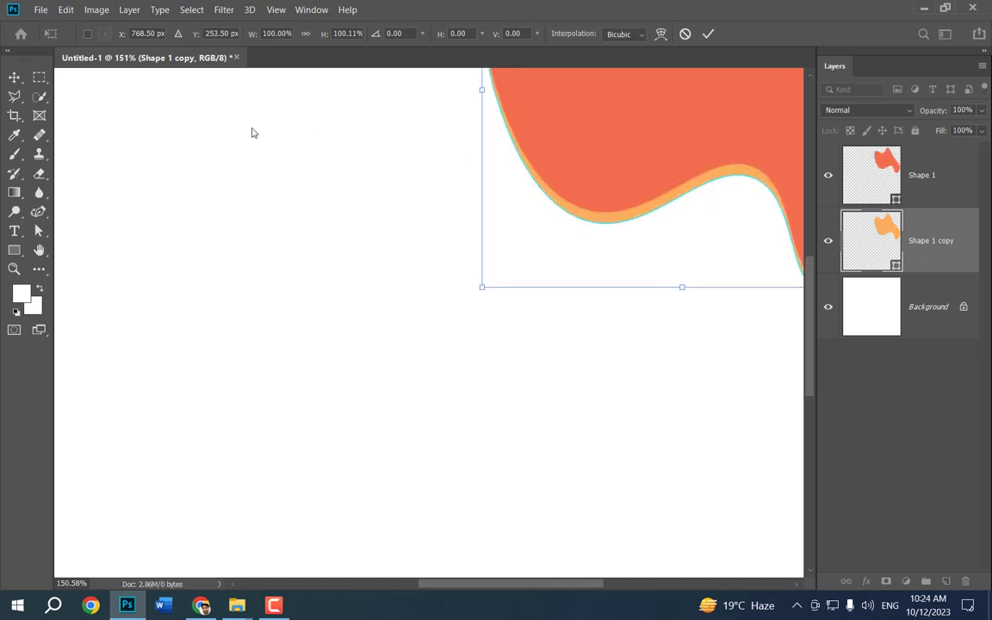
click(14, 76)
click(299, 381)
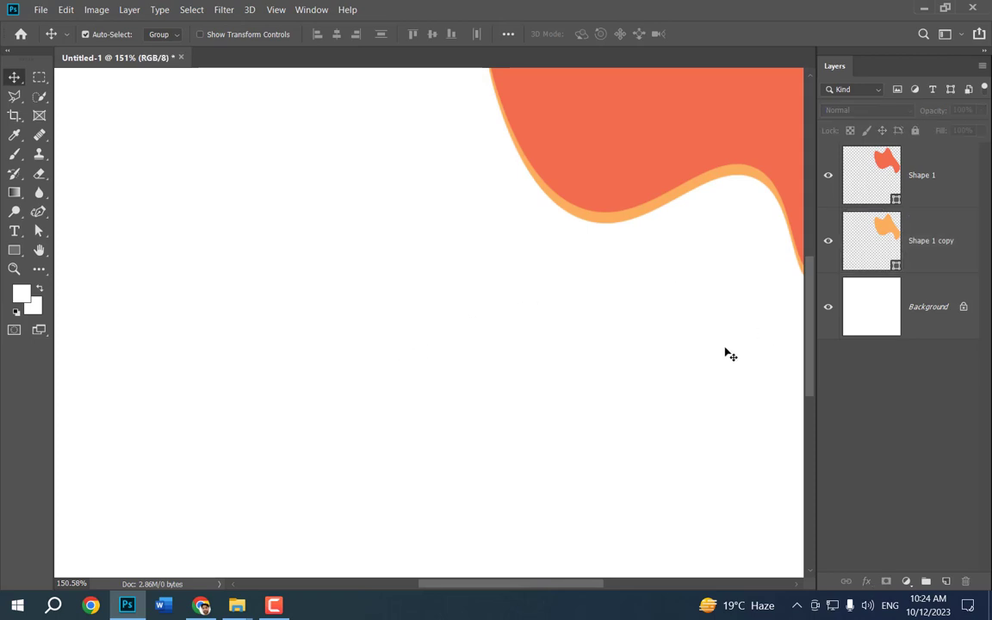
Step: Select both the orange-red and light-orange shape layers and delete them
drag(726, 349, 577, 153)
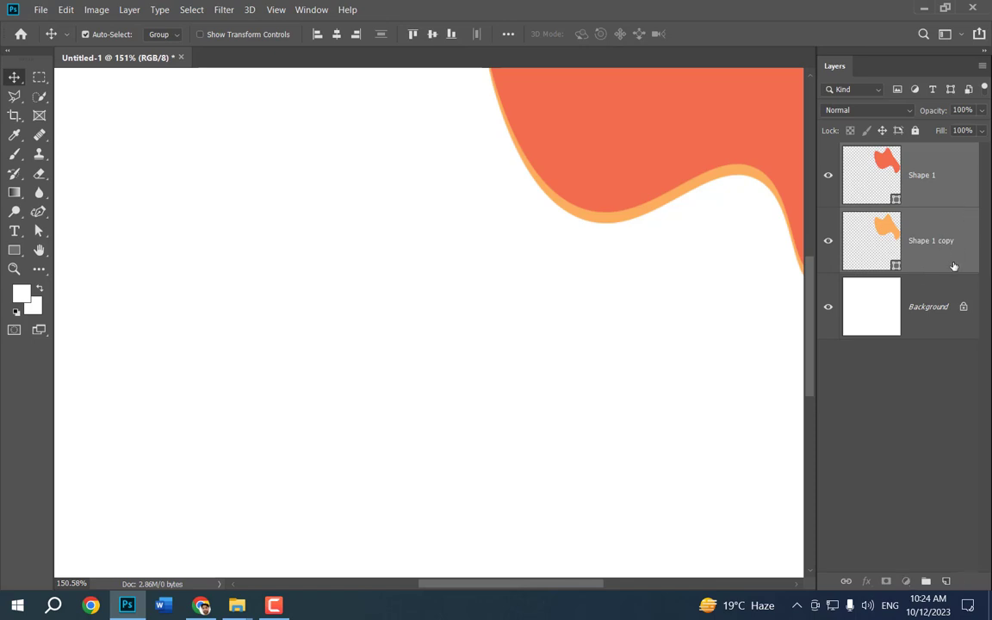
drag(954, 261, 966, 580)
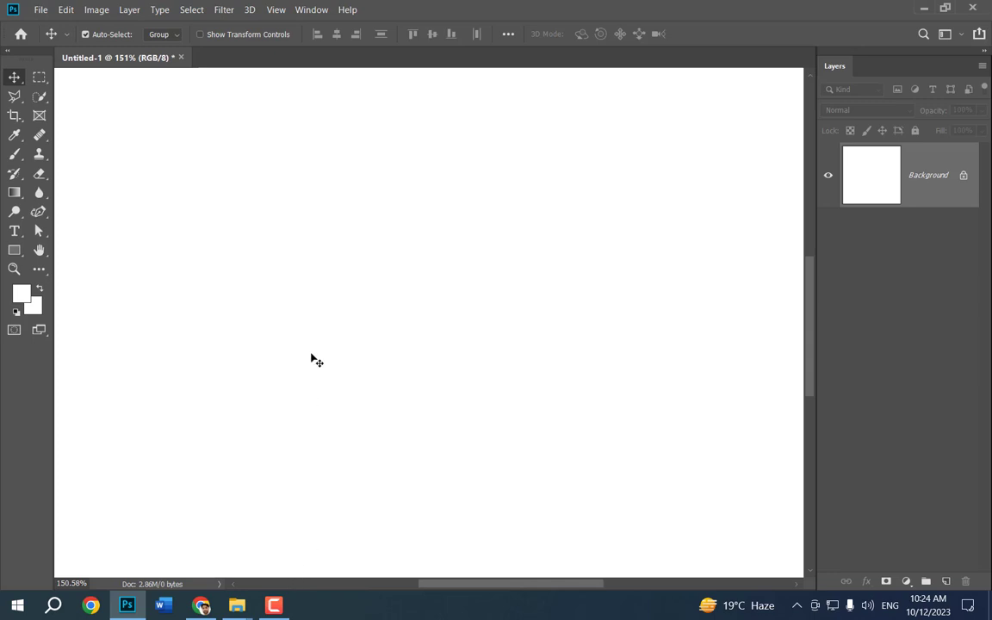
click(44, 215)
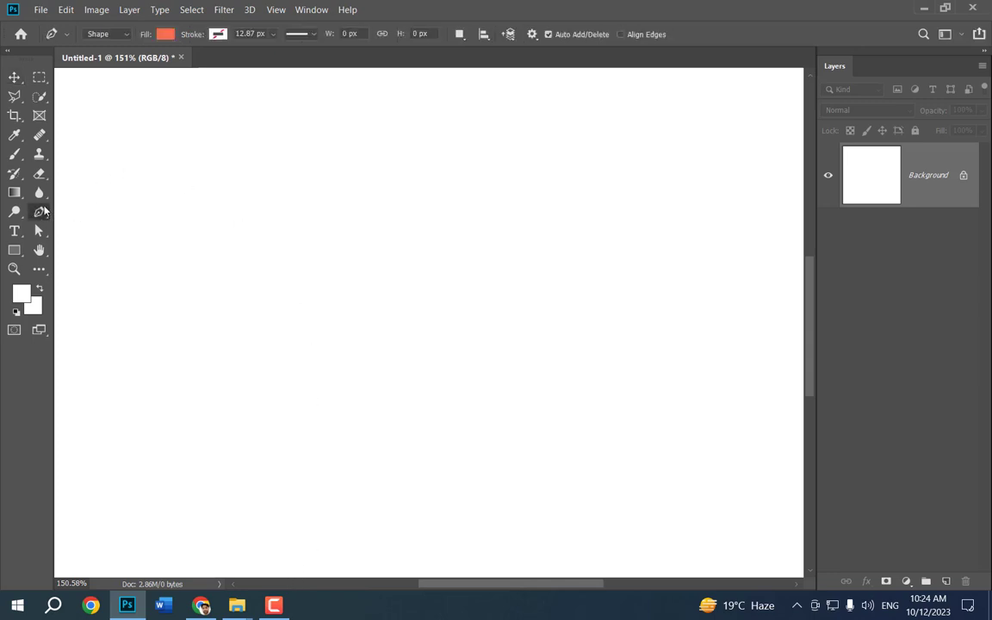
right_click(43, 213)
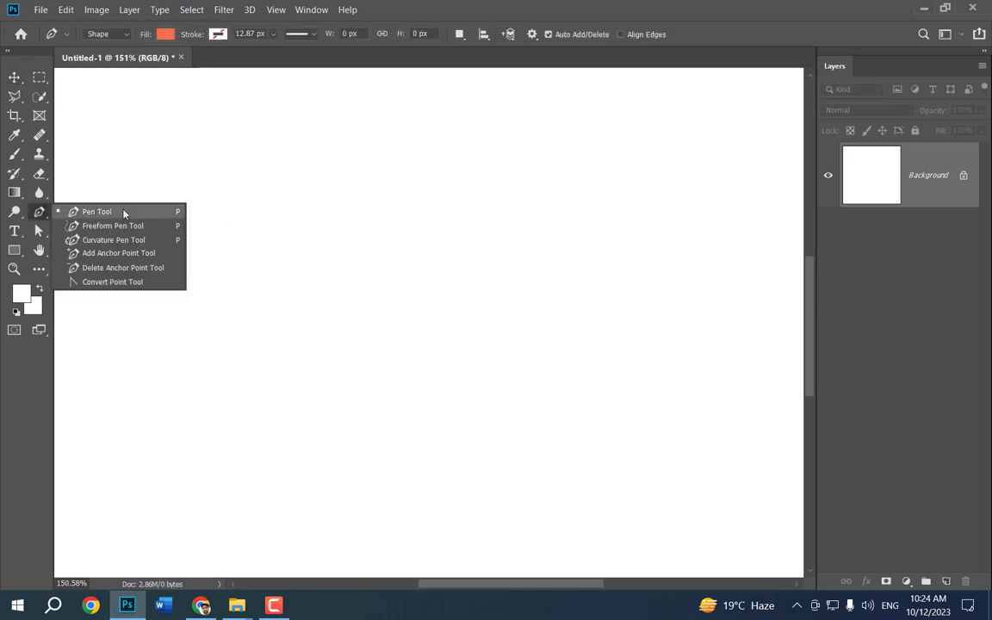
click(46, 233)
right_click(46, 236)
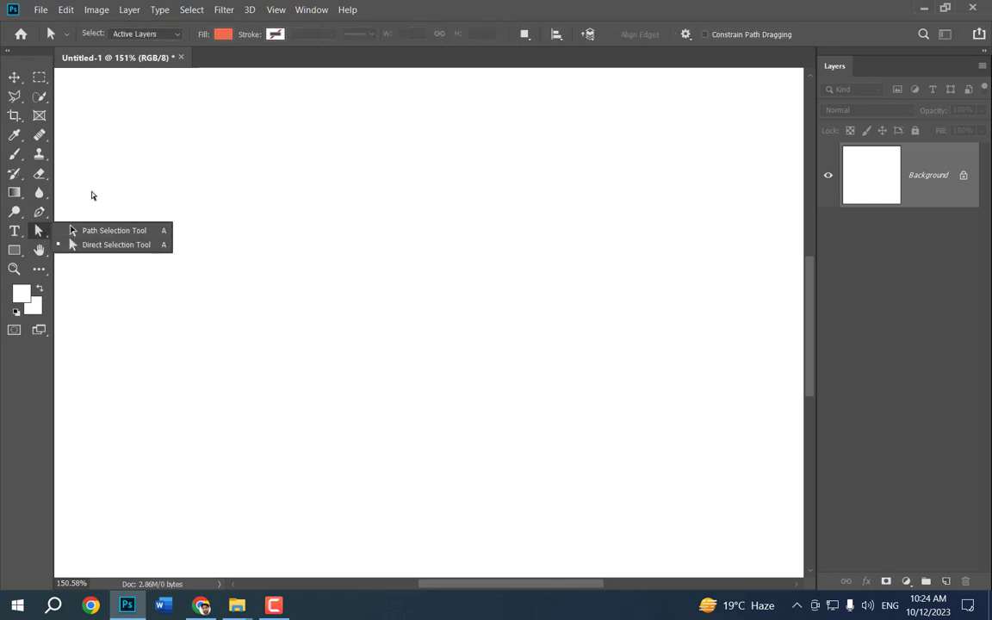
click(43, 211)
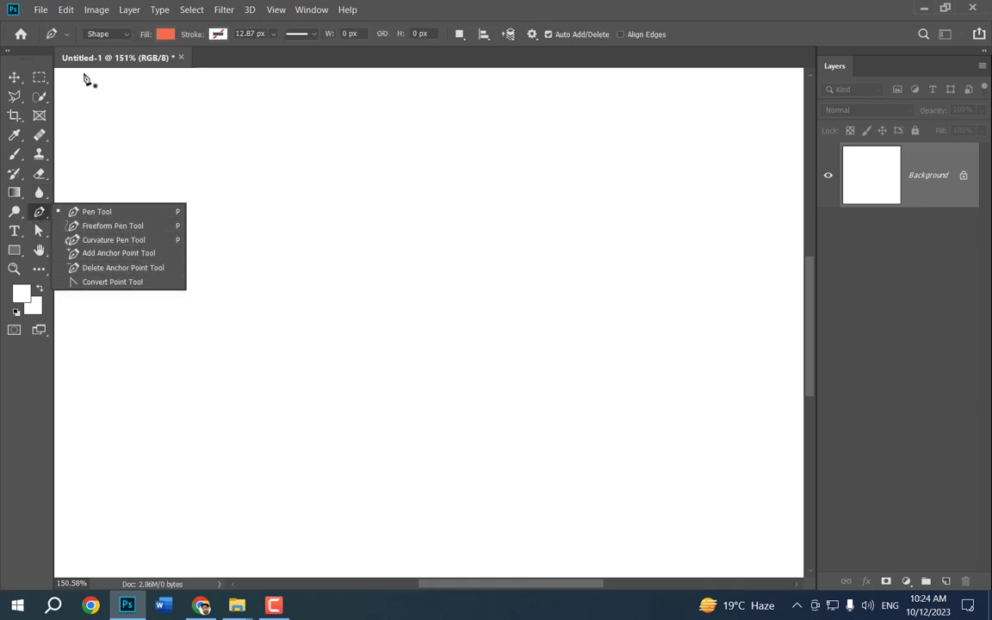
Step: Draw a closed, wavy blob outline near the canvas's centre with the Freeform Pen tool in Path mode
click(108, 35)
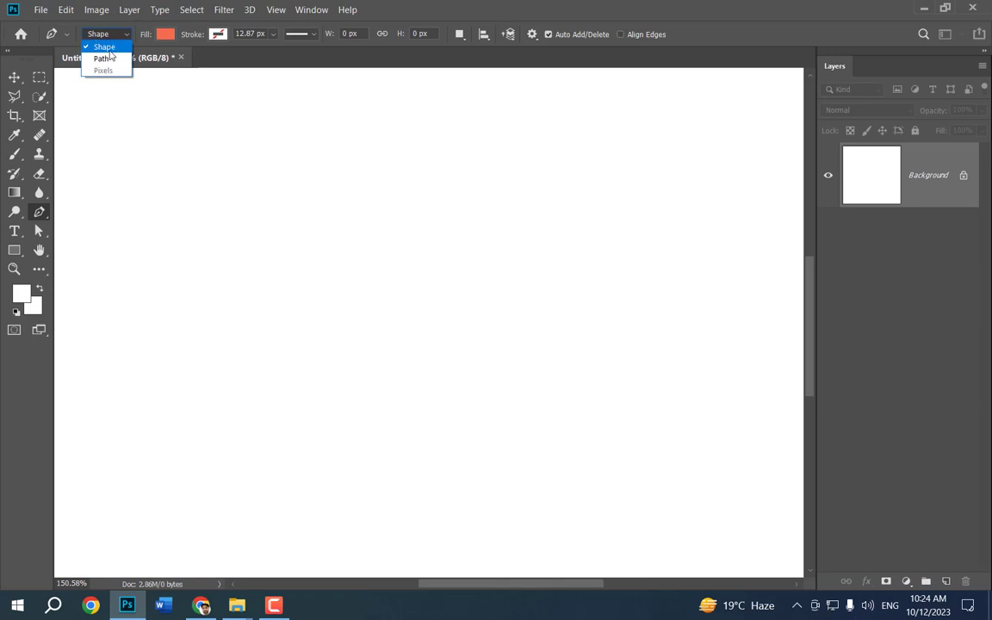
click(95, 58)
right_click(40, 209)
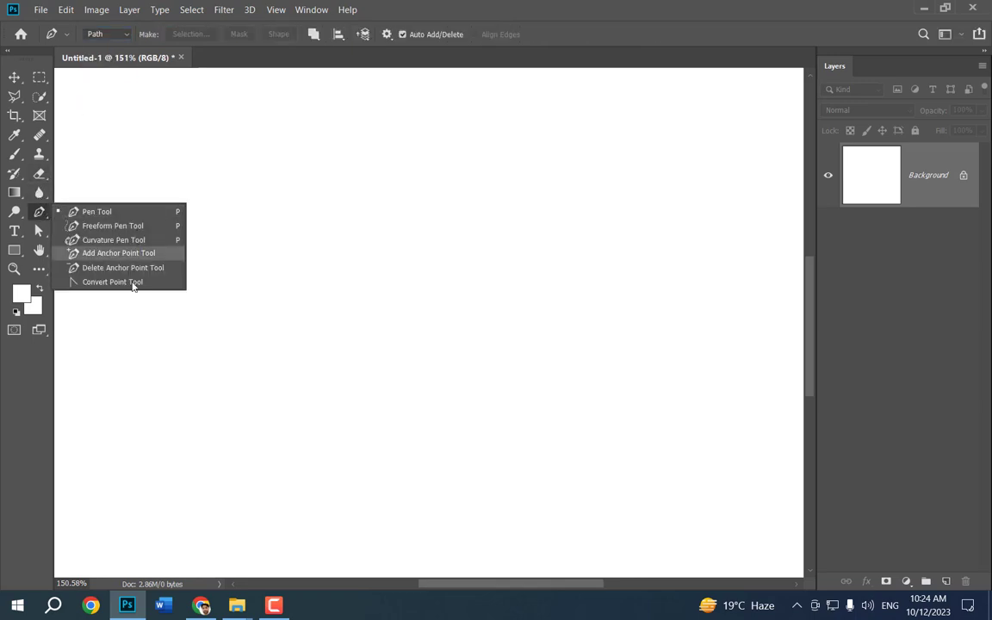
click(96, 226)
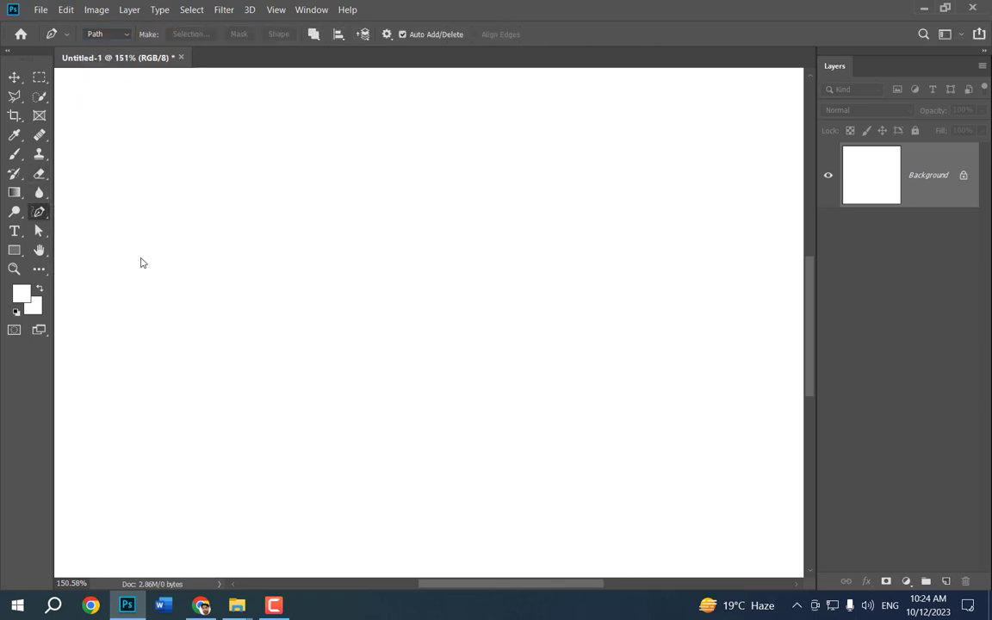
mouse_move(387, 200)
mouse_down()
mouse_move(349, 219)
mouse_move(307, 324)
mouse_move(367, 389)
mouse_move(523, 395)
mouse_move(579, 257)
mouse_move(504, 164)
mouse_move(439, 203)
mouse_move(387, 204)
mouse_up()
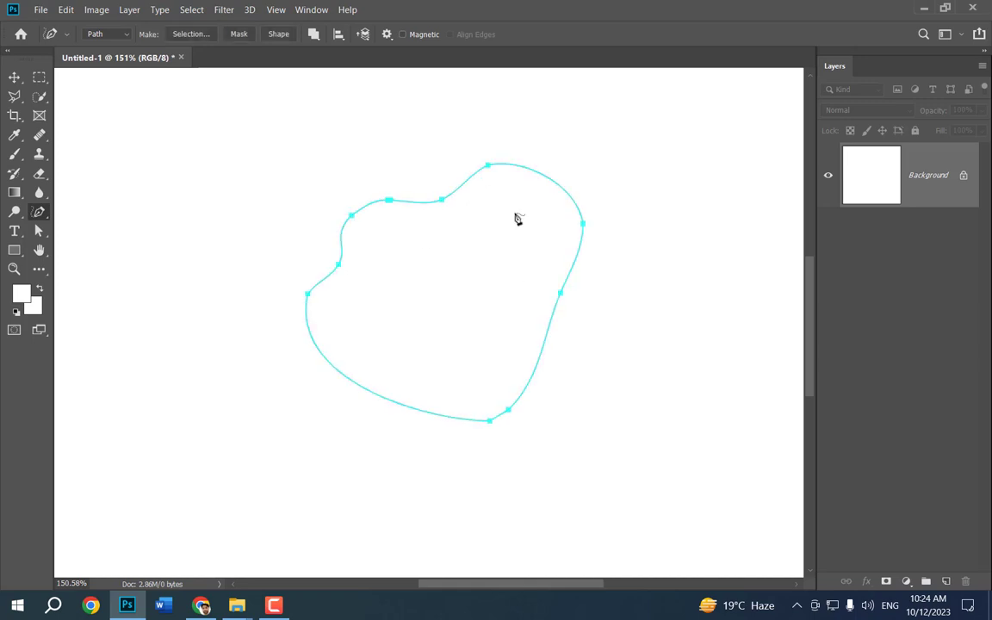
Step: Move the whole freeform path down and slightly left with the Path Selection tool
right_click(41, 233)
click(102, 231)
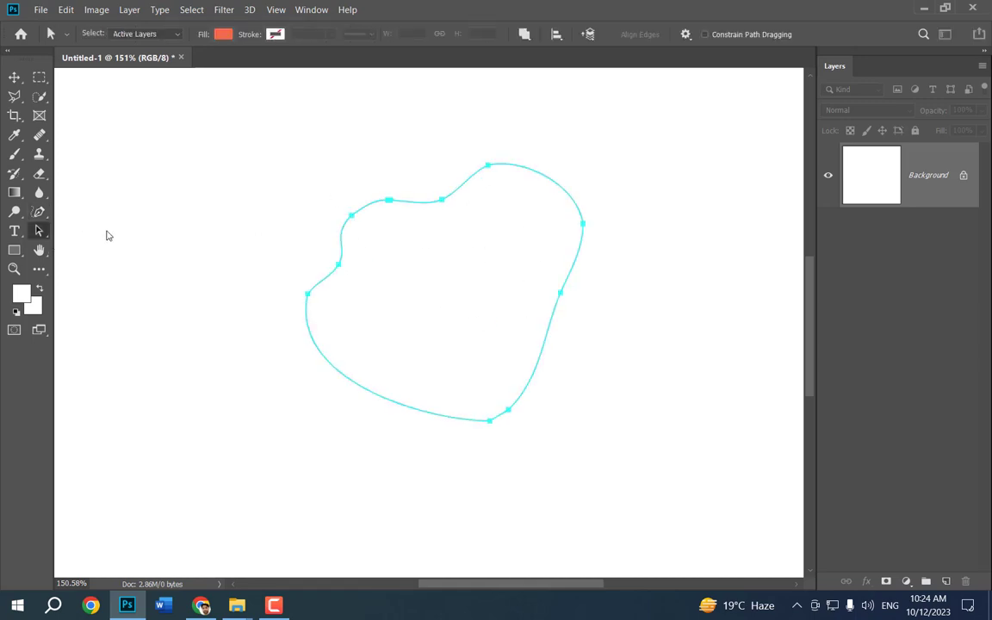
right_click(45, 232)
click(80, 231)
drag(422, 205, 198, 295)
right_click(39, 230)
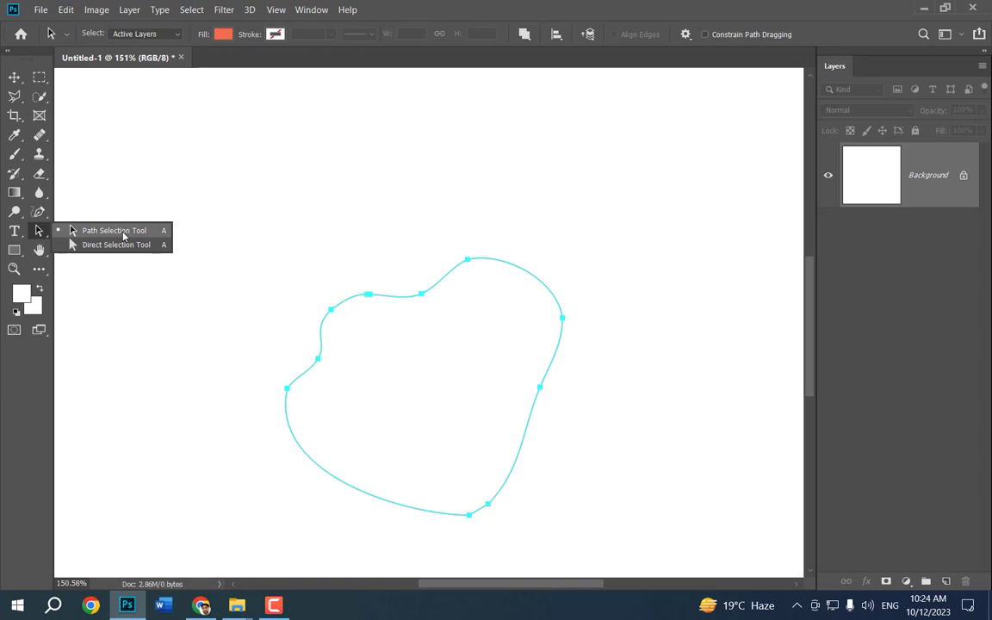
click(267, 219)
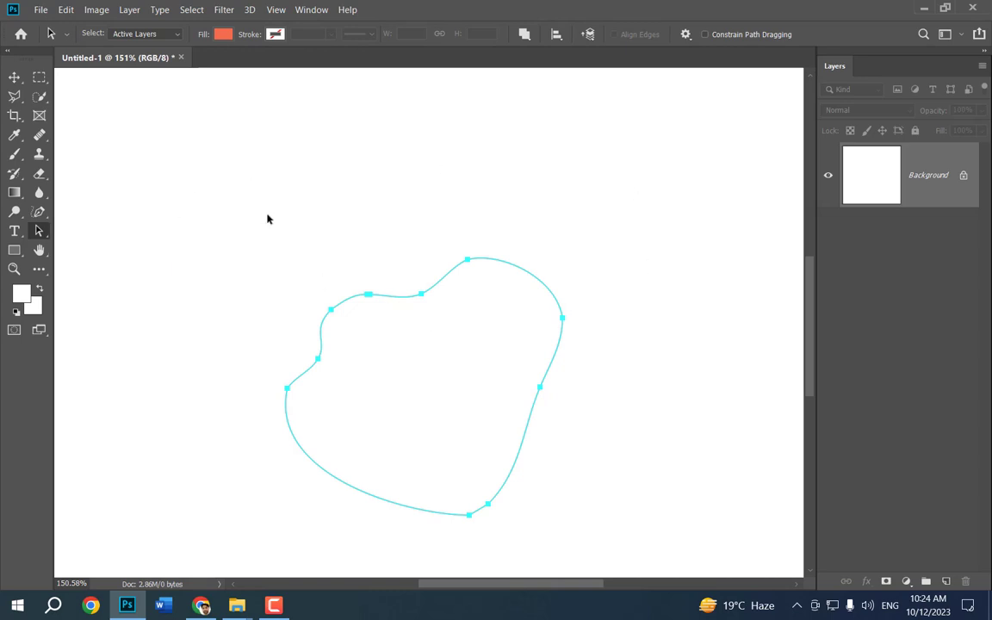
Step: Convert the freeform path to a selection and fill it with the red foreground colour #f30a0a
key(ctrl+Return)
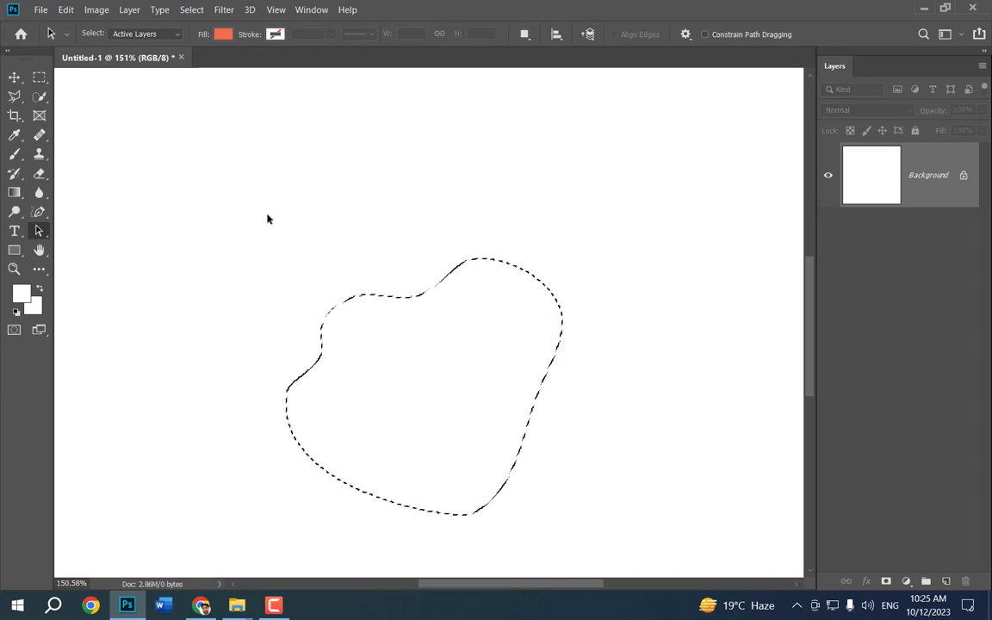
click(39, 290)
click(22, 294)
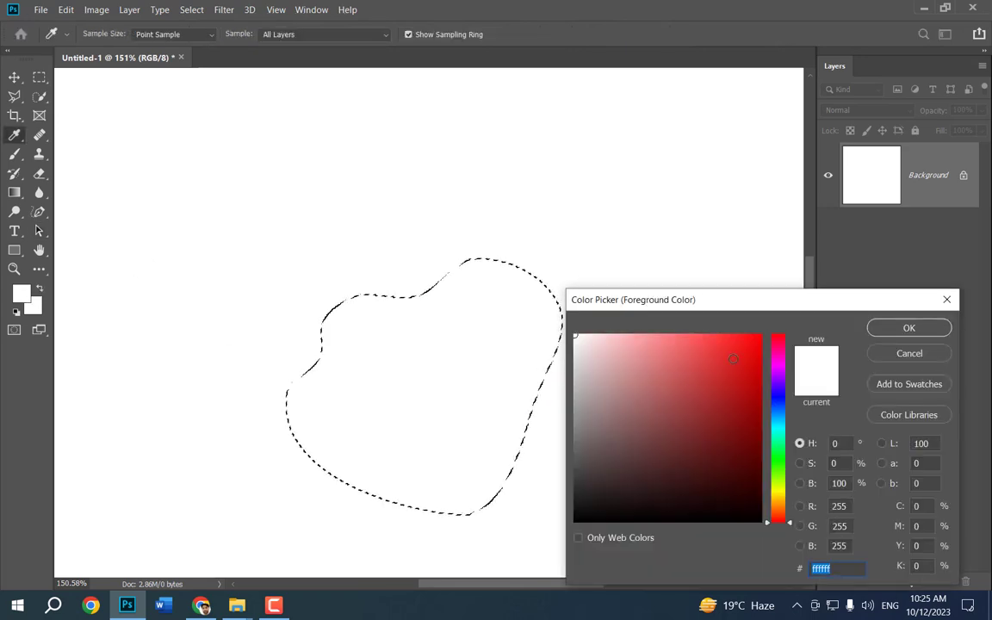
text(f30a0a)
click(908, 328)
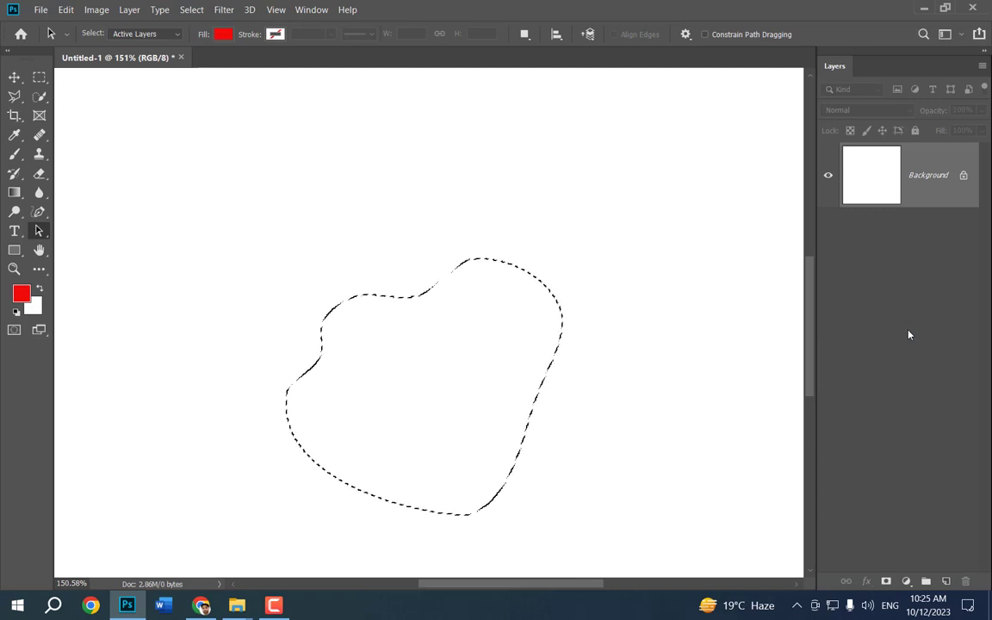
key(alt+BackSpace)
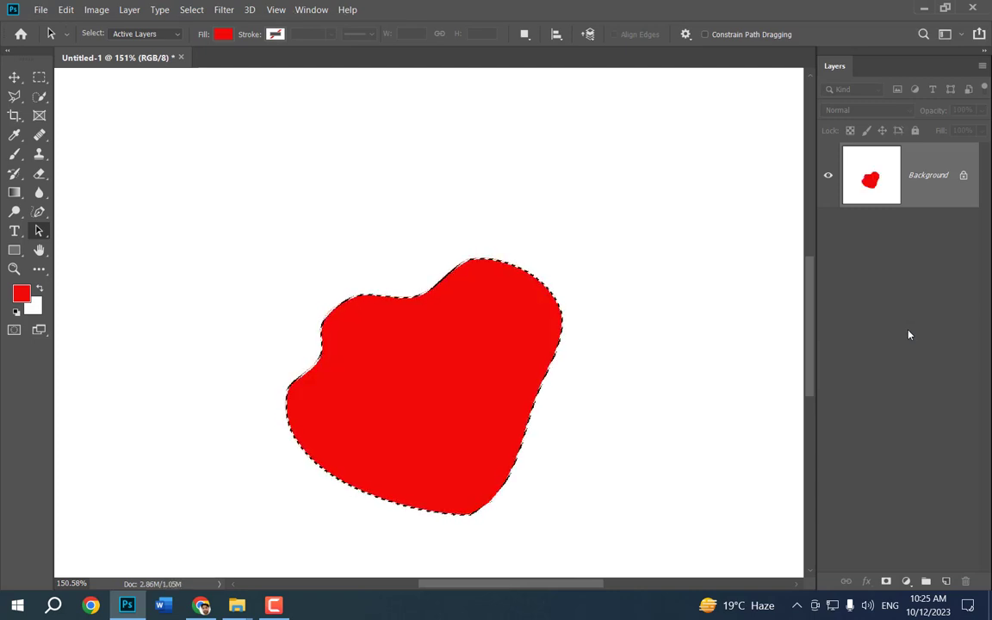
Step: Remove the red fill from the blob-shaped selection and deselect it
key(ctrl+d)
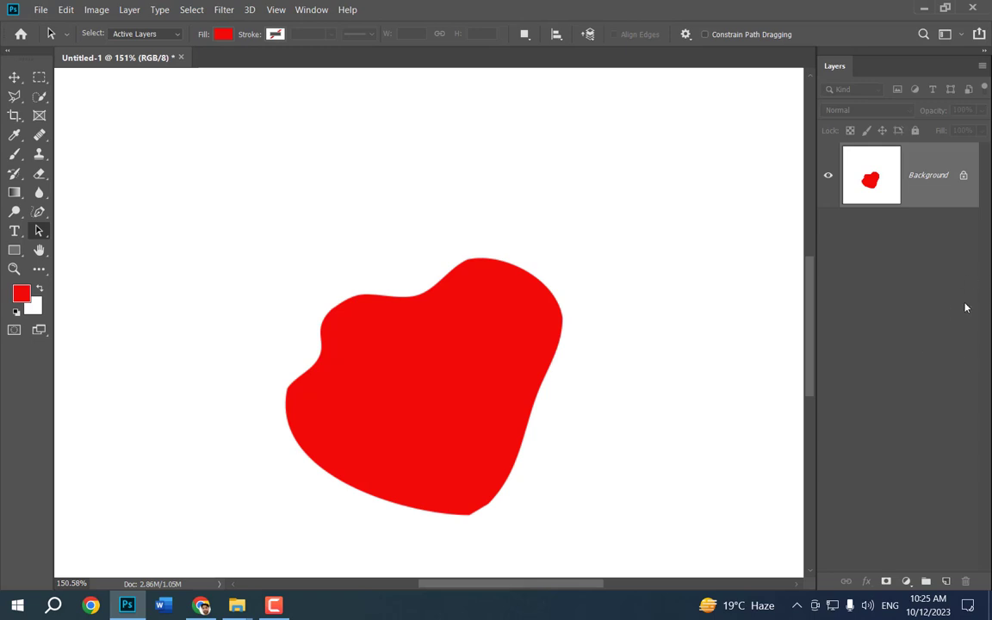
key(ctrl+z)
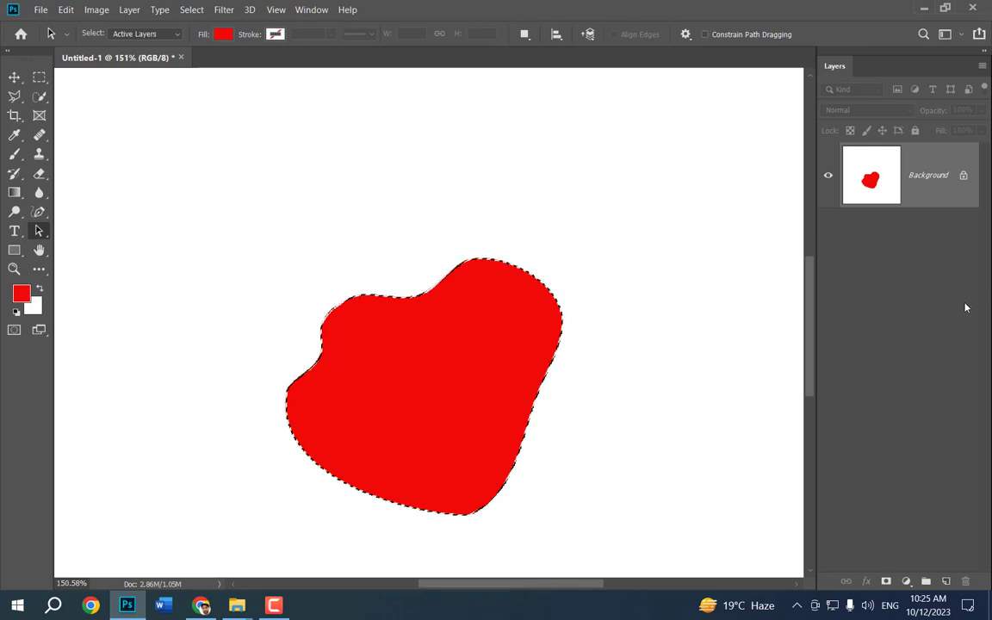
key(BackSpace)
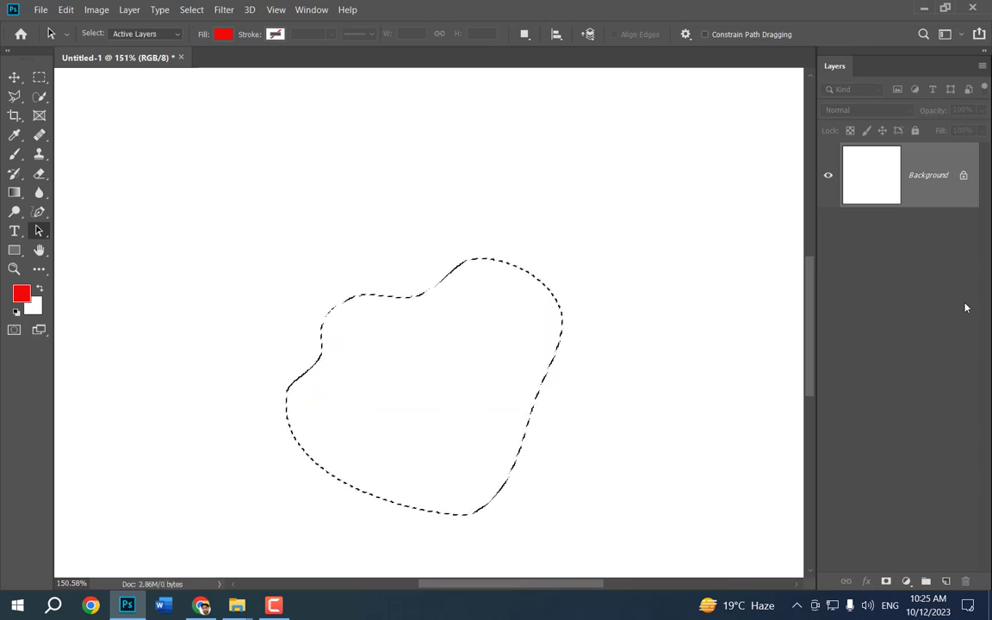
key(ctrl+d)
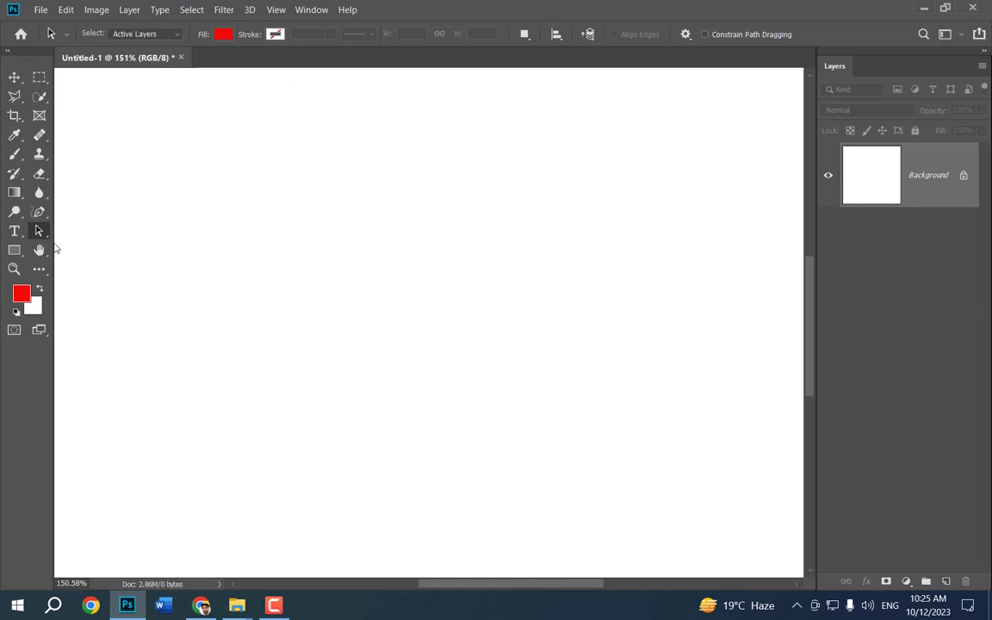
Step: Place the portrait image 008 from the desktop into the Photoshop document and rasterize its layer
click(923, 8)
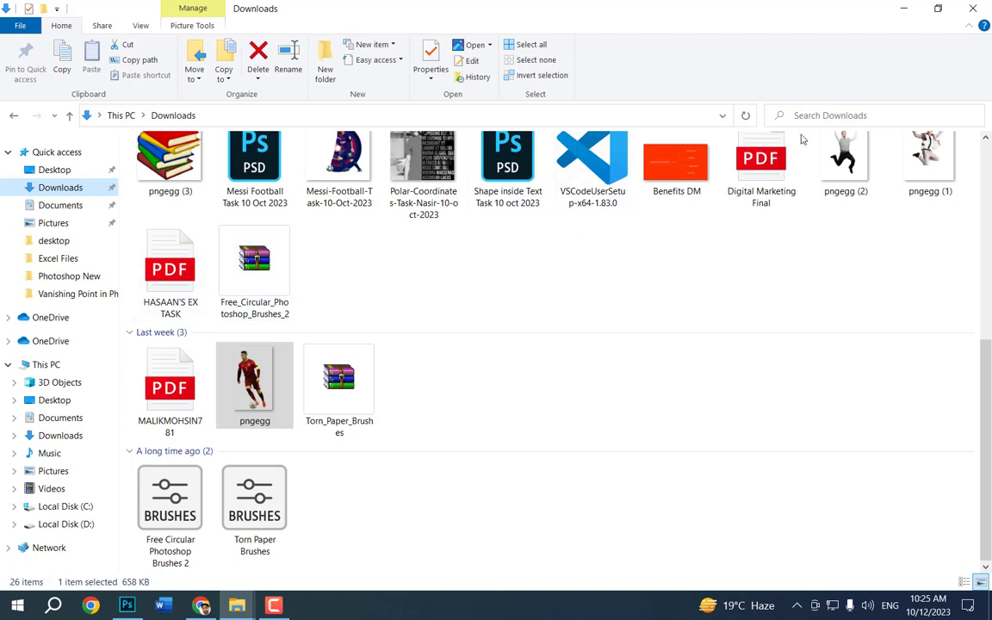
click(903, 9)
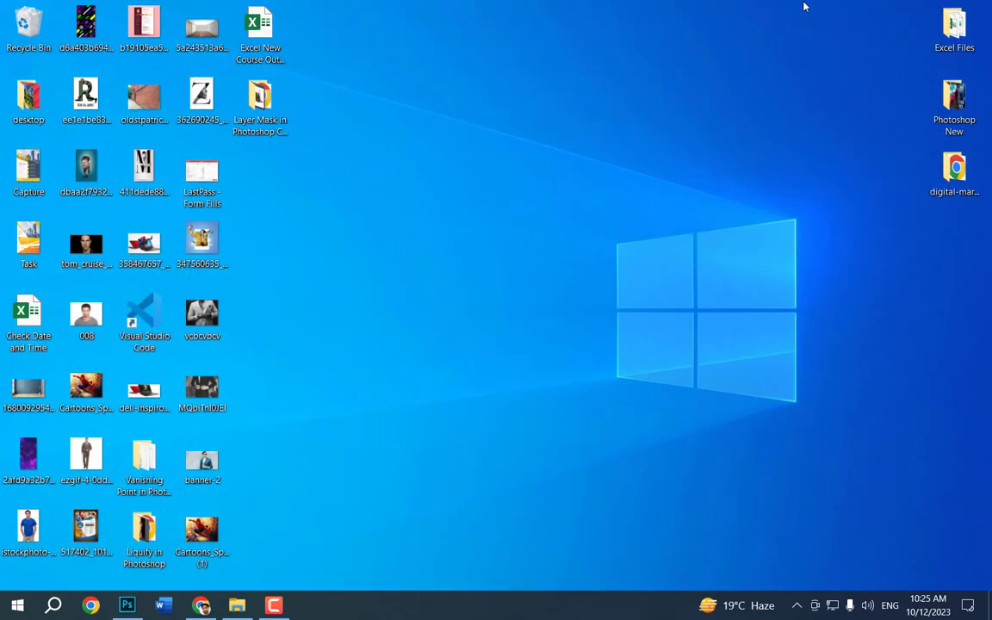
click(86, 174)
drag(90, 175, 469, 465)
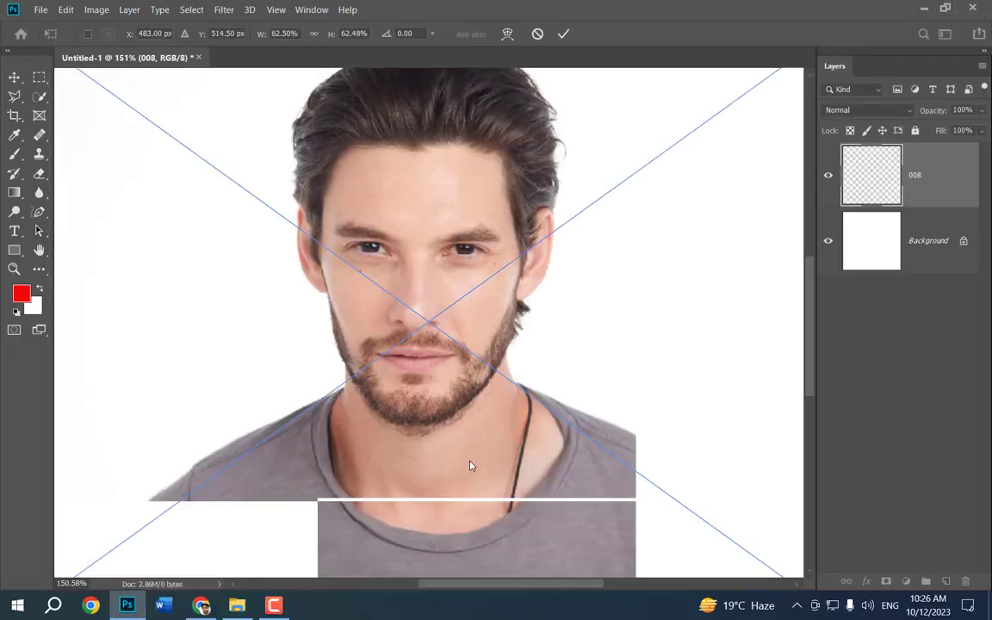
drag(452, 291, 449, 337)
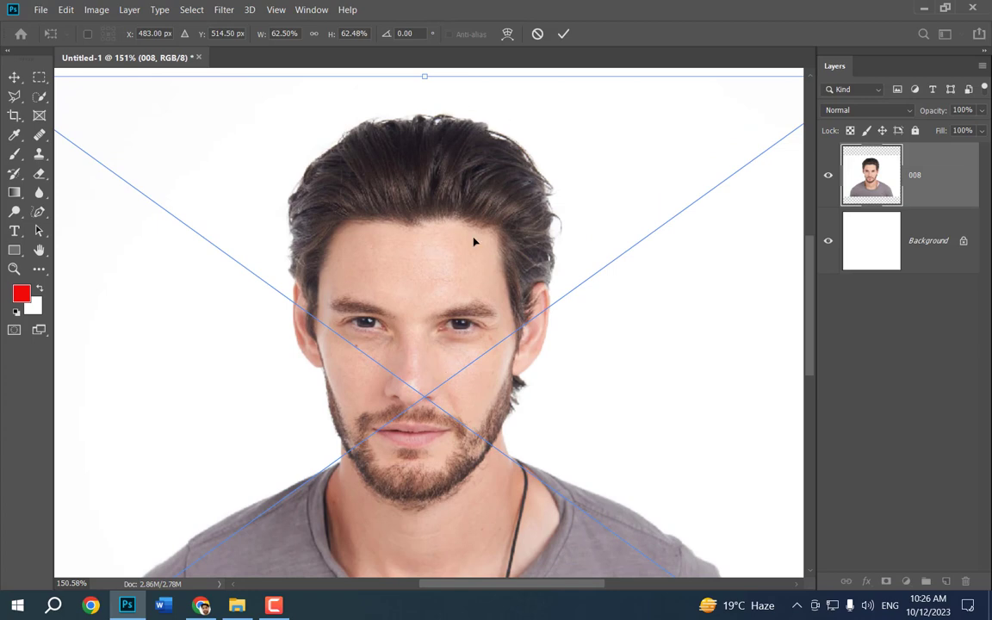
key(a)
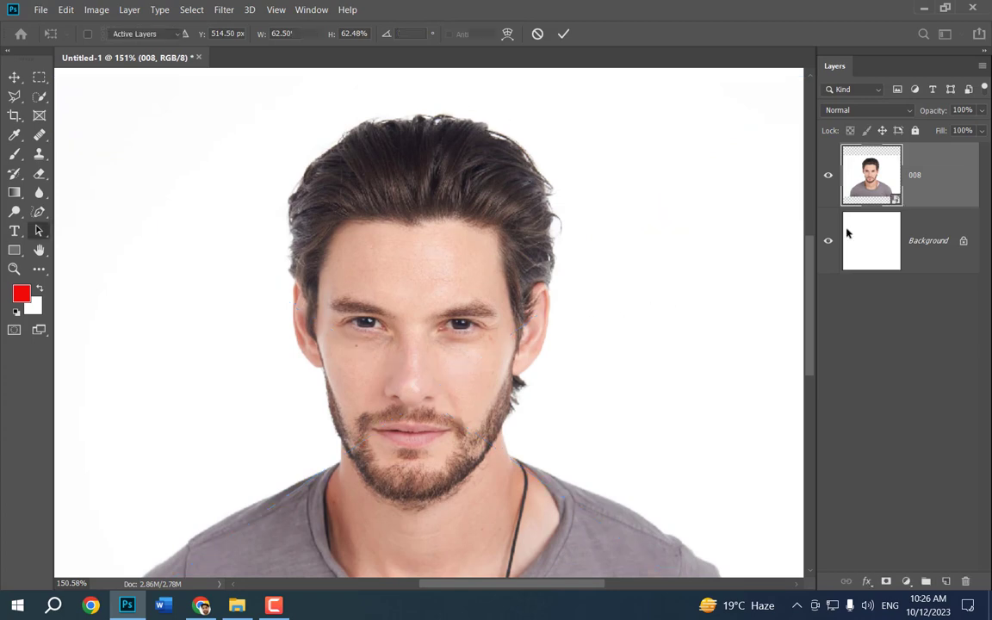
right_click(932, 193)
click(785, 248)
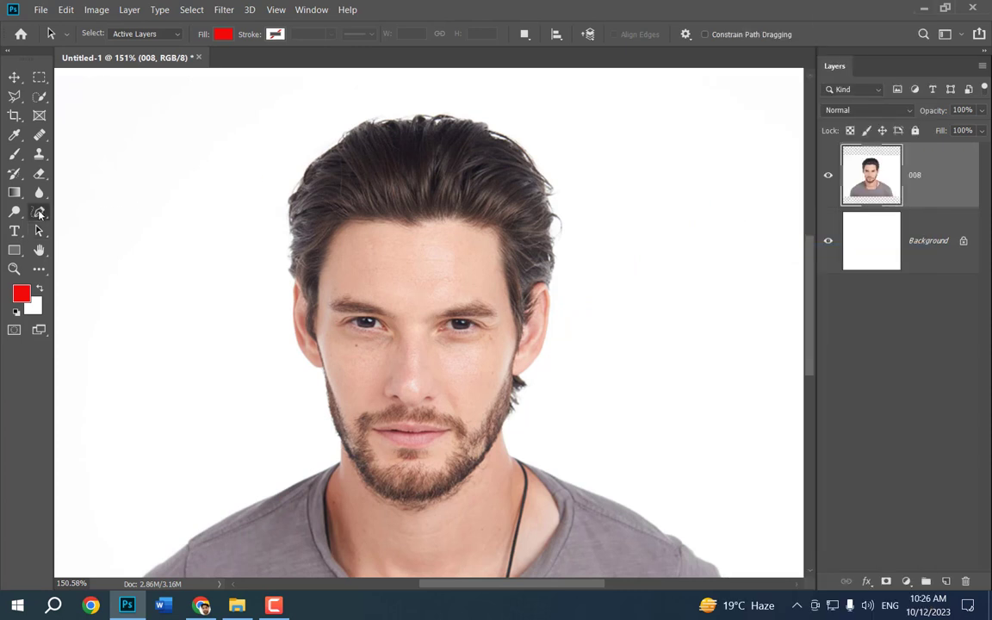
Step: Trace the man's head with the Pen tool in Path mode, from the jaw up around the image-left ear to the hairline's upper corner
drag(39, 211, 93, 211)
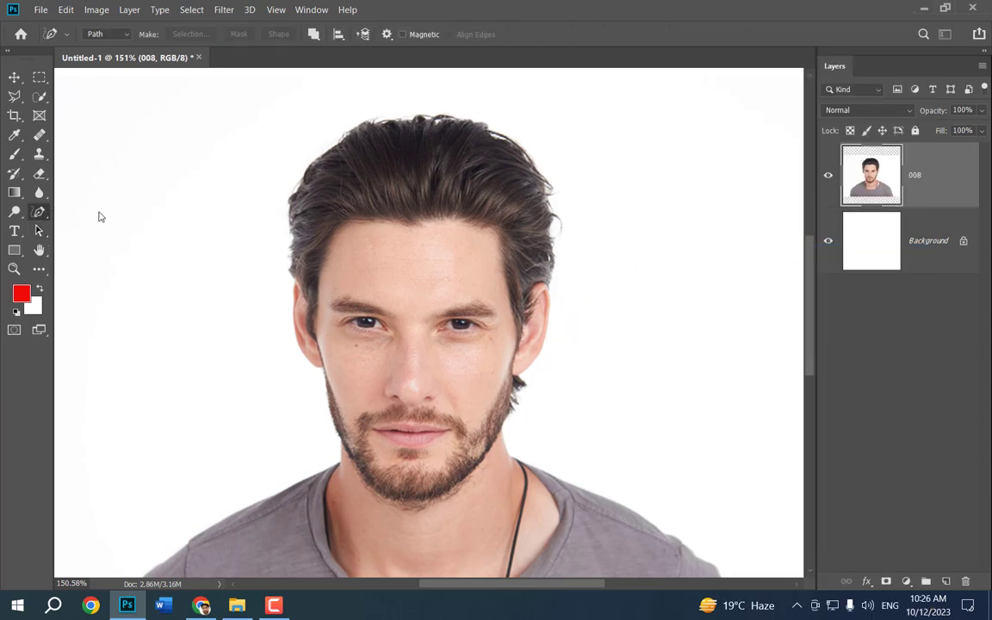
click(104, 39)
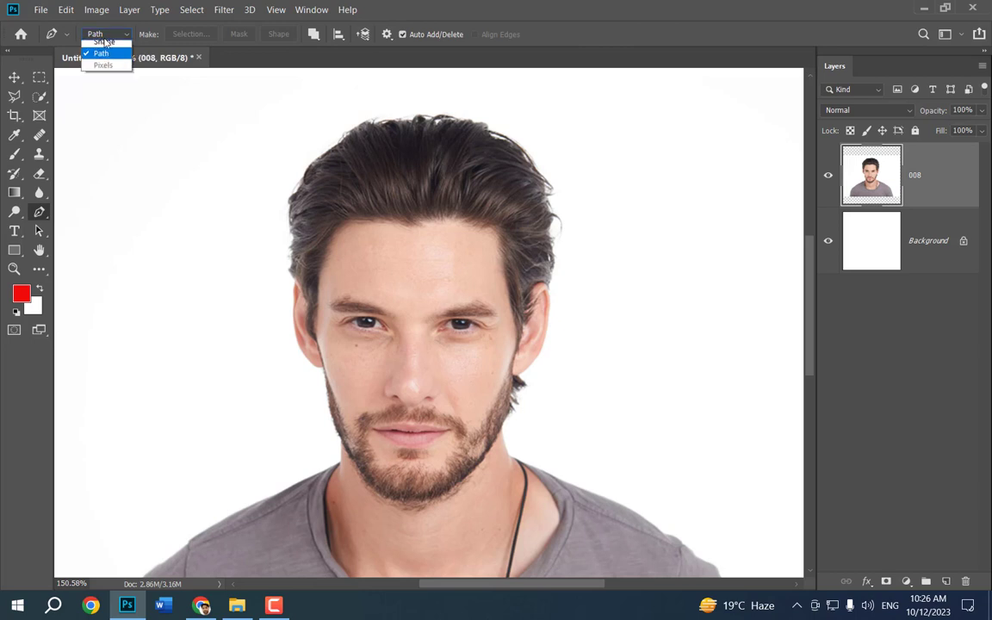
click(101, 59)
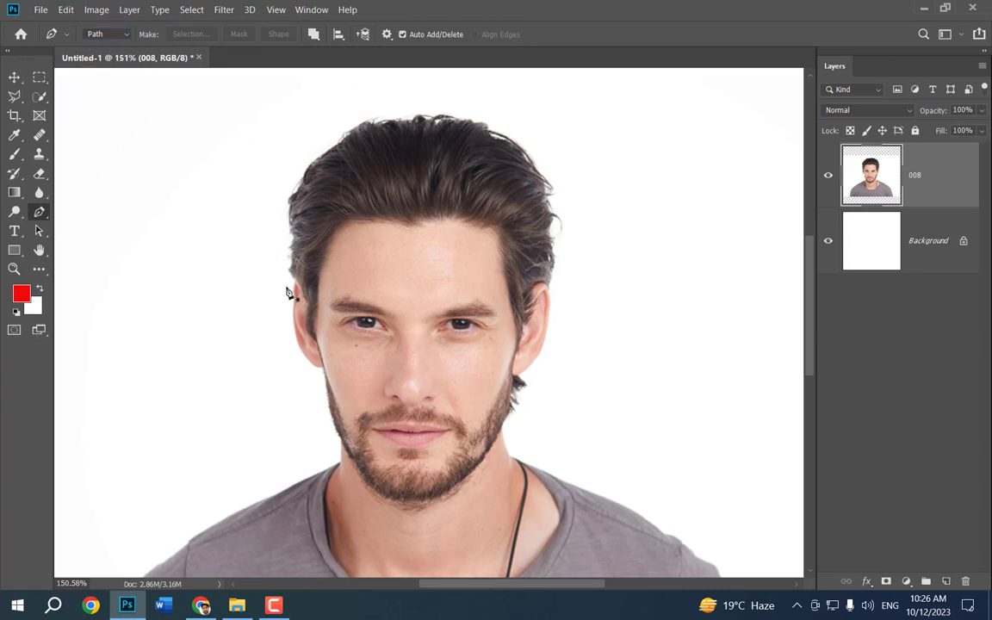
click(341, 442)
click(328, 408)
click(319, 366)
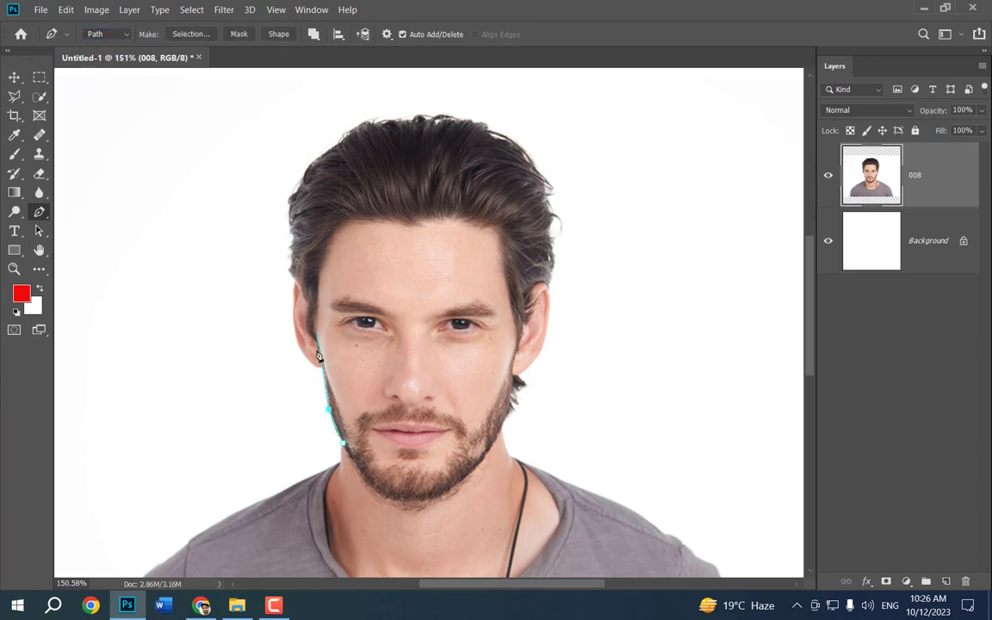
click(297, 339)
click(287, 287)
click(289, 232)
click(288, 183)
click(331, 134)
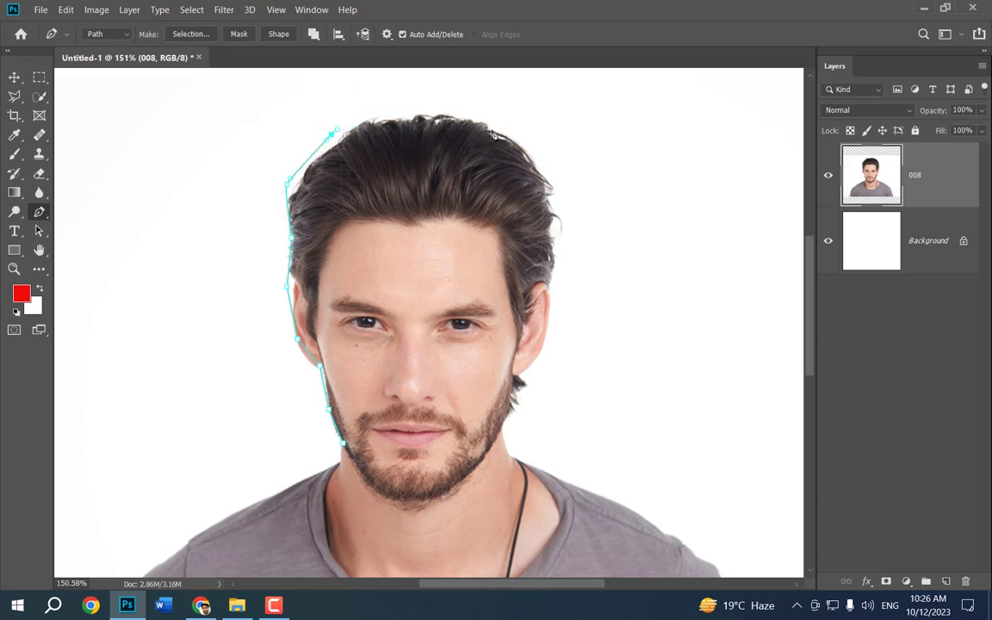
Step: Continue the head path over the top of the hair and down to the ear on the opposite side
click(406, 113)
click(462, 122)
click(527, 158)
click(546, 223)
click(552, 275)
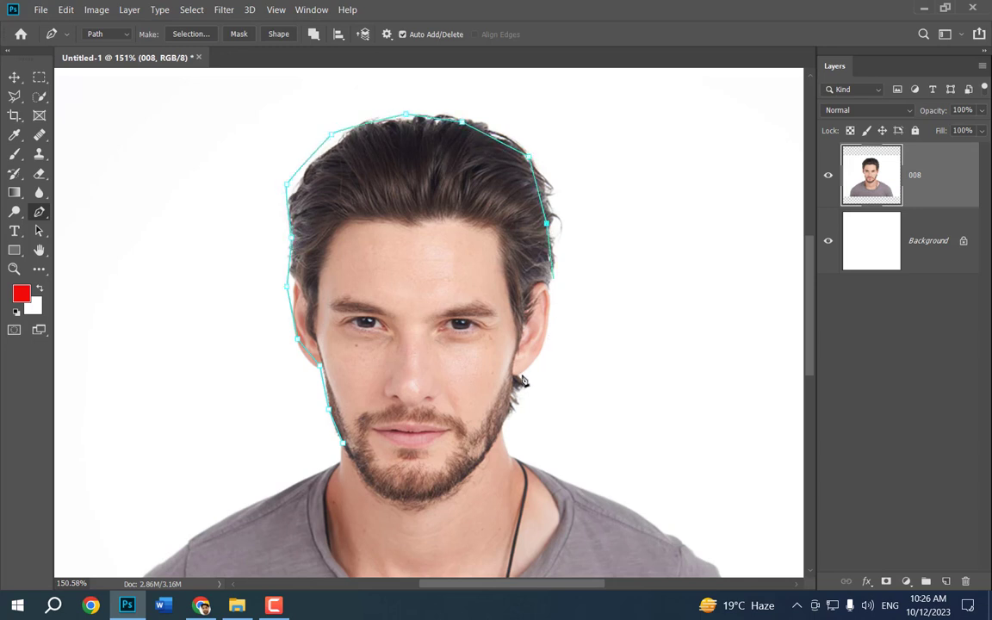
Step: Trace around the second ear, along the beard and chin, and close the head path at its starting anchor
click(549, 337)
click(520, 379)
click(508, 414)
click(481, 457)
click(453, 483)
click(407, 502)
click(380, 494)
click(342, 445)
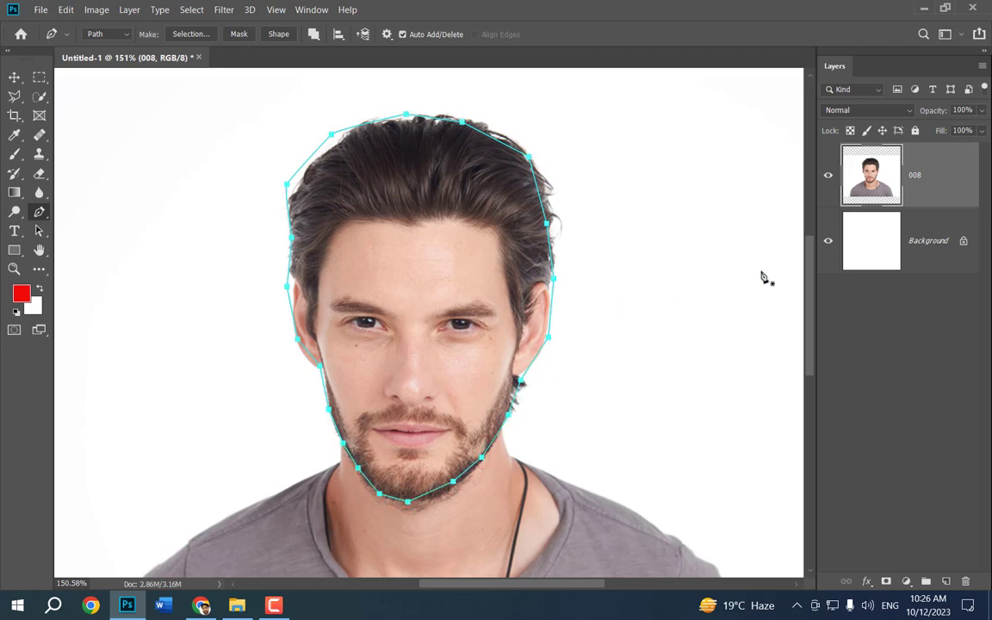
Step: Copy the traced head to its own layer by way of a selection and hide the 008 layer
key(ctrl+Return)
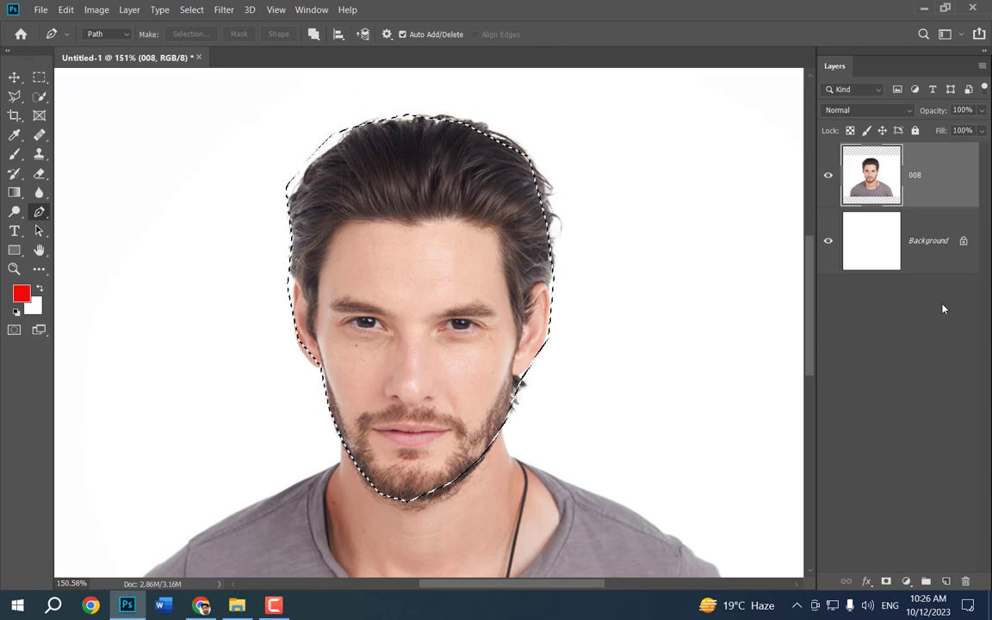
key(ctrl+j)
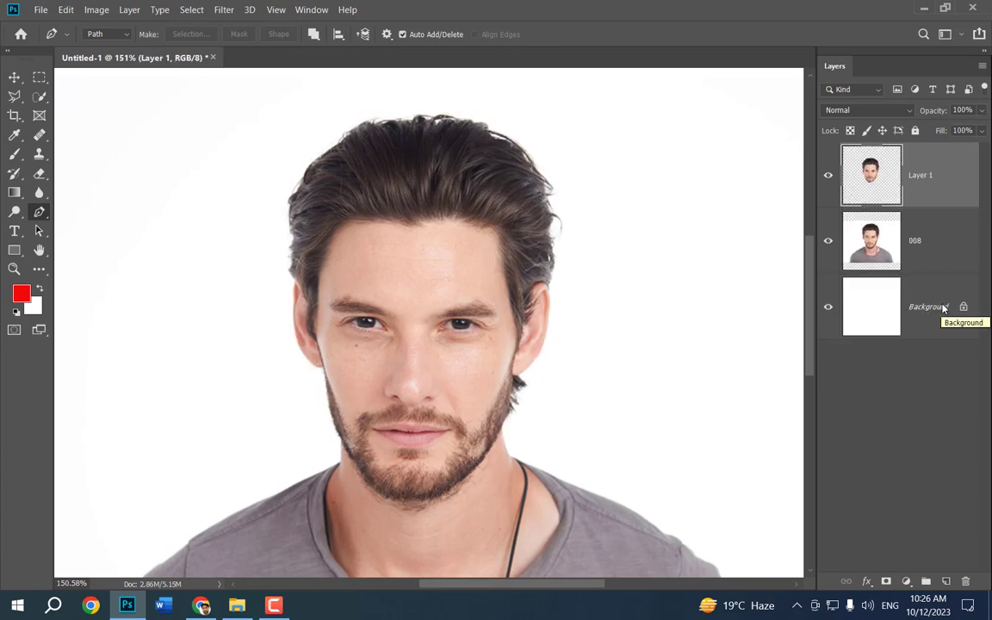
click(828, 244)
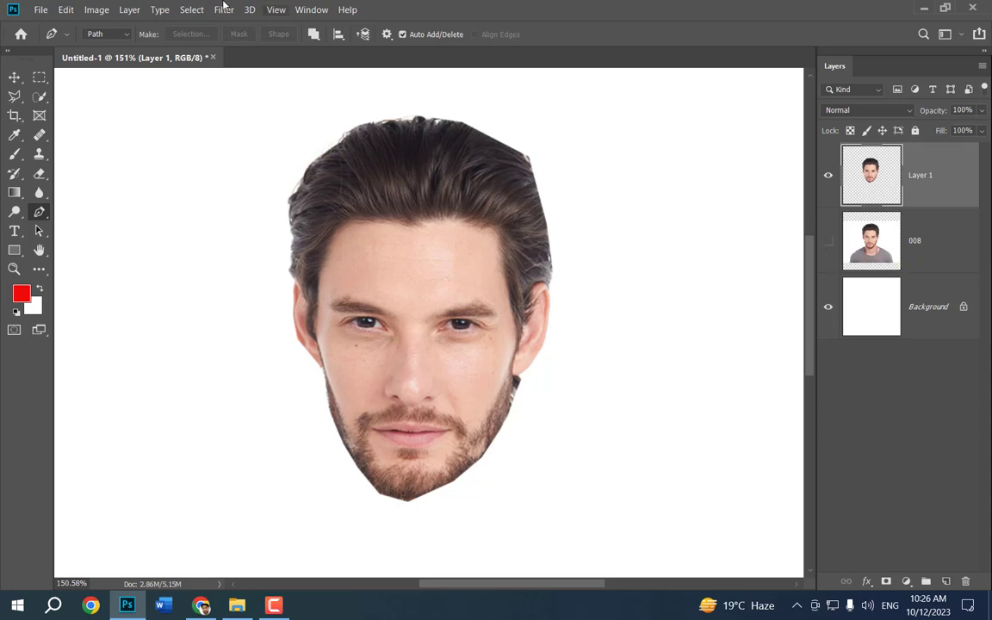
Step: Scale the cut-out head to 80.59% with Free Transform, and delete both the head layer and the 008 layer
key(ctrl+t)
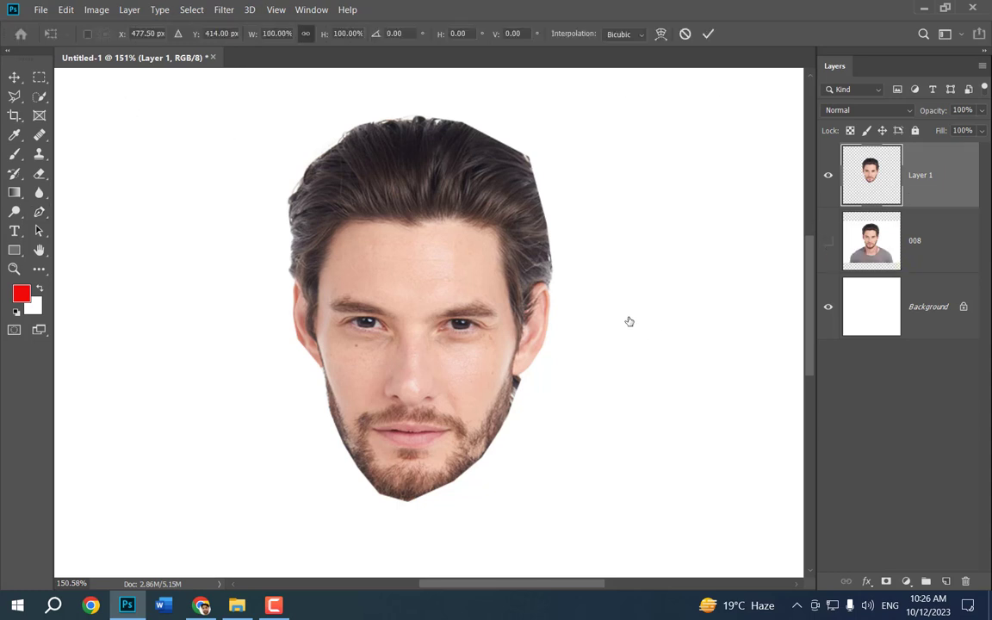
drag(553, 305, 681, 303)
key(ctrl+z)
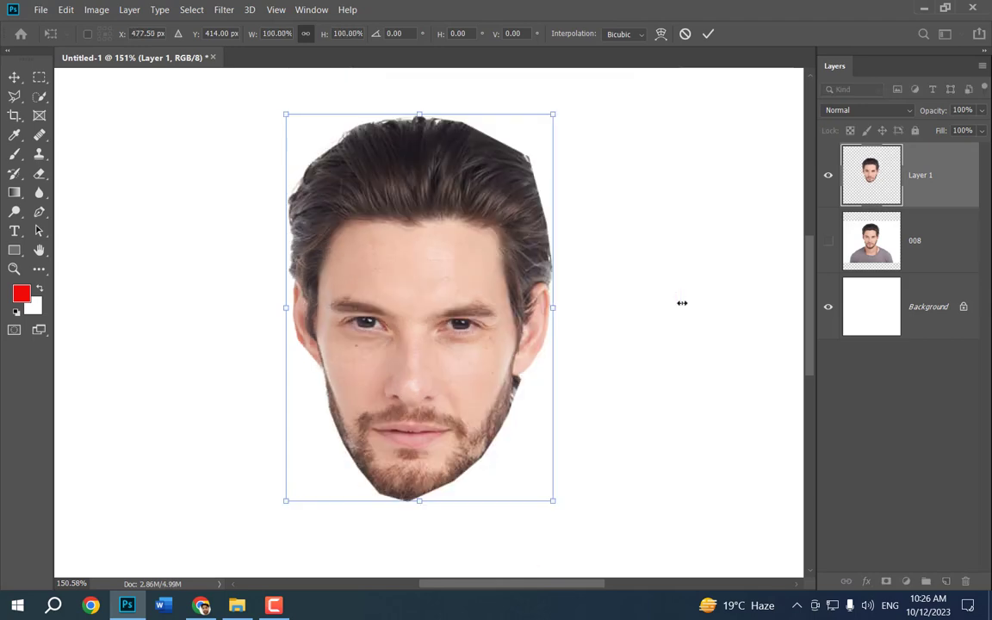
drag(552, 306, 517, 320)
drag(461, 321, 524, 368)
key(Return)
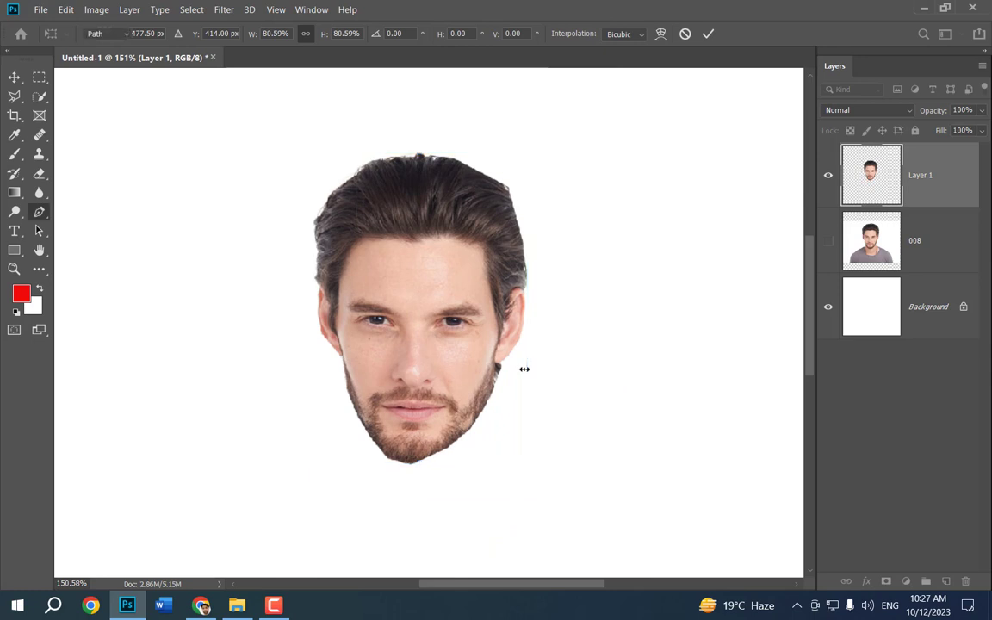
drag(941, 183, 966, 581)
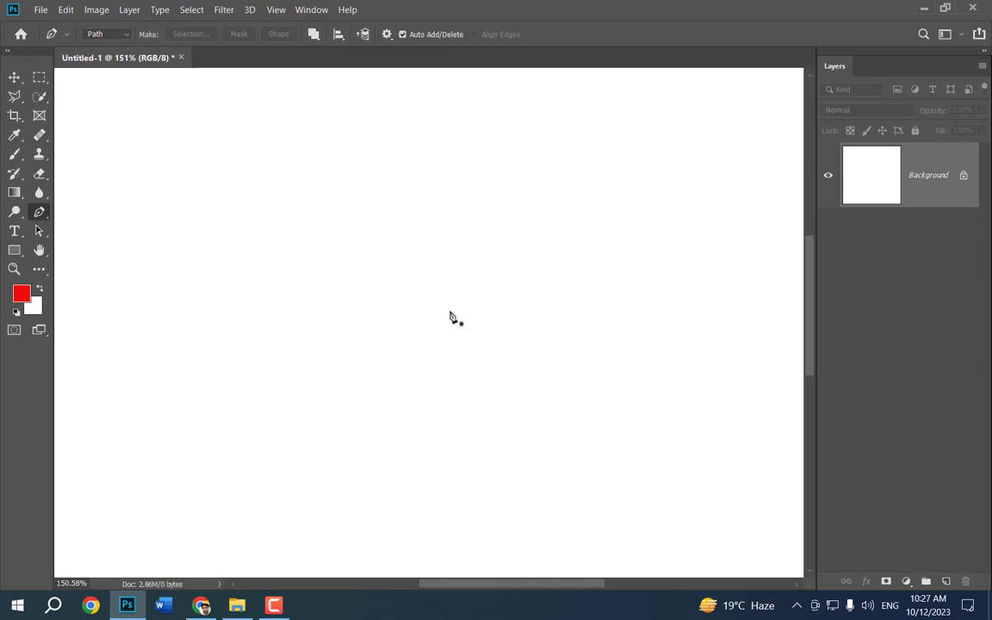
Step: Draw an open path of straight segments through four anchor points, turning off Rubber Band after the second point
click(451, 166)
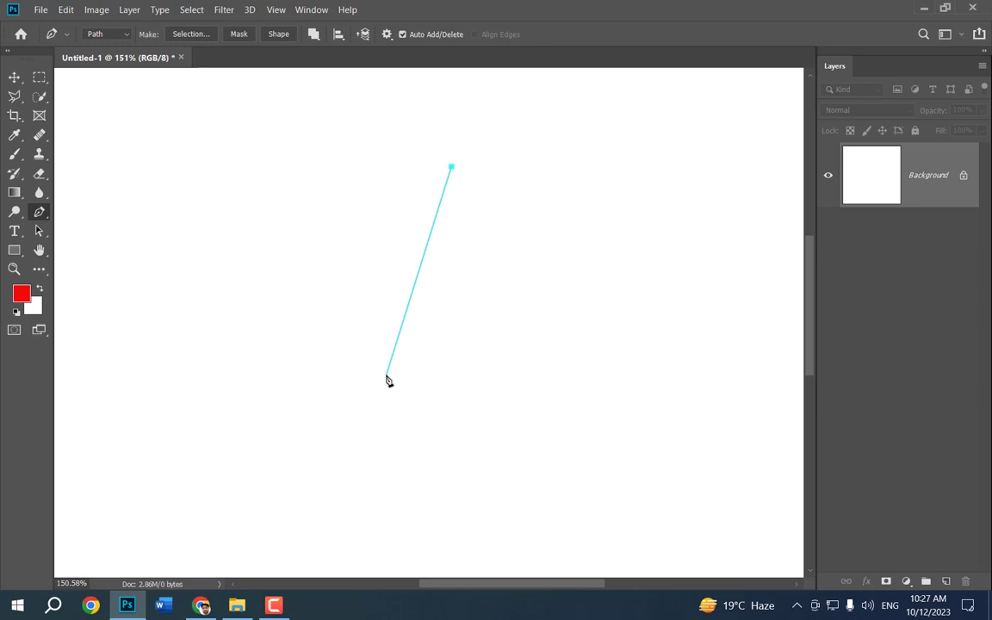
click(703, 227)
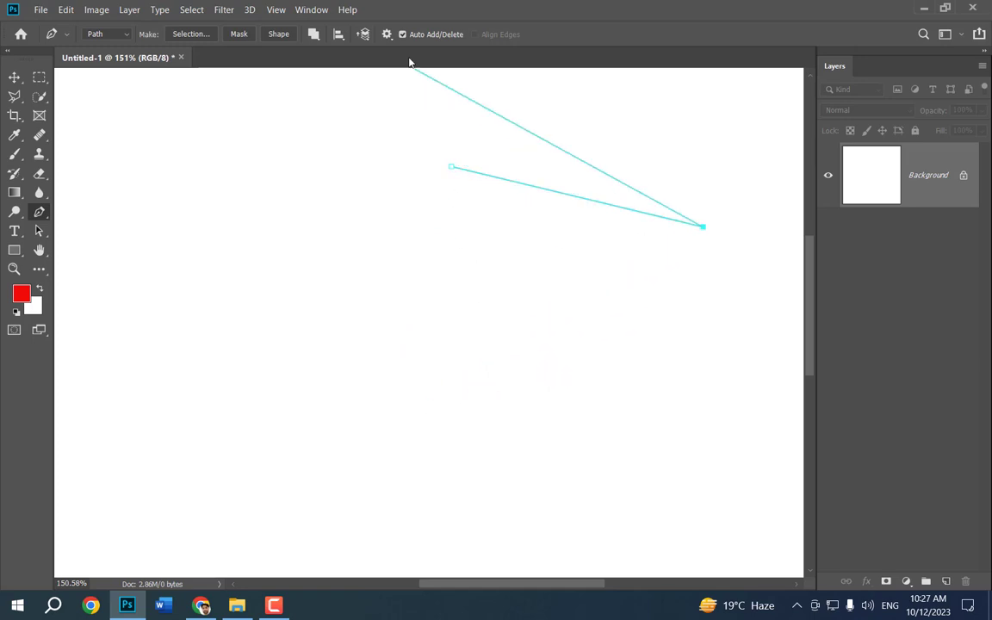
click(387, 35)
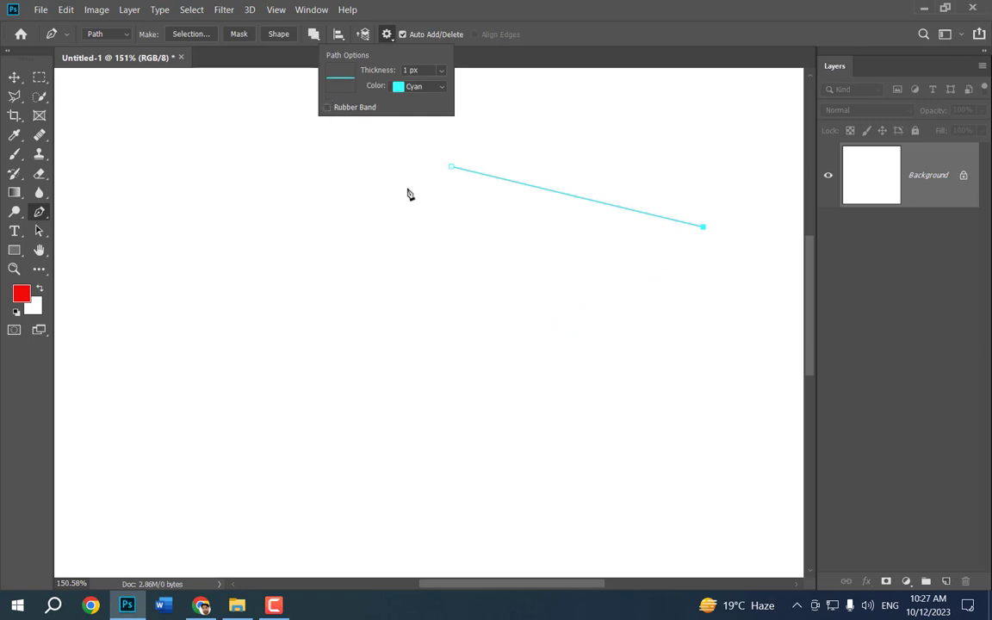
click(541, 380)
click(278, 392)
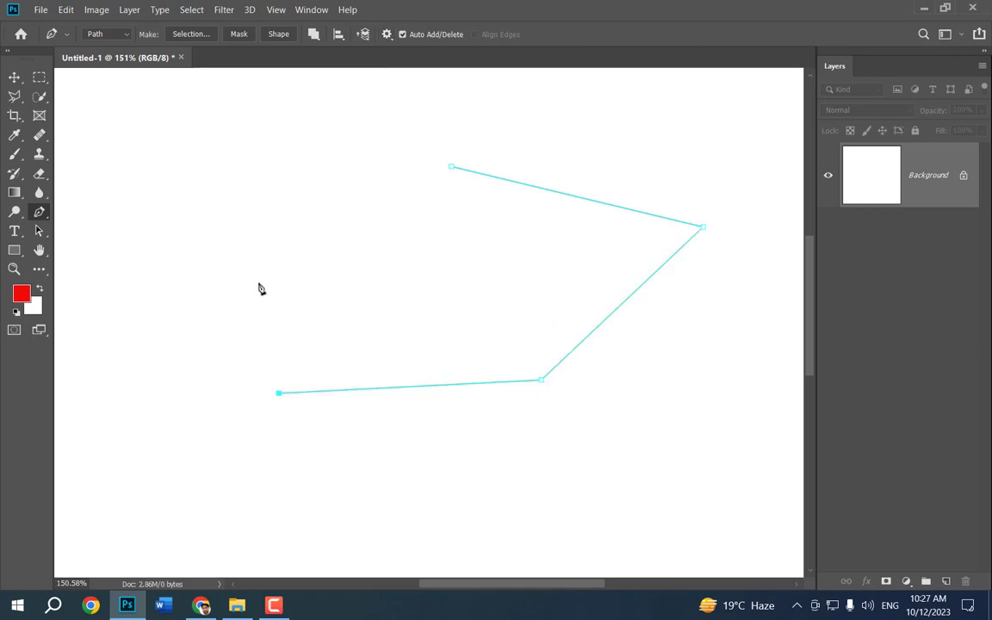
Step: Turn Rubber Band back on and set the path display colour to Magenta
click(388, 35)
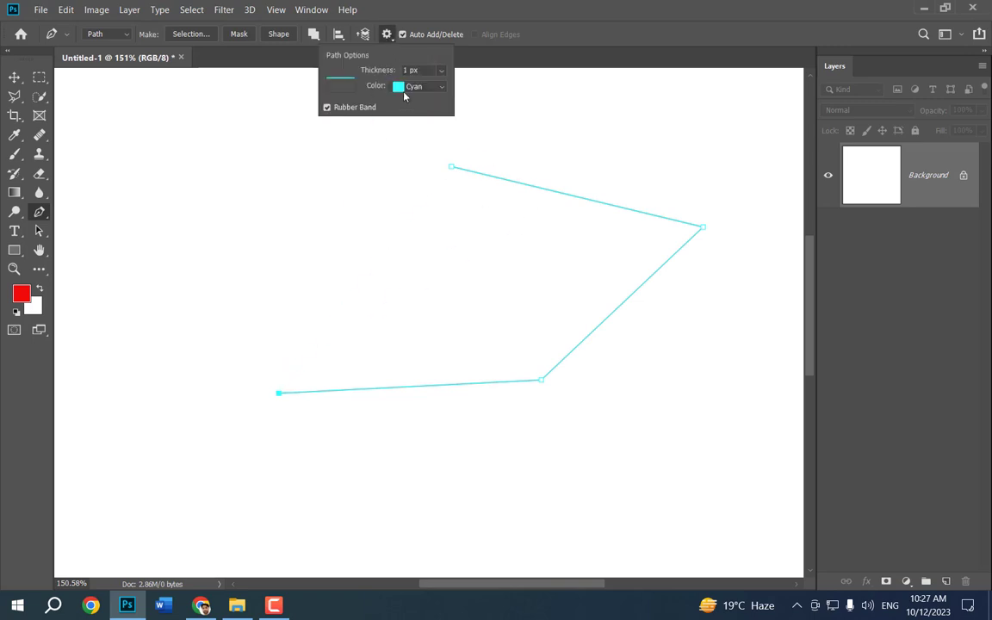
click(418, 87)
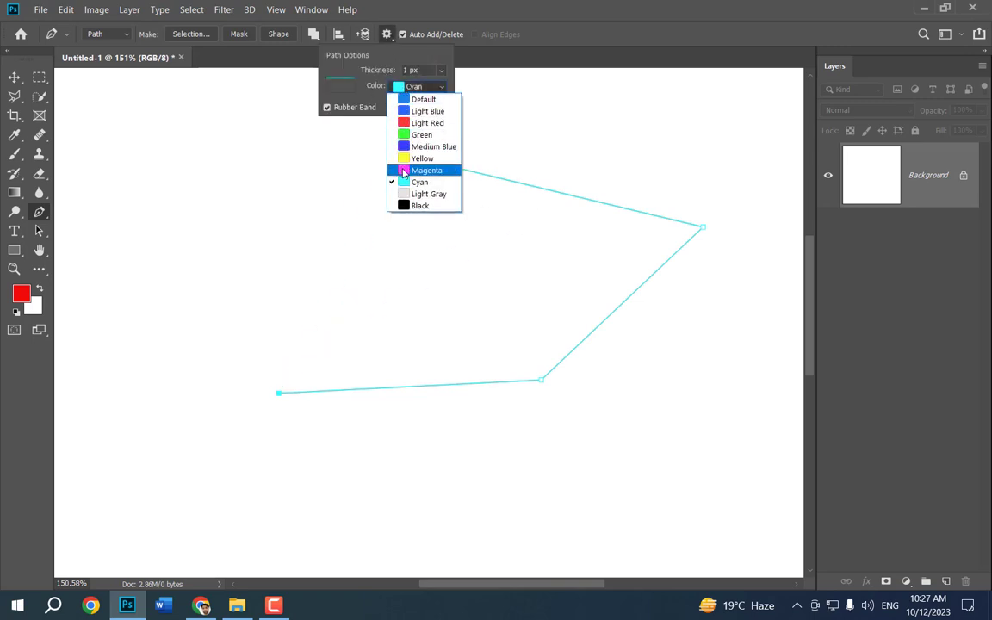
click(401, 171)
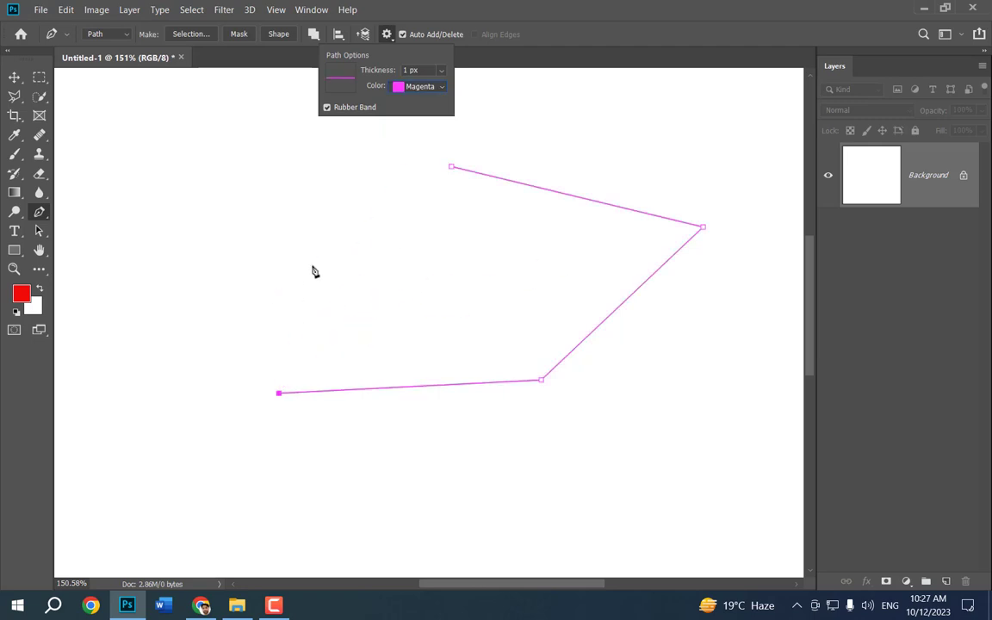
Step: Close the straight-sided path after adding a fifth anchor point, and convert it to a selection before deselecting
click(434, 273)
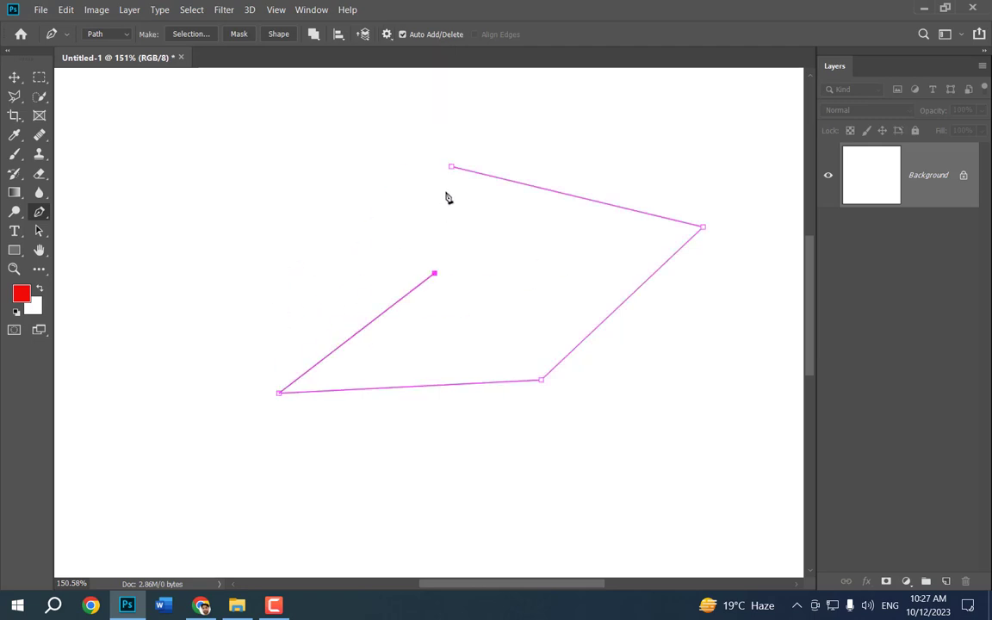
click(451, 167)
key(ctrl+Return)
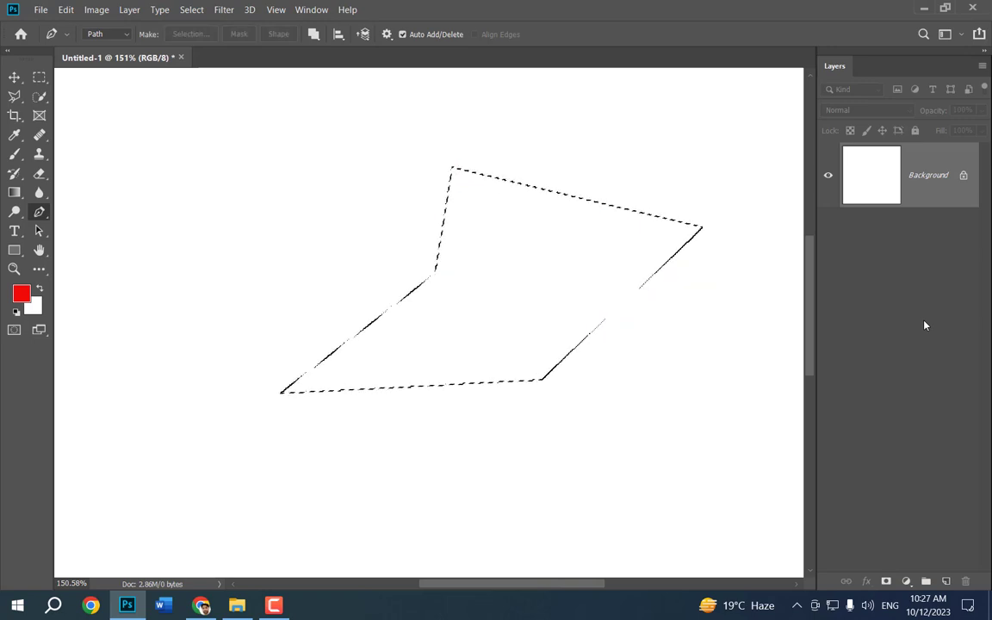
key(ctrl+d)
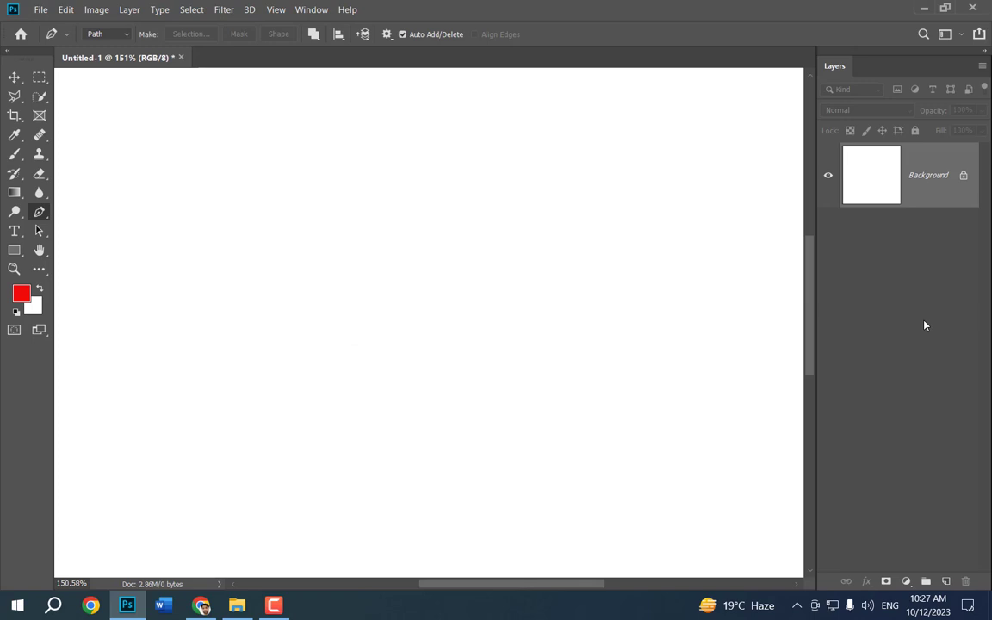
click(274, 605)
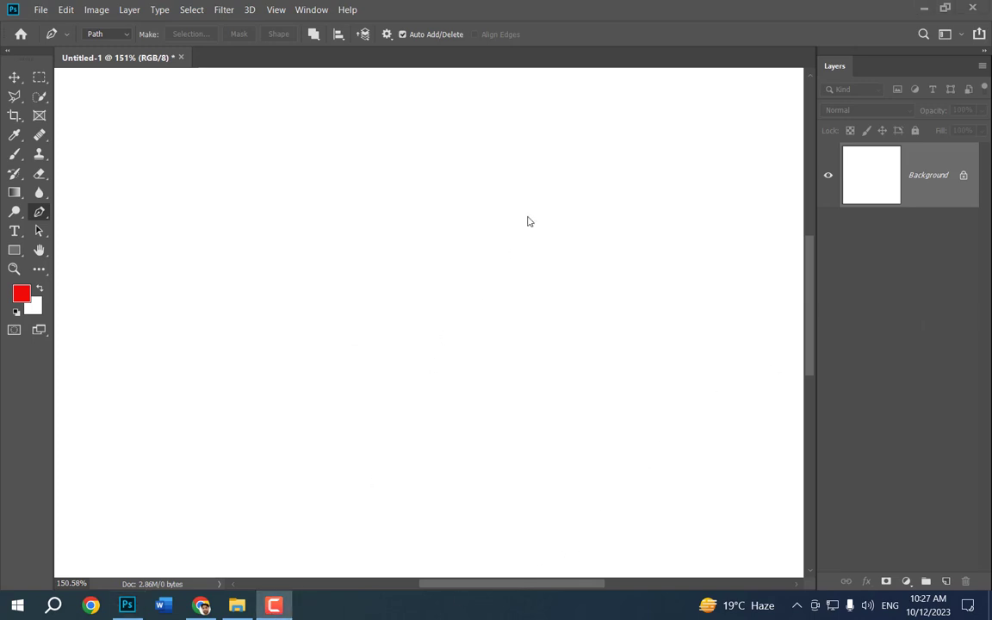